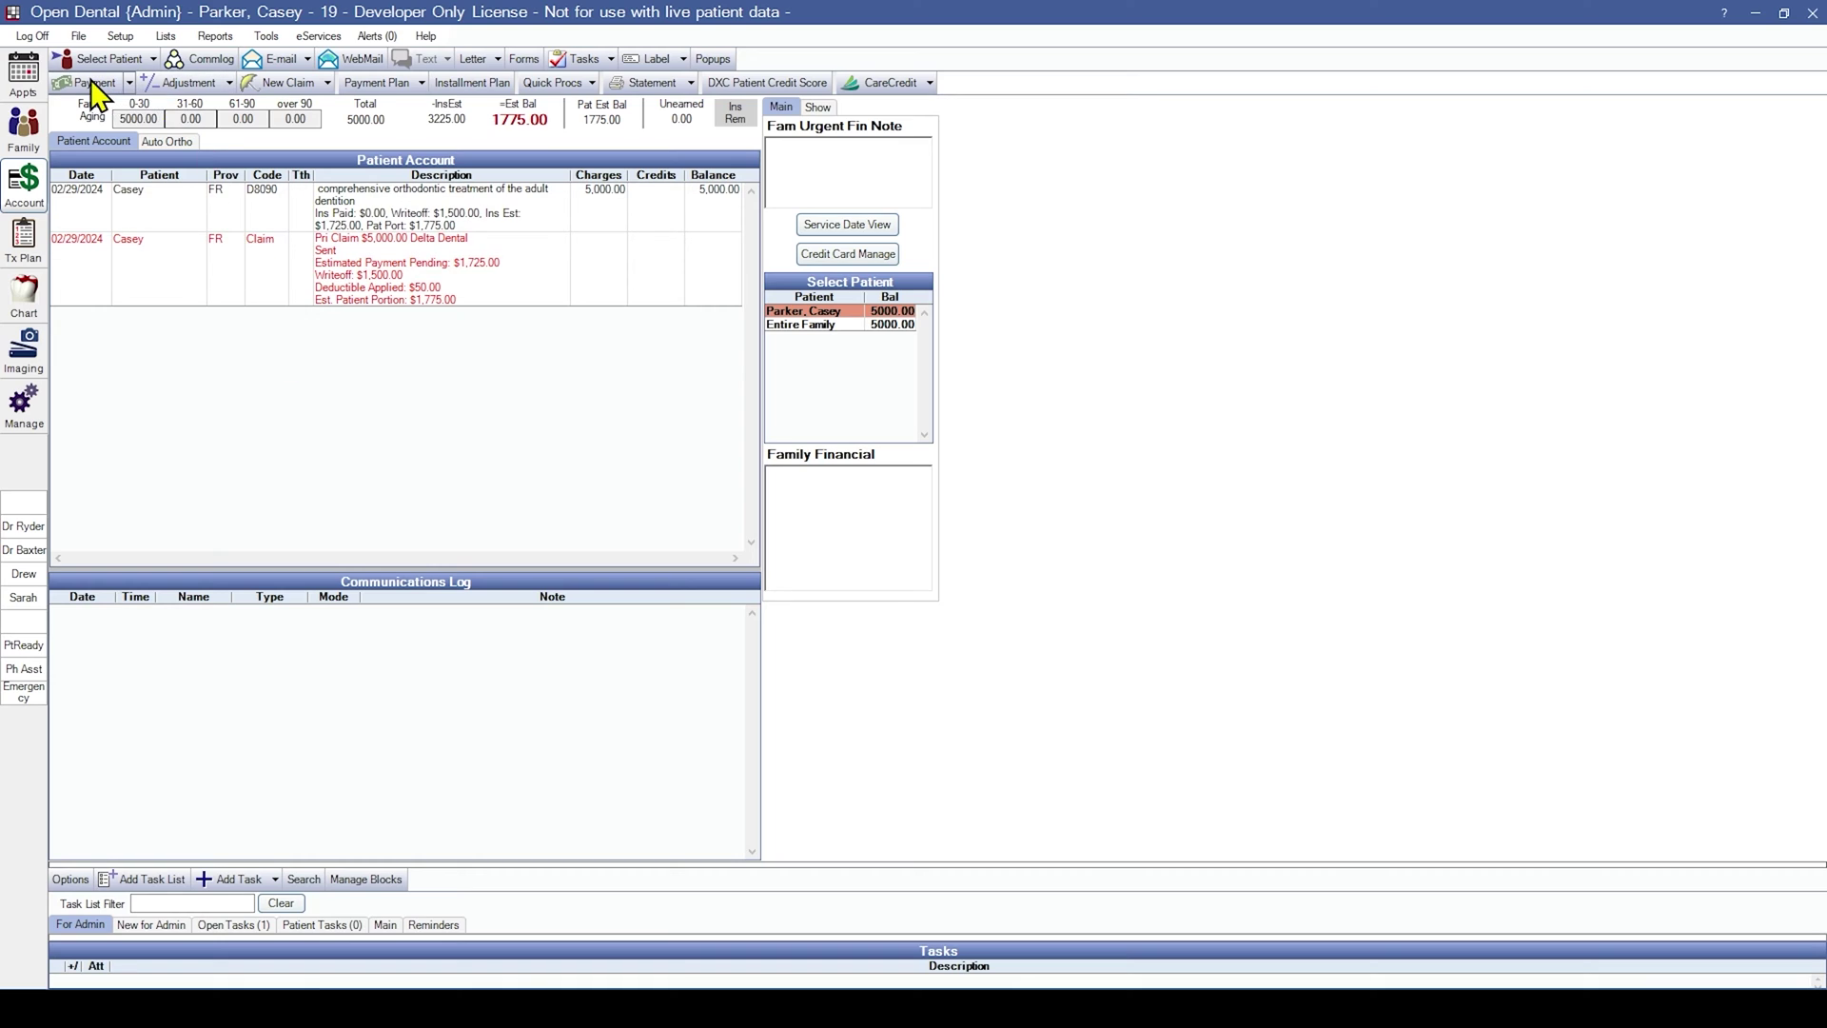
# - Create a new Insurance Payment Plan under the Orthodontics category, leaving the provider on its default
pyautogui.click(371, 80)
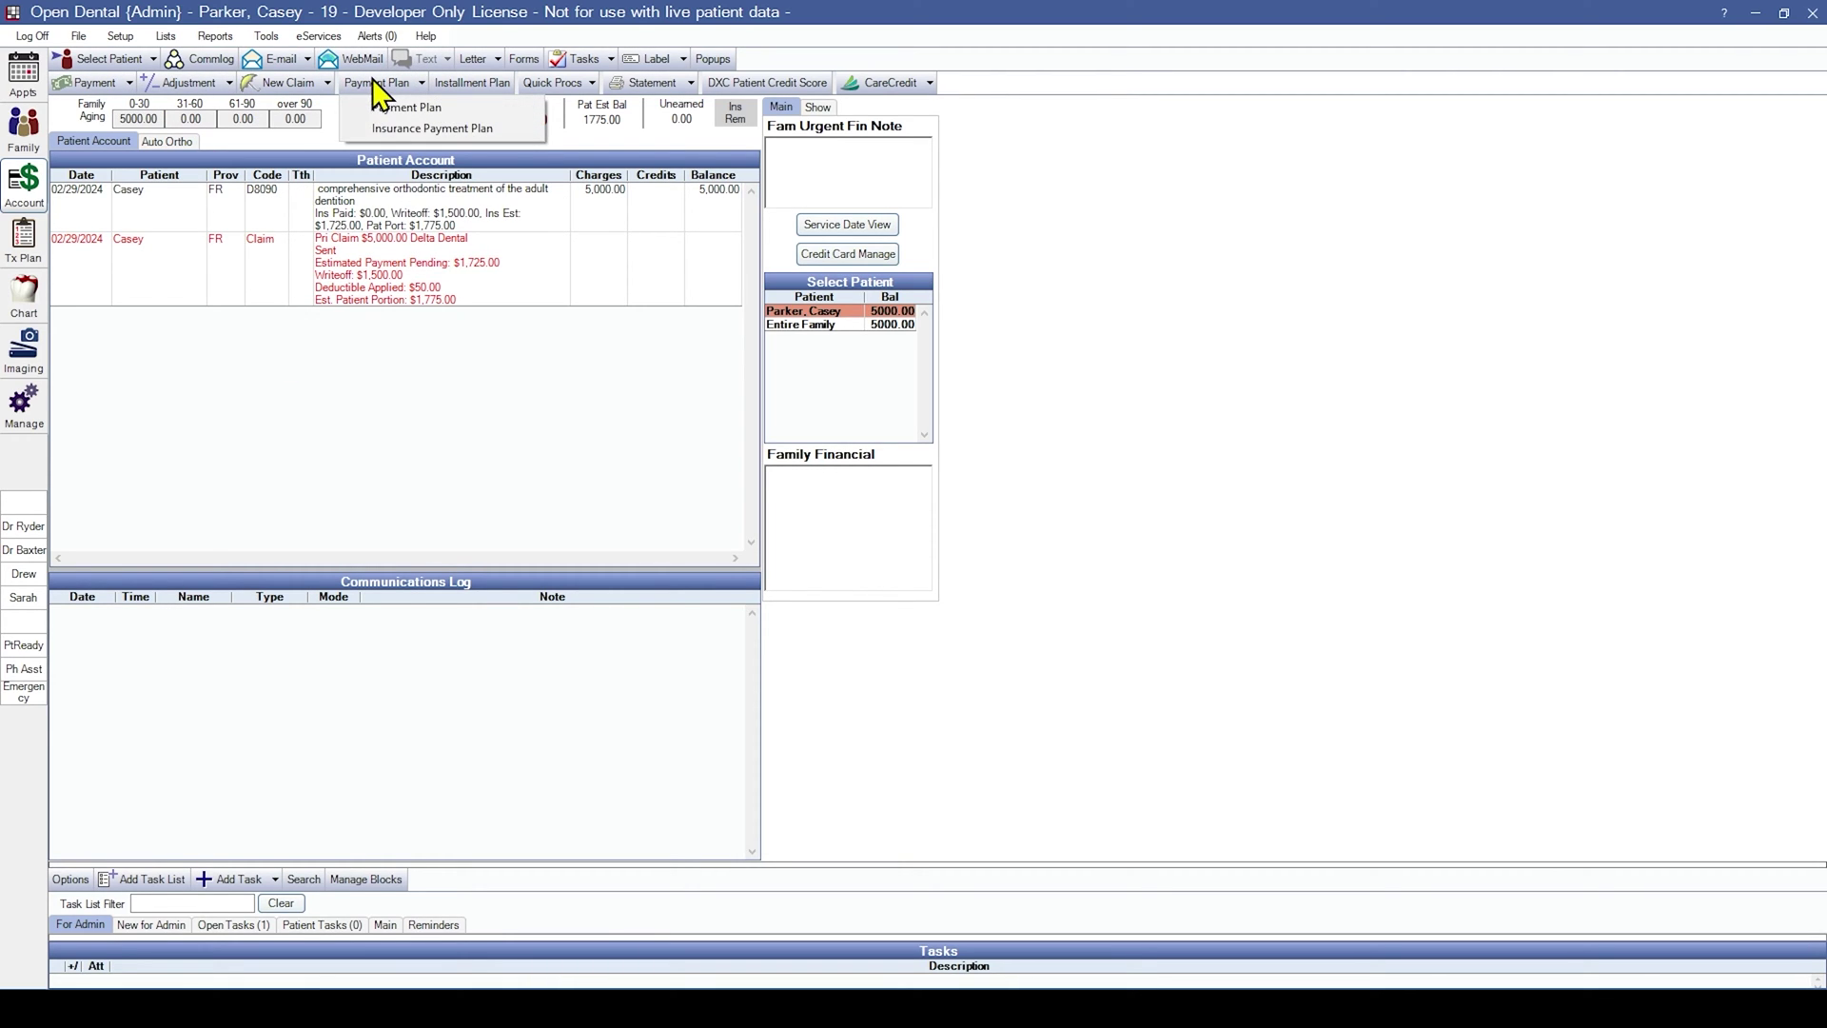
pyautogui.click(380, 128)
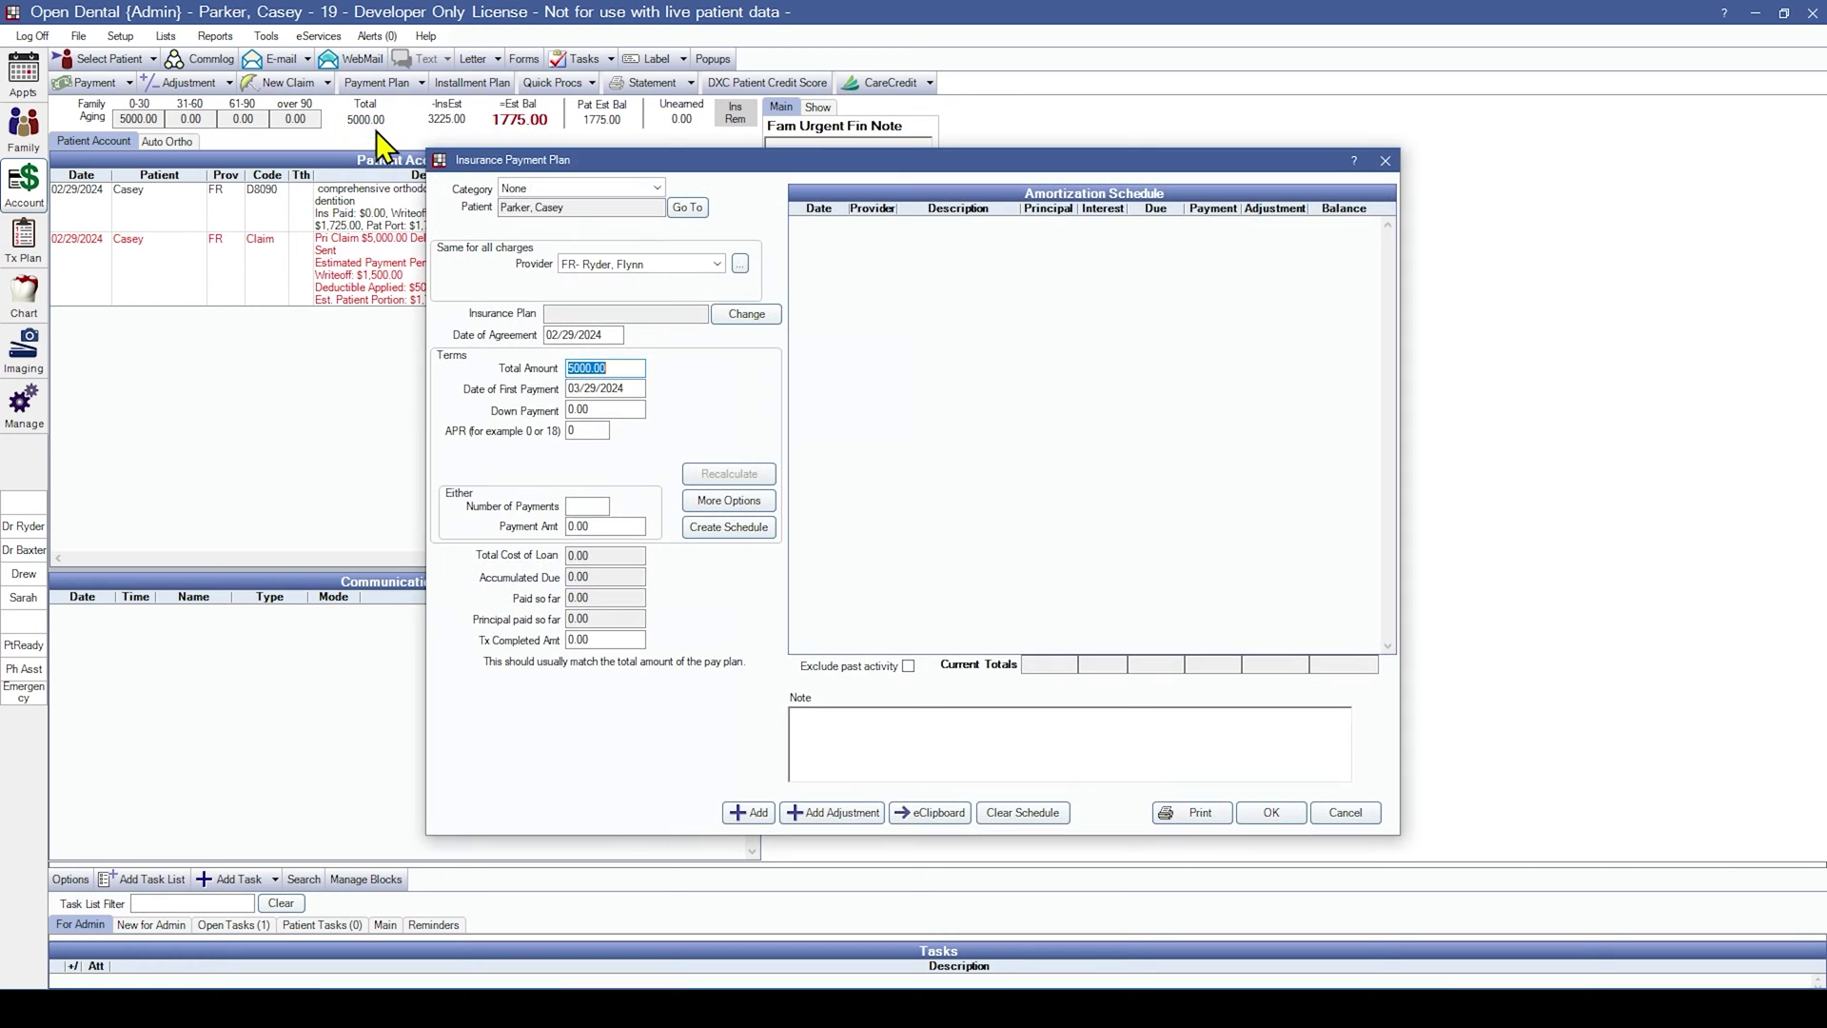
pyautogui.click(538, 189)
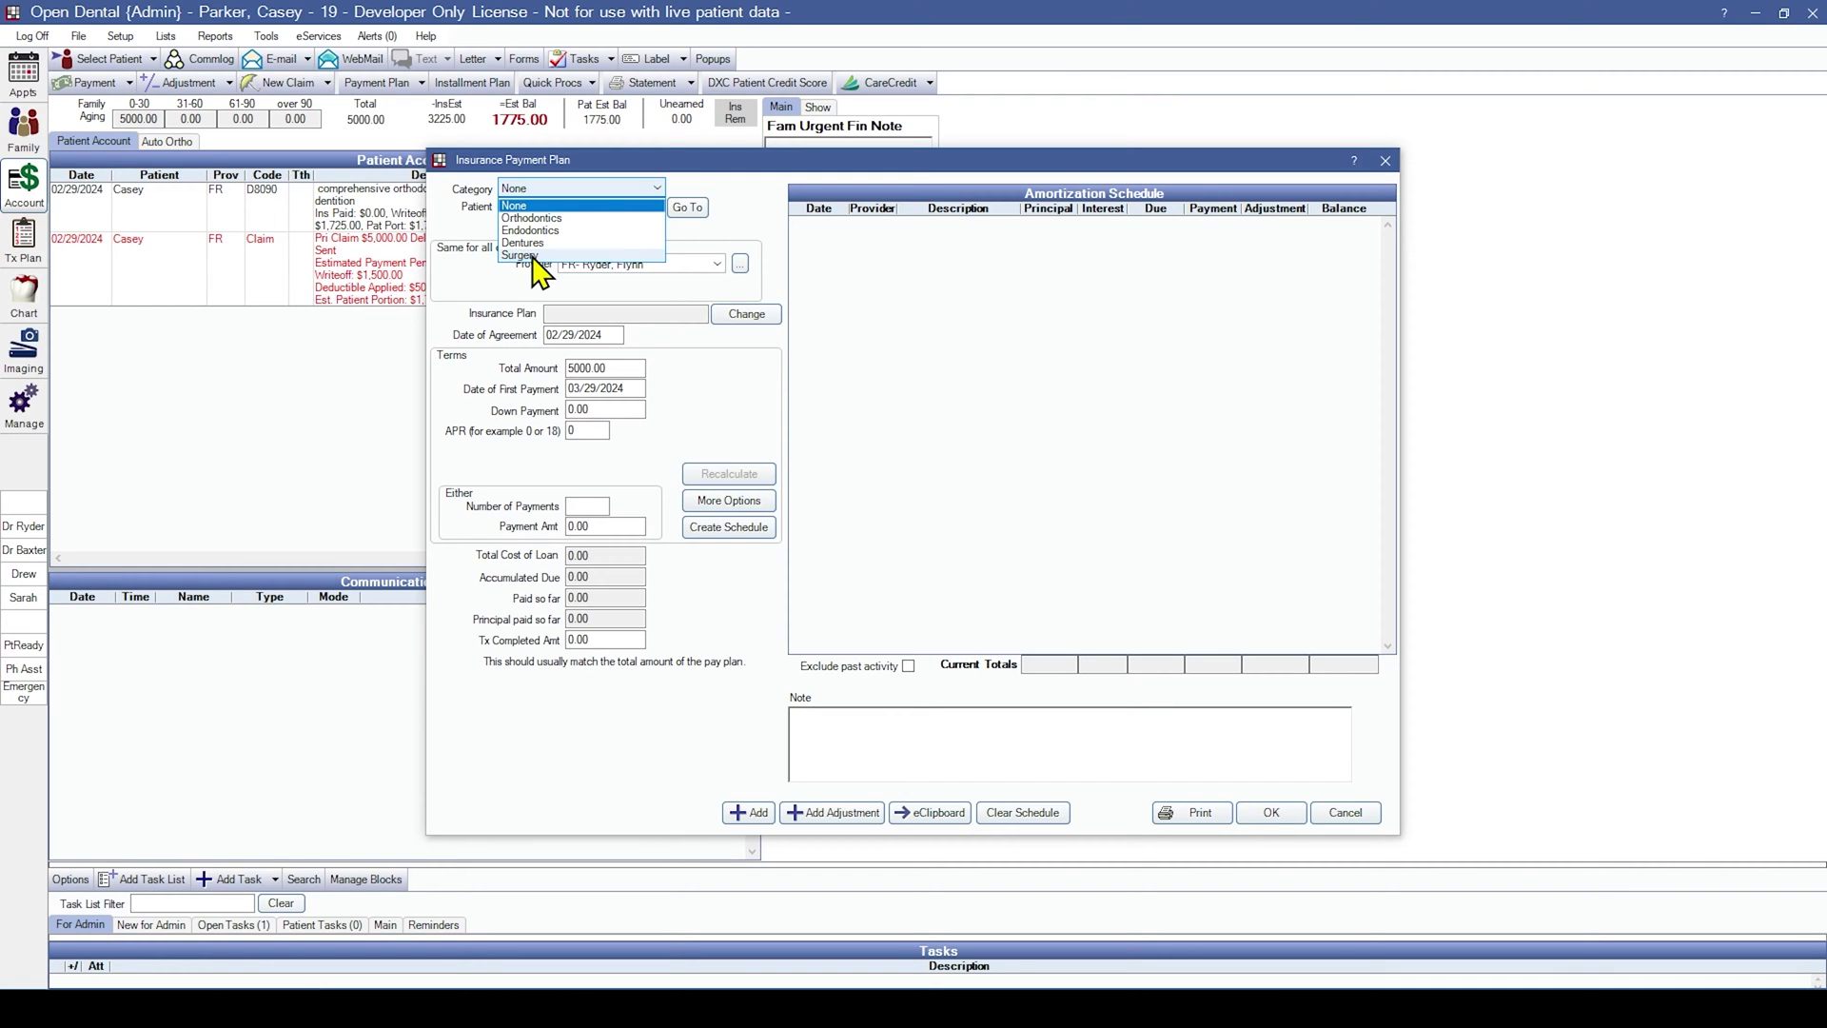
pyautogui.click(530, 218)
pyautogui.moveTo(503, 208); pyautogui.dragTo(583, 203)
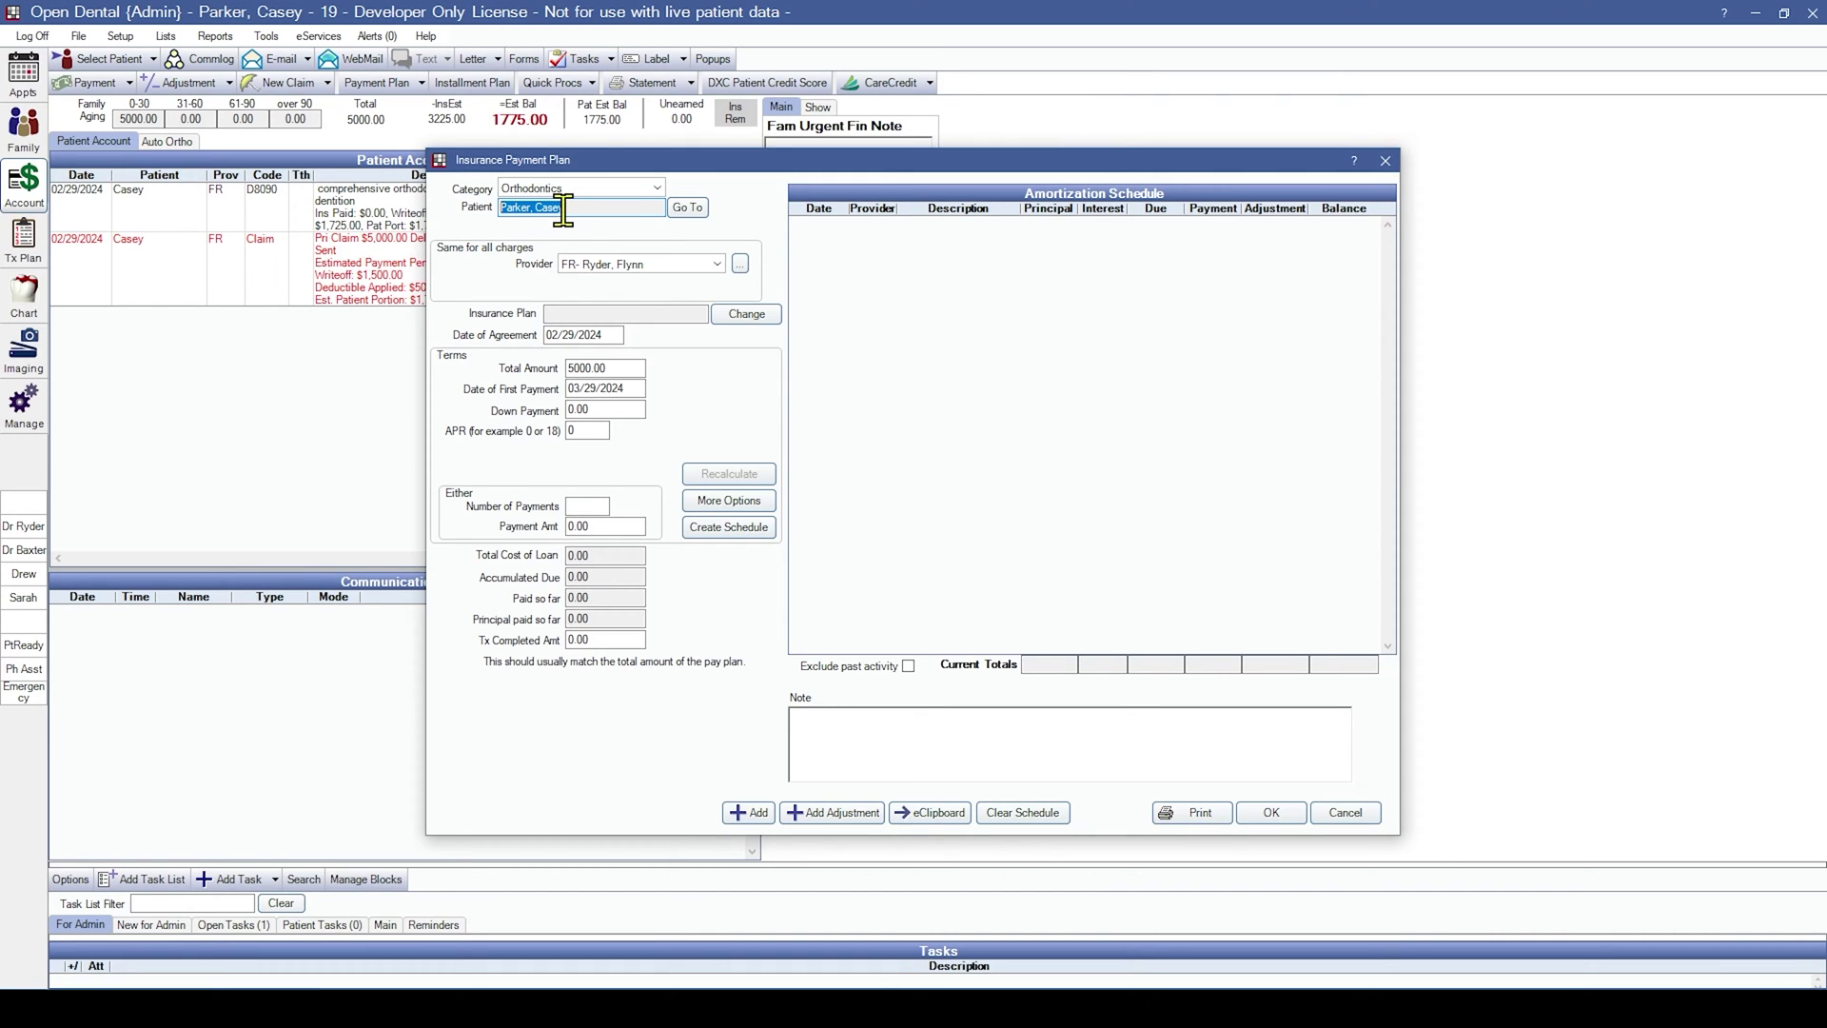
pyautogui.click(589, 266)
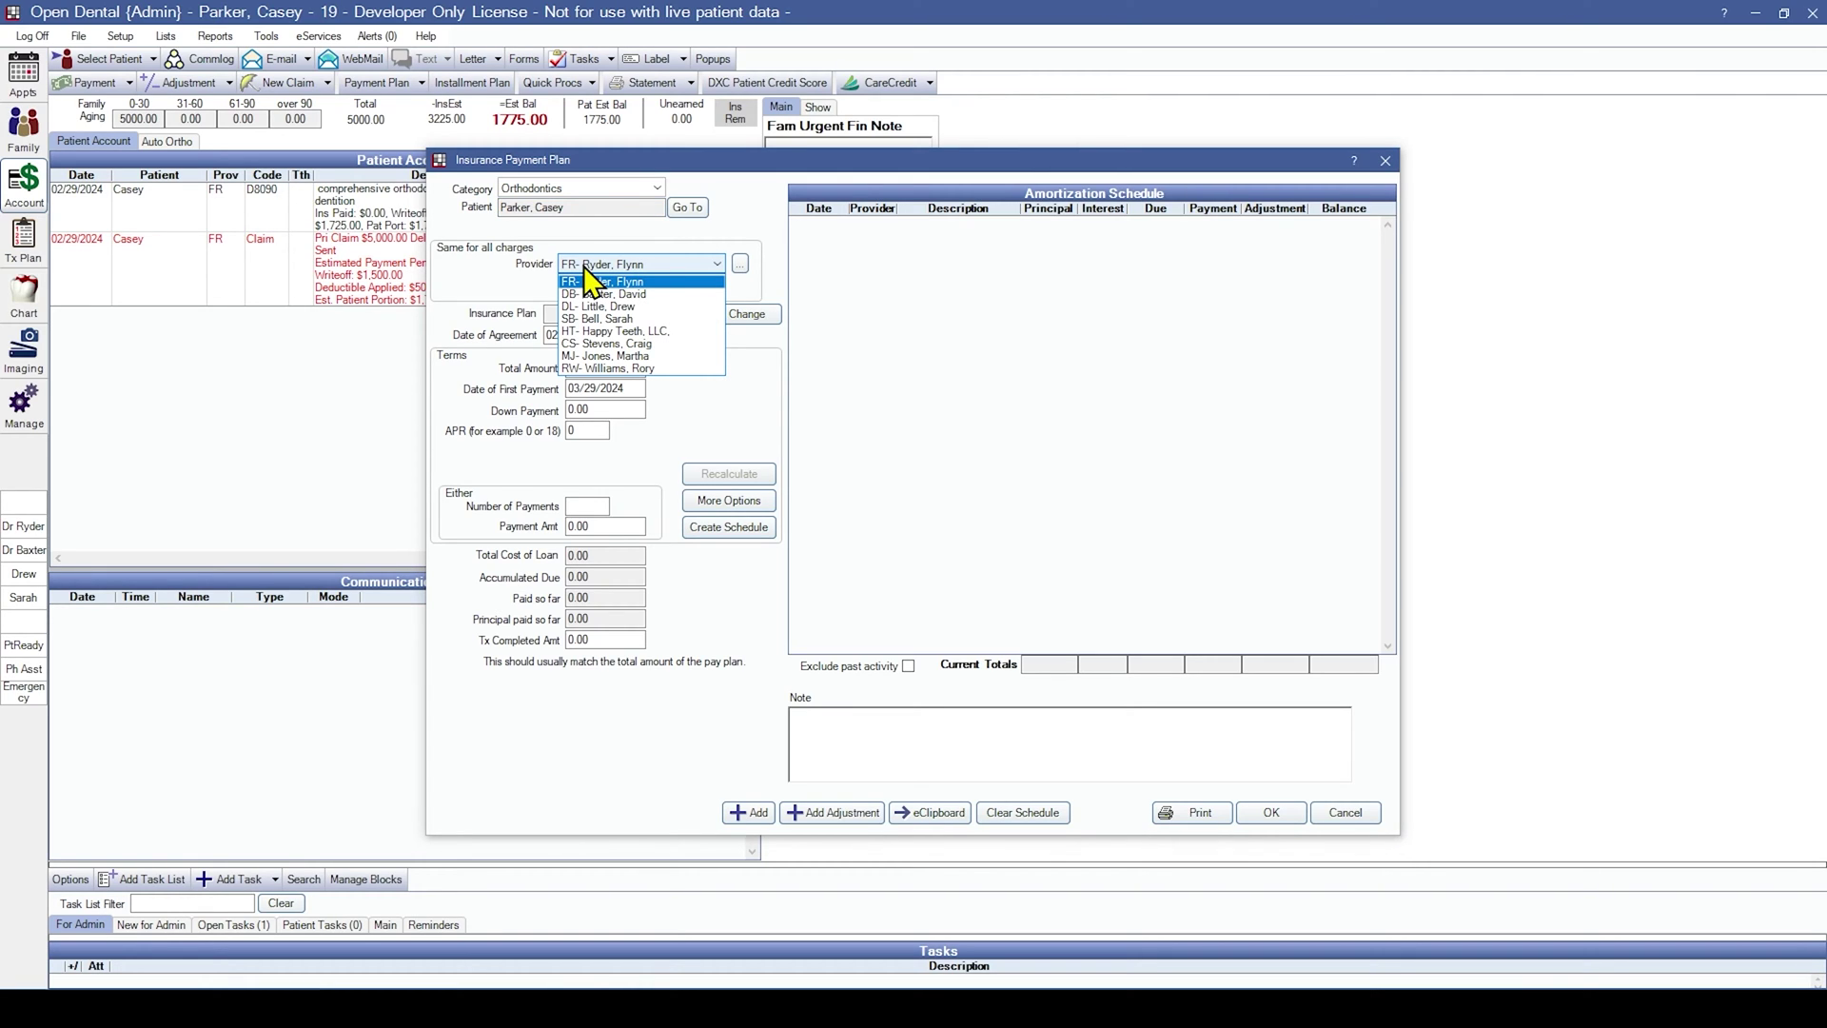
pyautogui.click(584, 267)
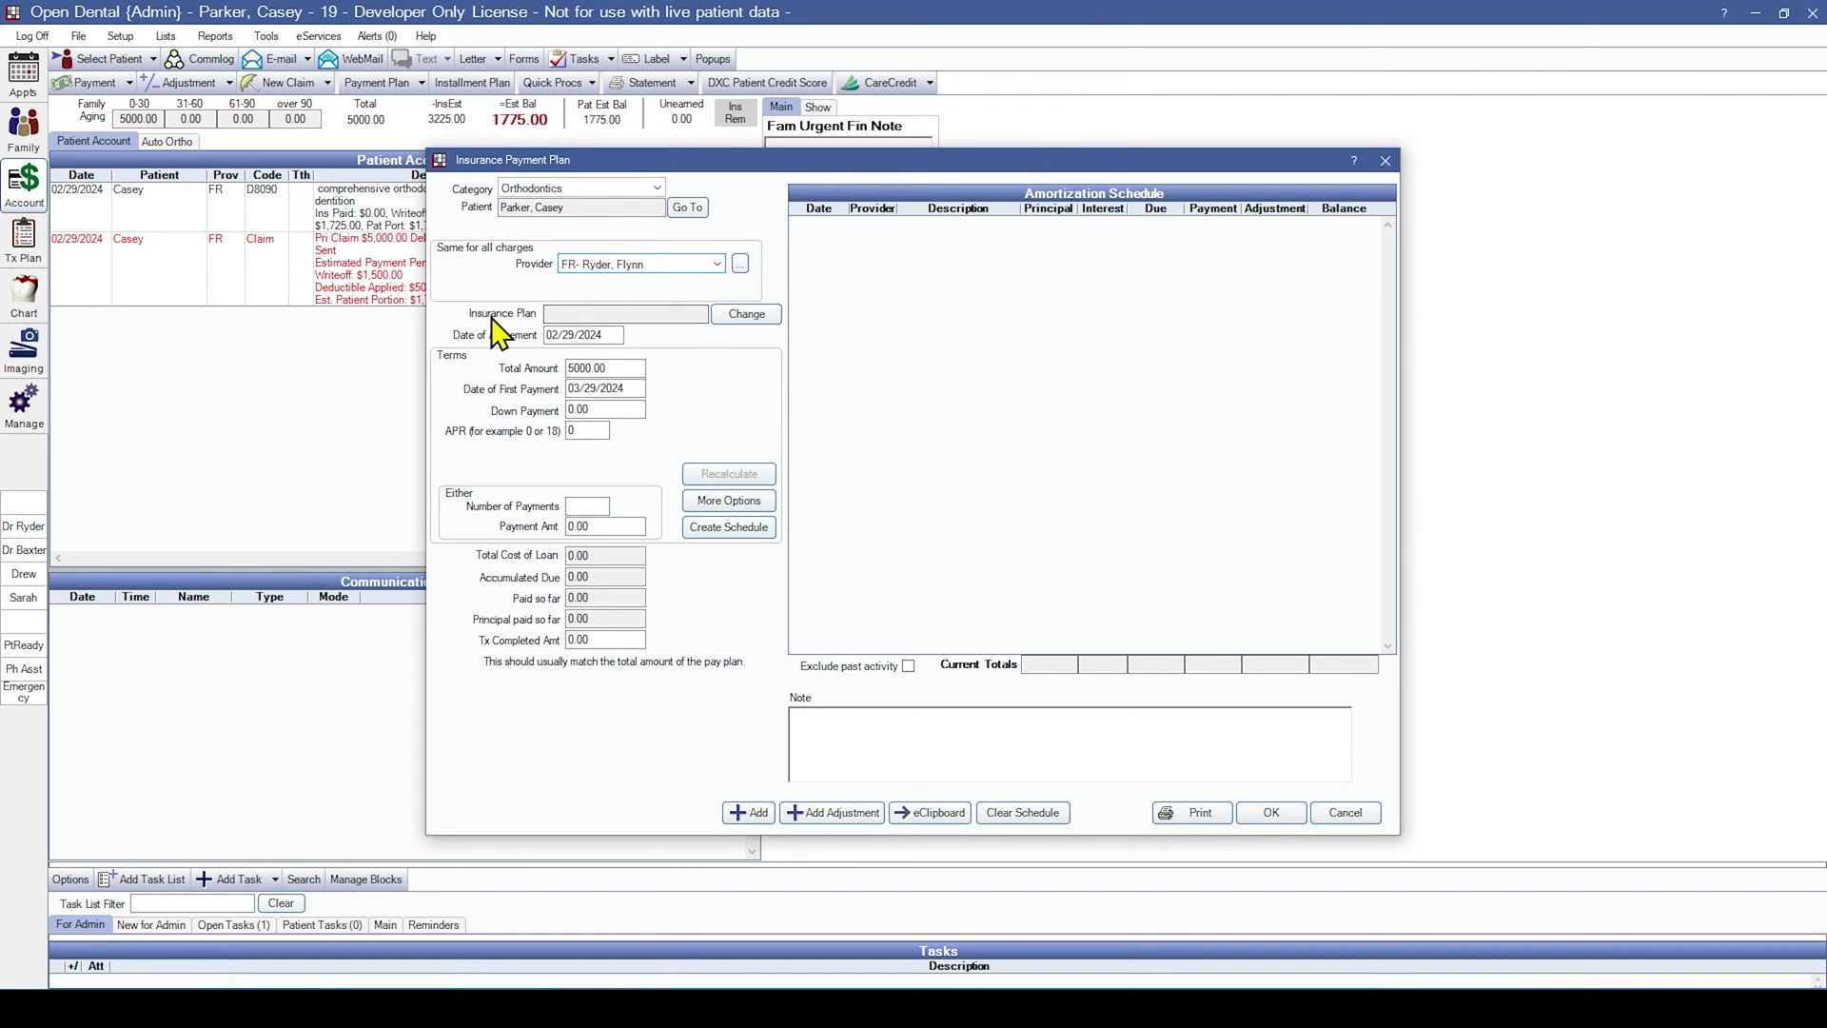
pyautogui.click(554, 313)
pyautogui.click(754, 321)
# - Select the patient's Delta Dental plan as the payment plan's insurance plan
pyautogui.click(735, 403)
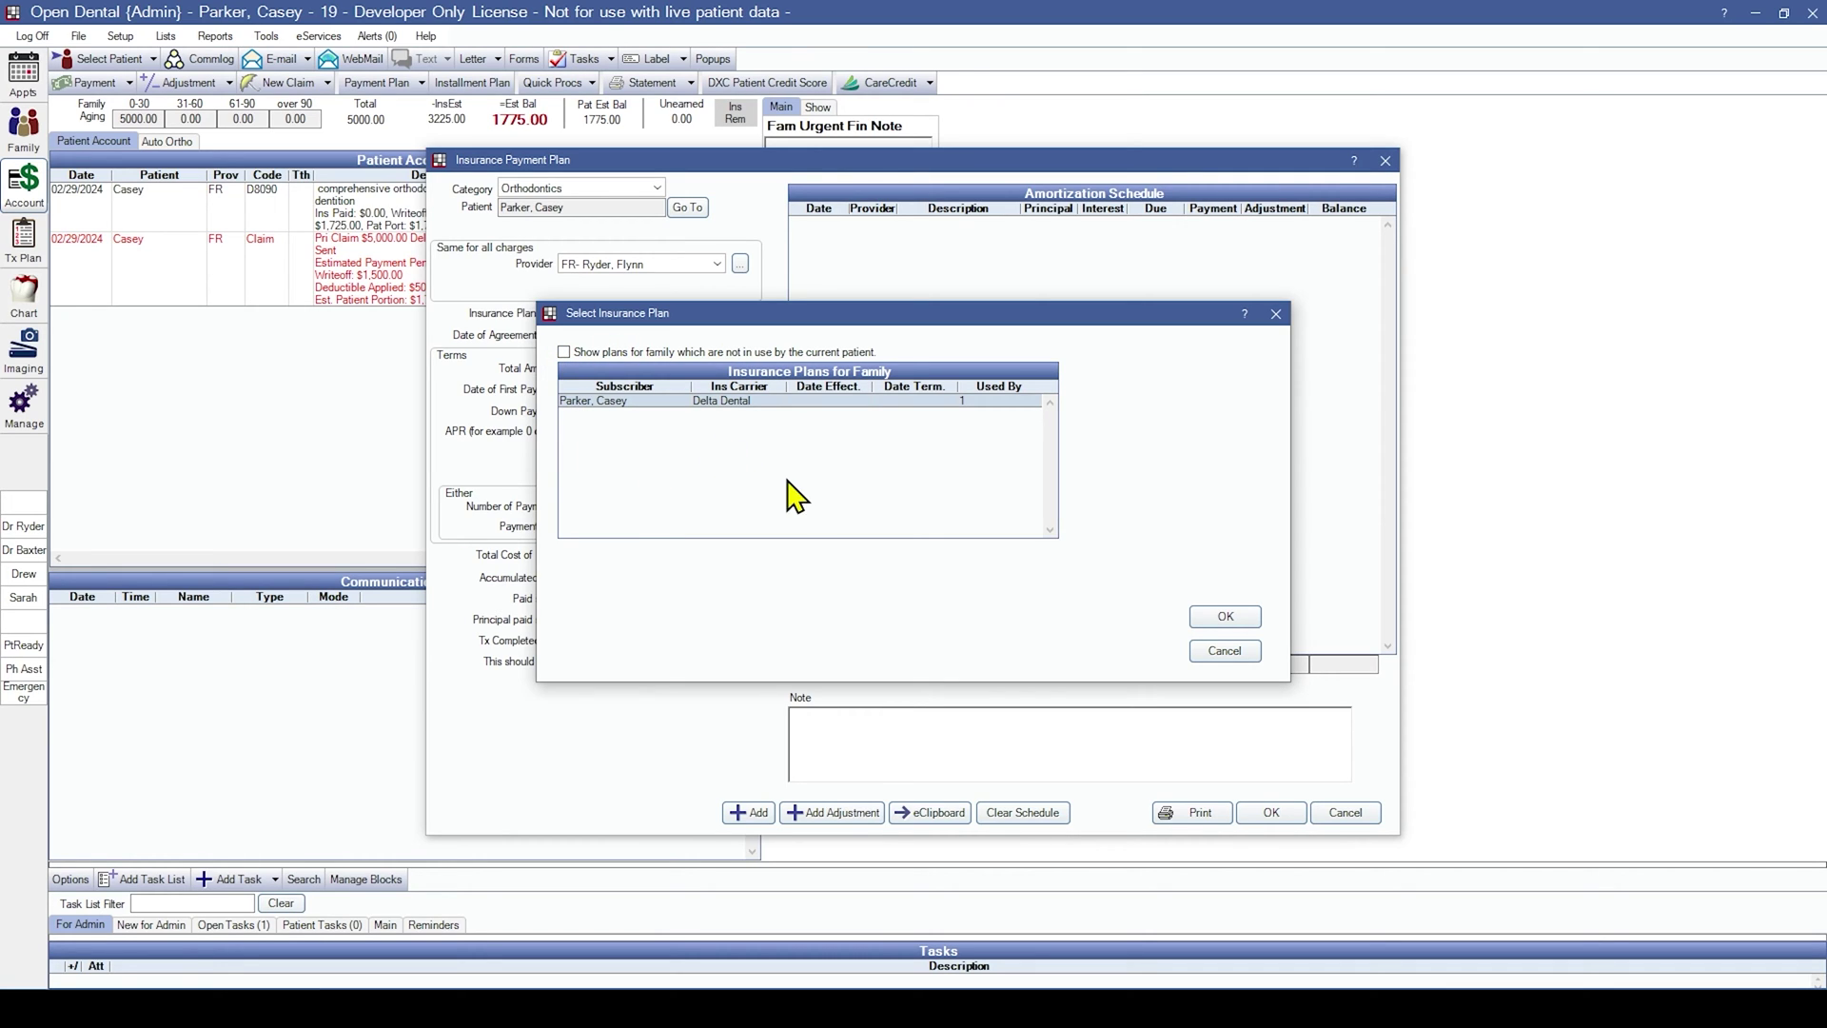
pyautogui.click(1247, 617)
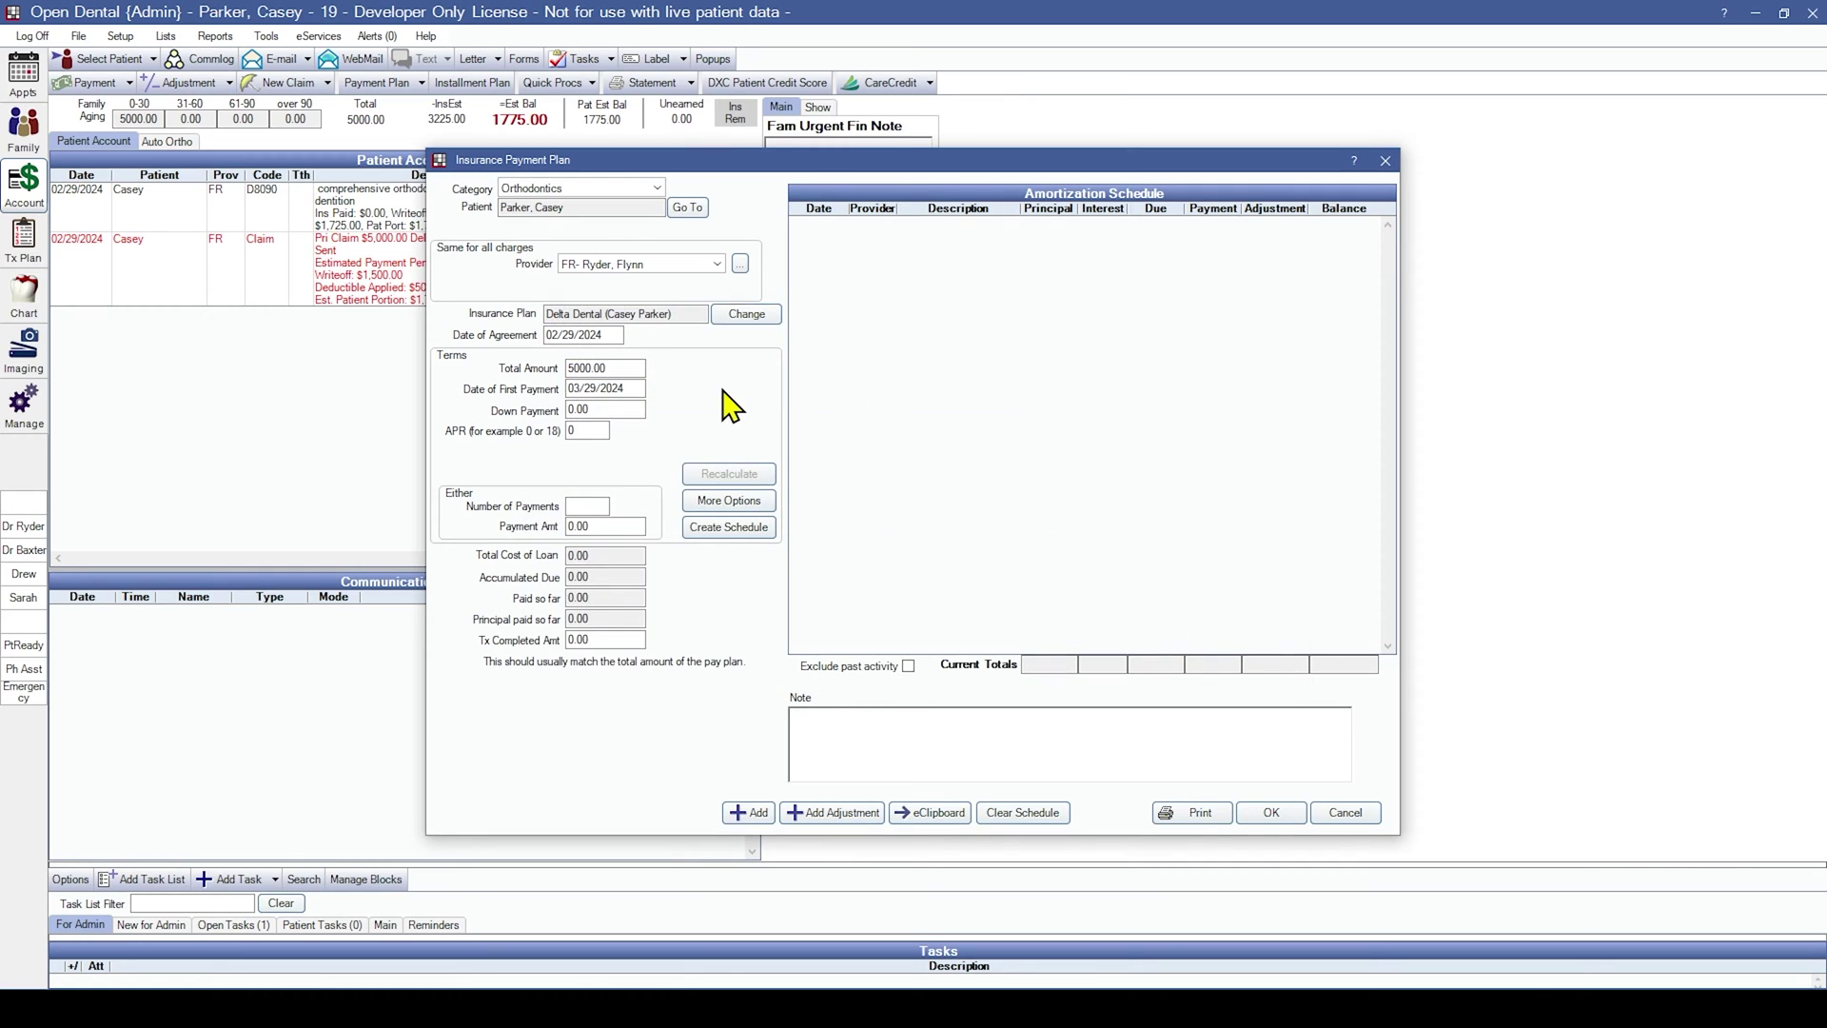
pyautogui.click(614, 335)
# - Enter plan terms: Total Amount 1725, Down Payment 500.00, and 6 payments
pyautogui.moveTo(593, 160); pyautogui.dragTo(710, 139)
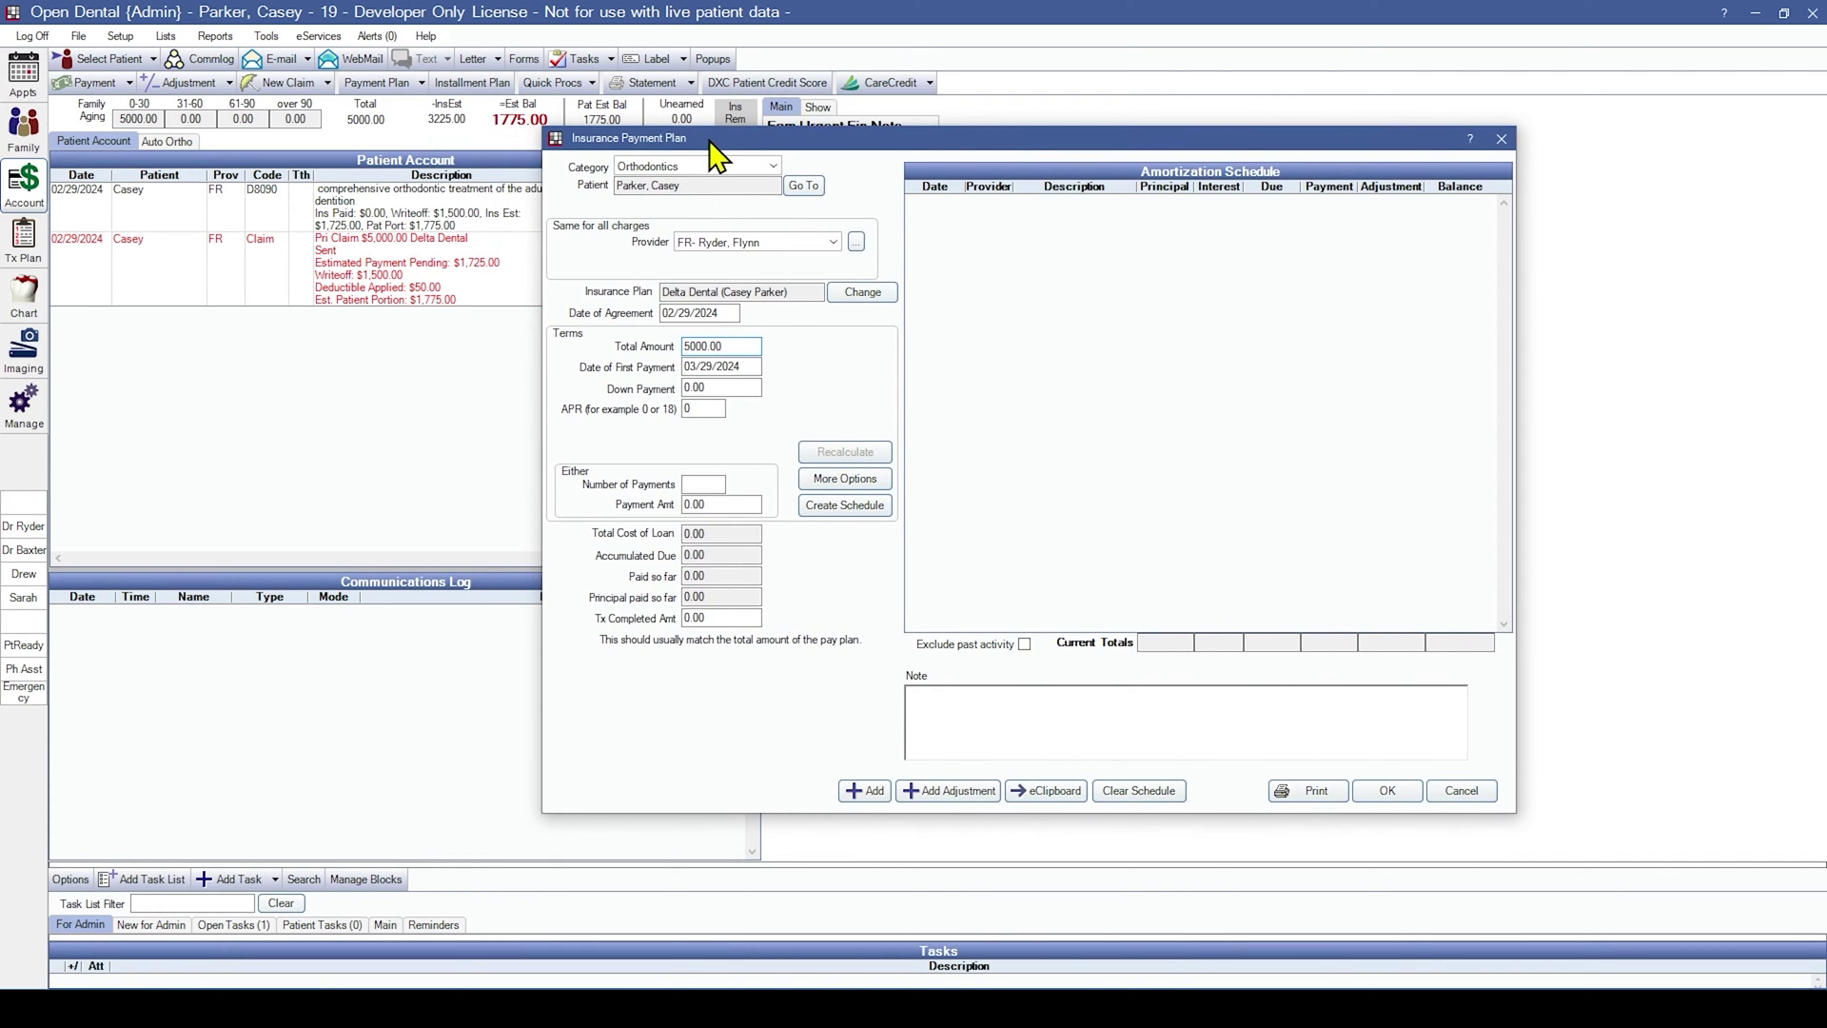
pyautogui.moveTo(745, 345); pyautogui.dragTo(669, 357)
pyautogui.write('1725')
pyautogui.press('Tab')
pyautogui.write('500.00')
pyautogui.click(710, 483)
pyautogui.write('6')
pyautogui.write('250')
pyautogui.press('BackSpace')
pyautogui.press('BackSpace')
pyautogui.press('BackSpace')
pyautogui.write('6')
# - Set the payment frequency to Quarterly in More Options
pyautogui.click(870, 481)
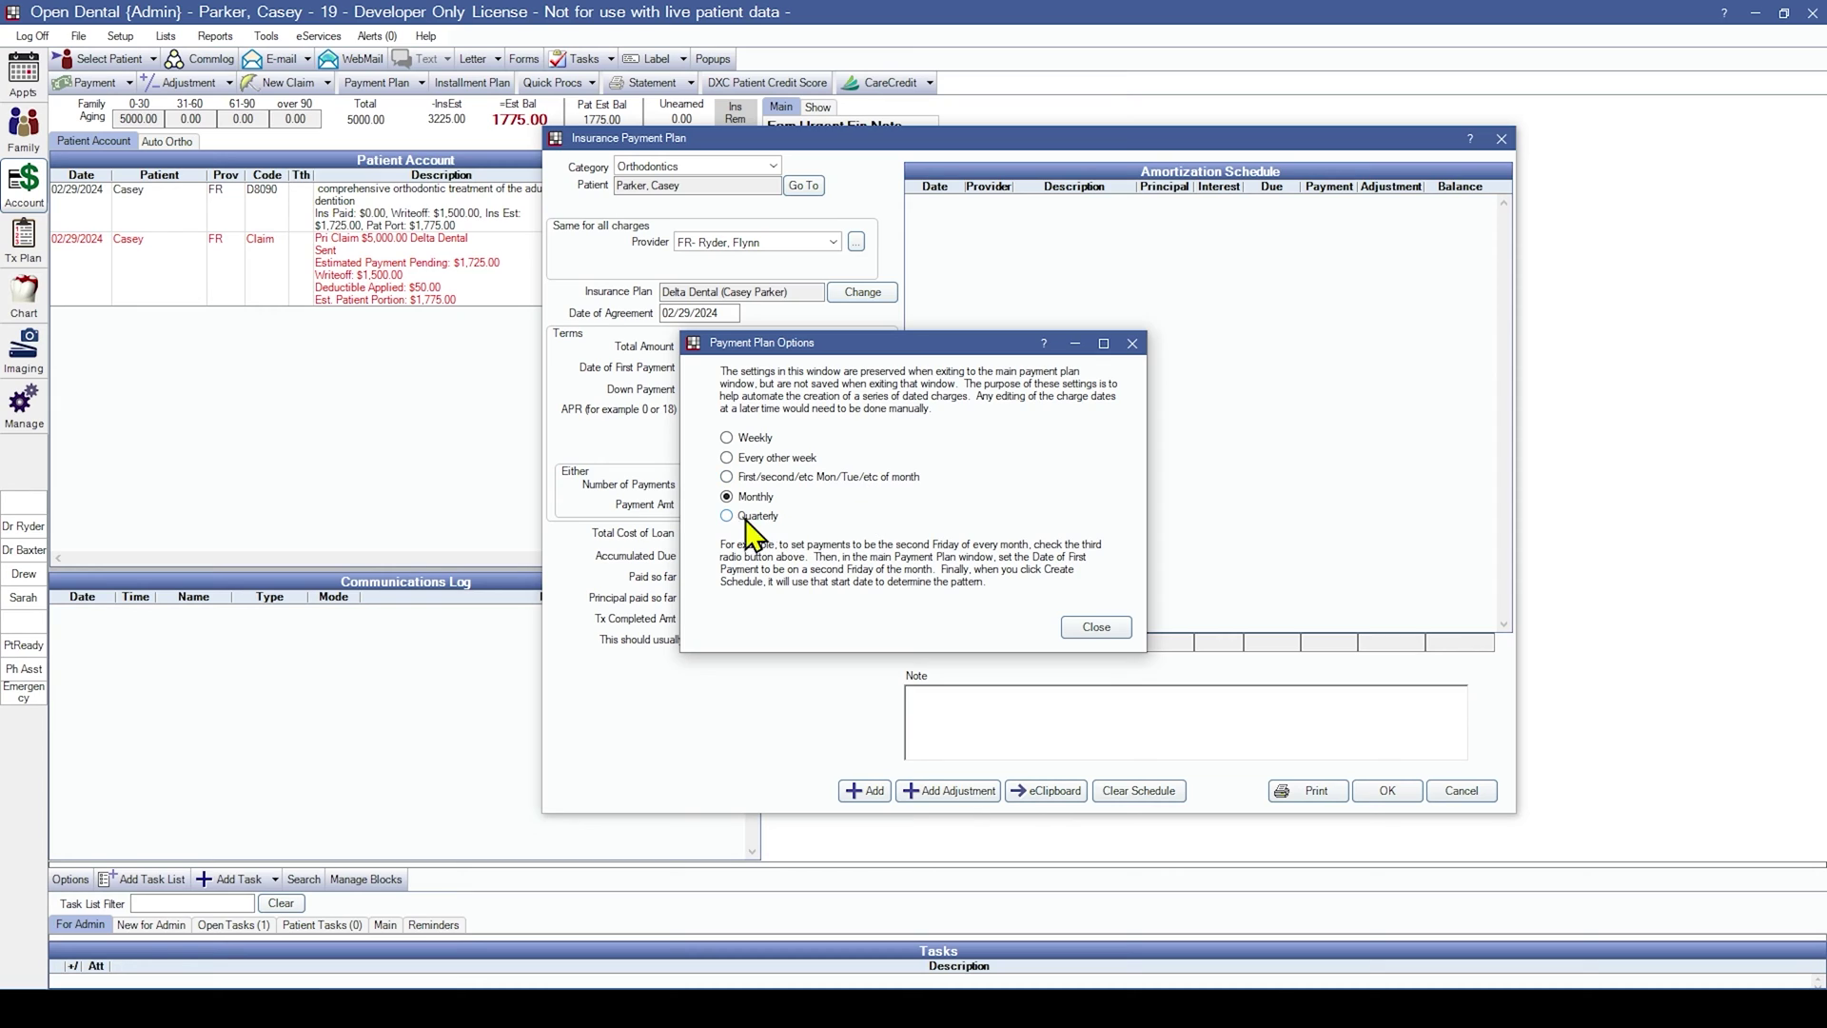
pyautogui.click(727, 516)
pyautogui.click(1113, 628)
# - Copy the 1725 Total Amount into the Tx Completed Amt field
pyautogui.moveTo(732, 617); pyautogui.dragTo(665, 611)
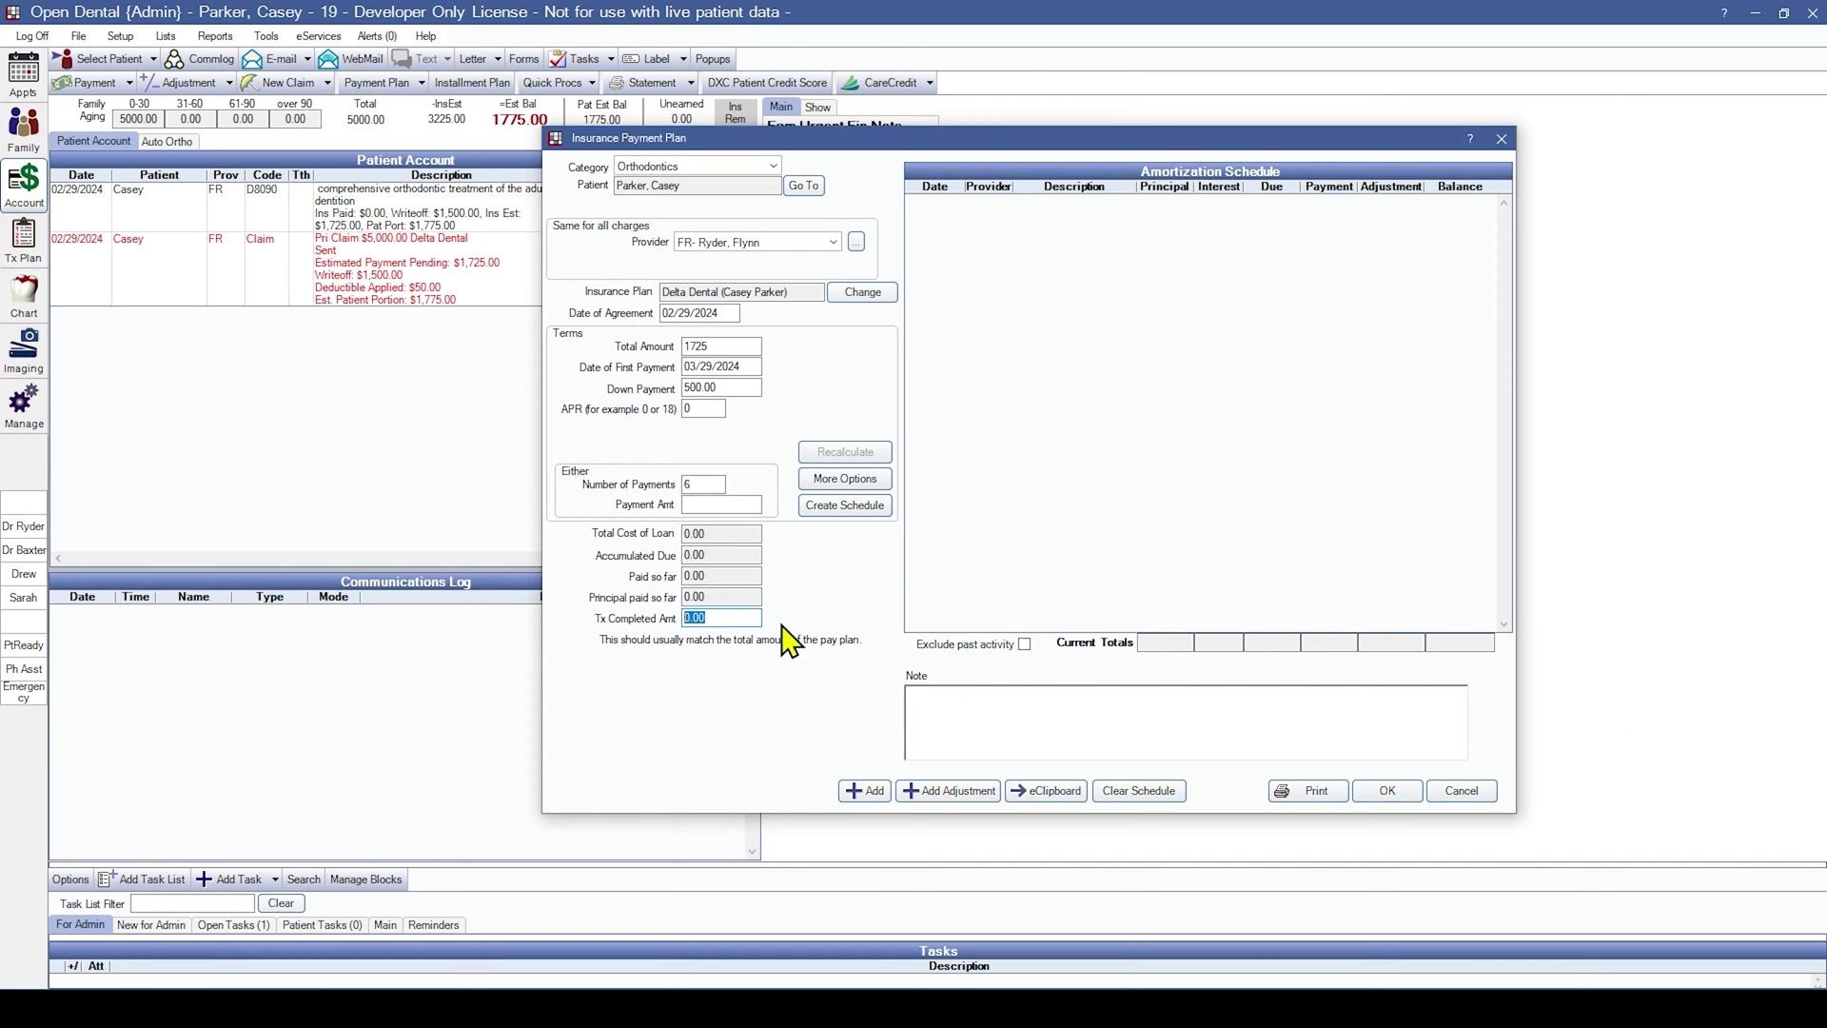
pyautogui.click(701, 617)
pyautogui.doubleClick(716, 348)
pyautogui.hotkey('ctrl', 'c')
pyautogui.doubleClick(704, 616)
pyautogui.hotkey('ctrl', 'v')
# - Create the amortization schedule and review the 500.00 down payment and quarterly installment rows
pyautogui.click(856, 508)
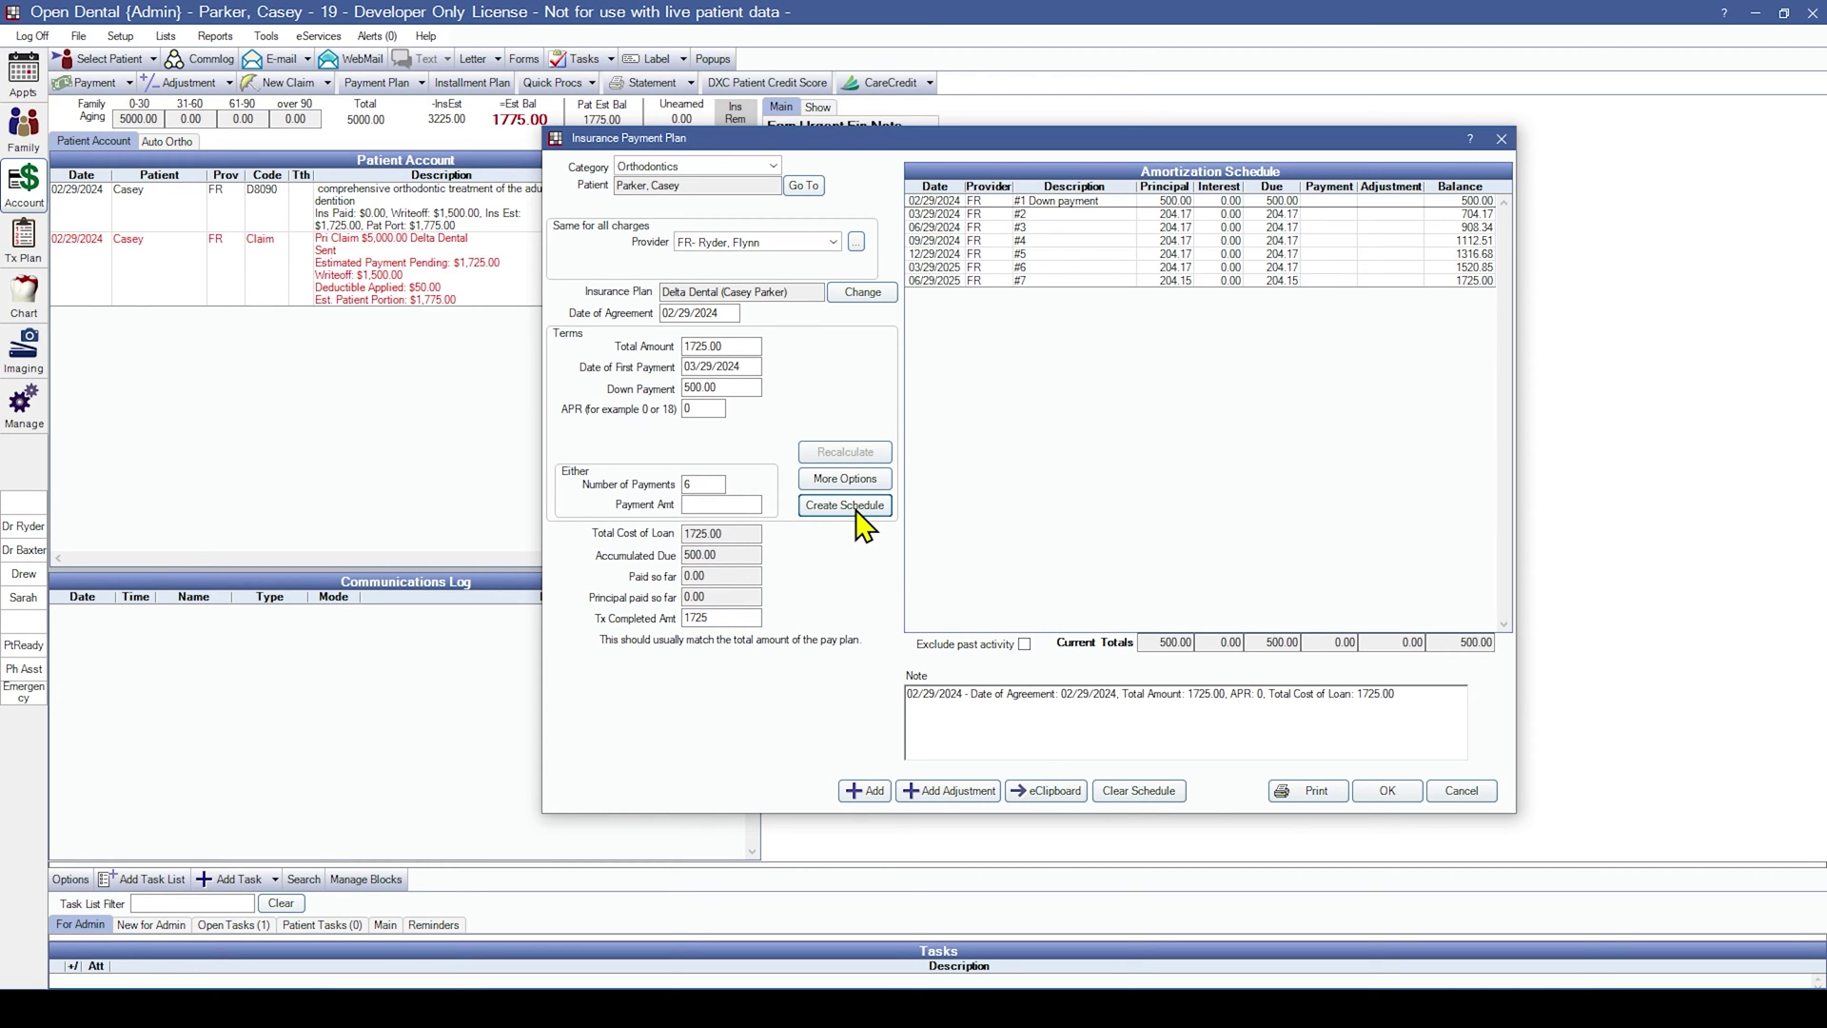
pyautogui.click(1120, 203)
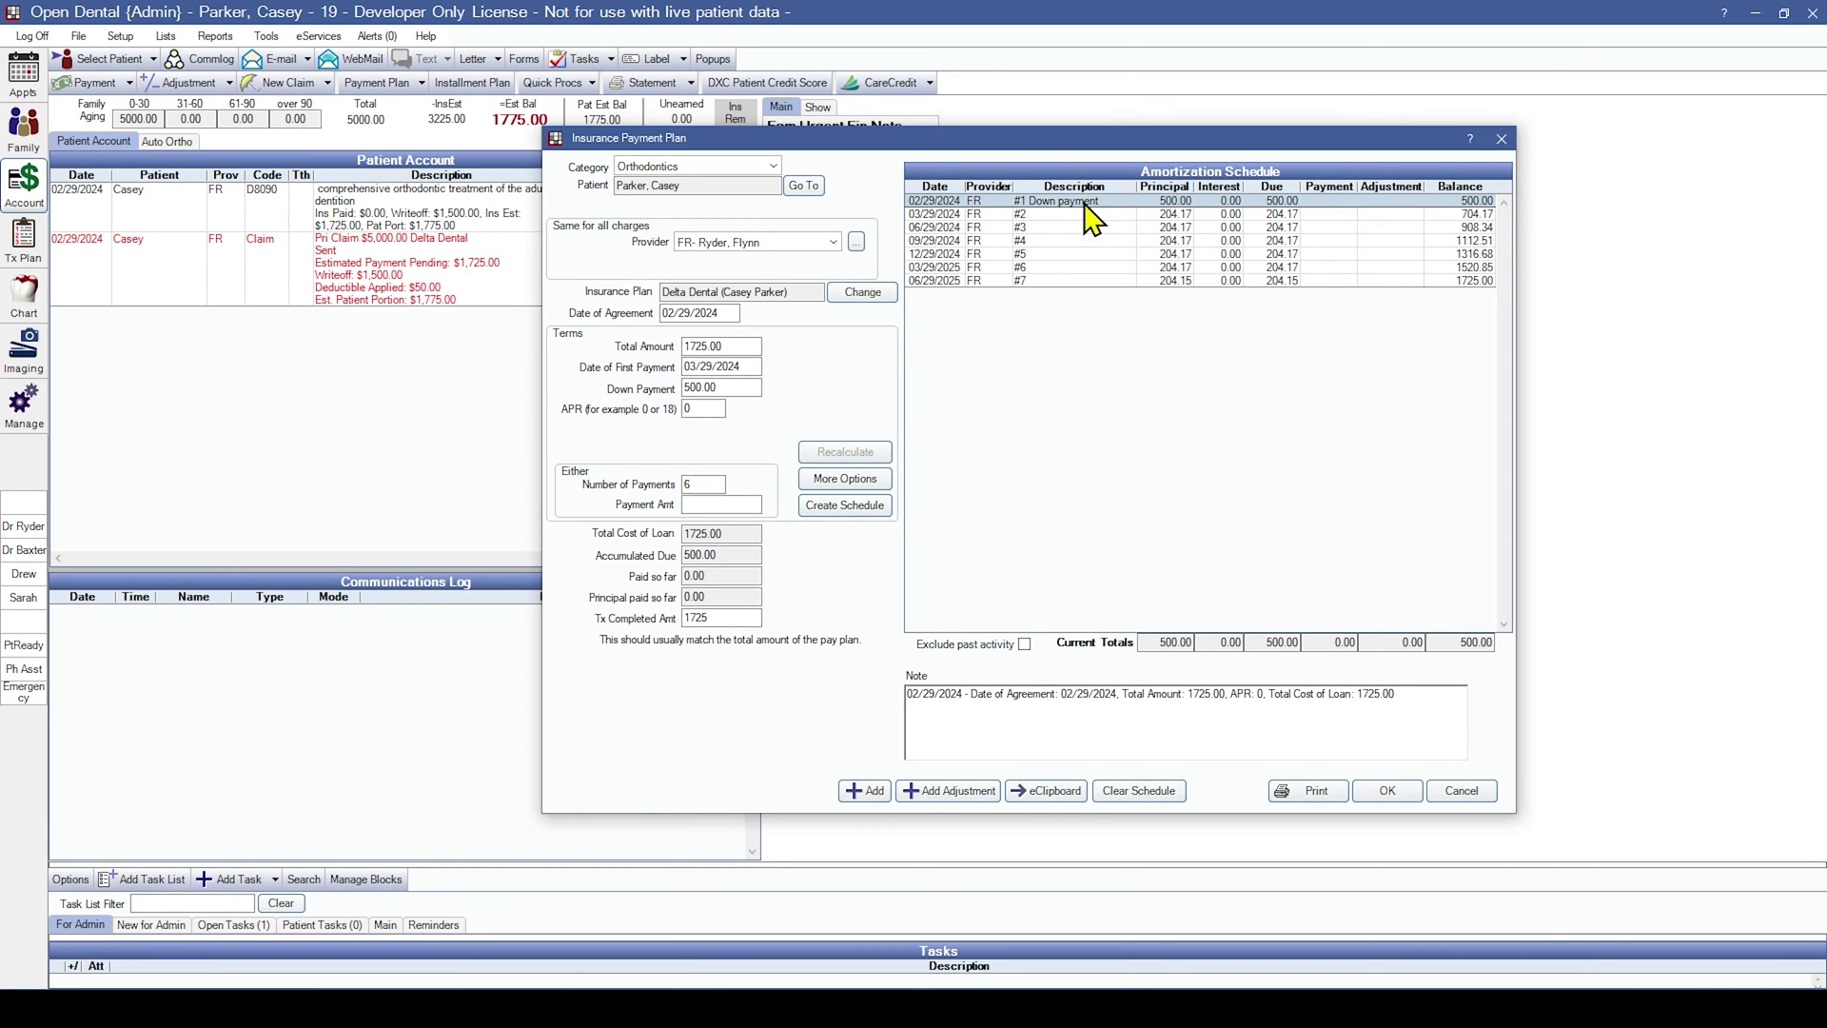
pyautogui.click(991, 215)
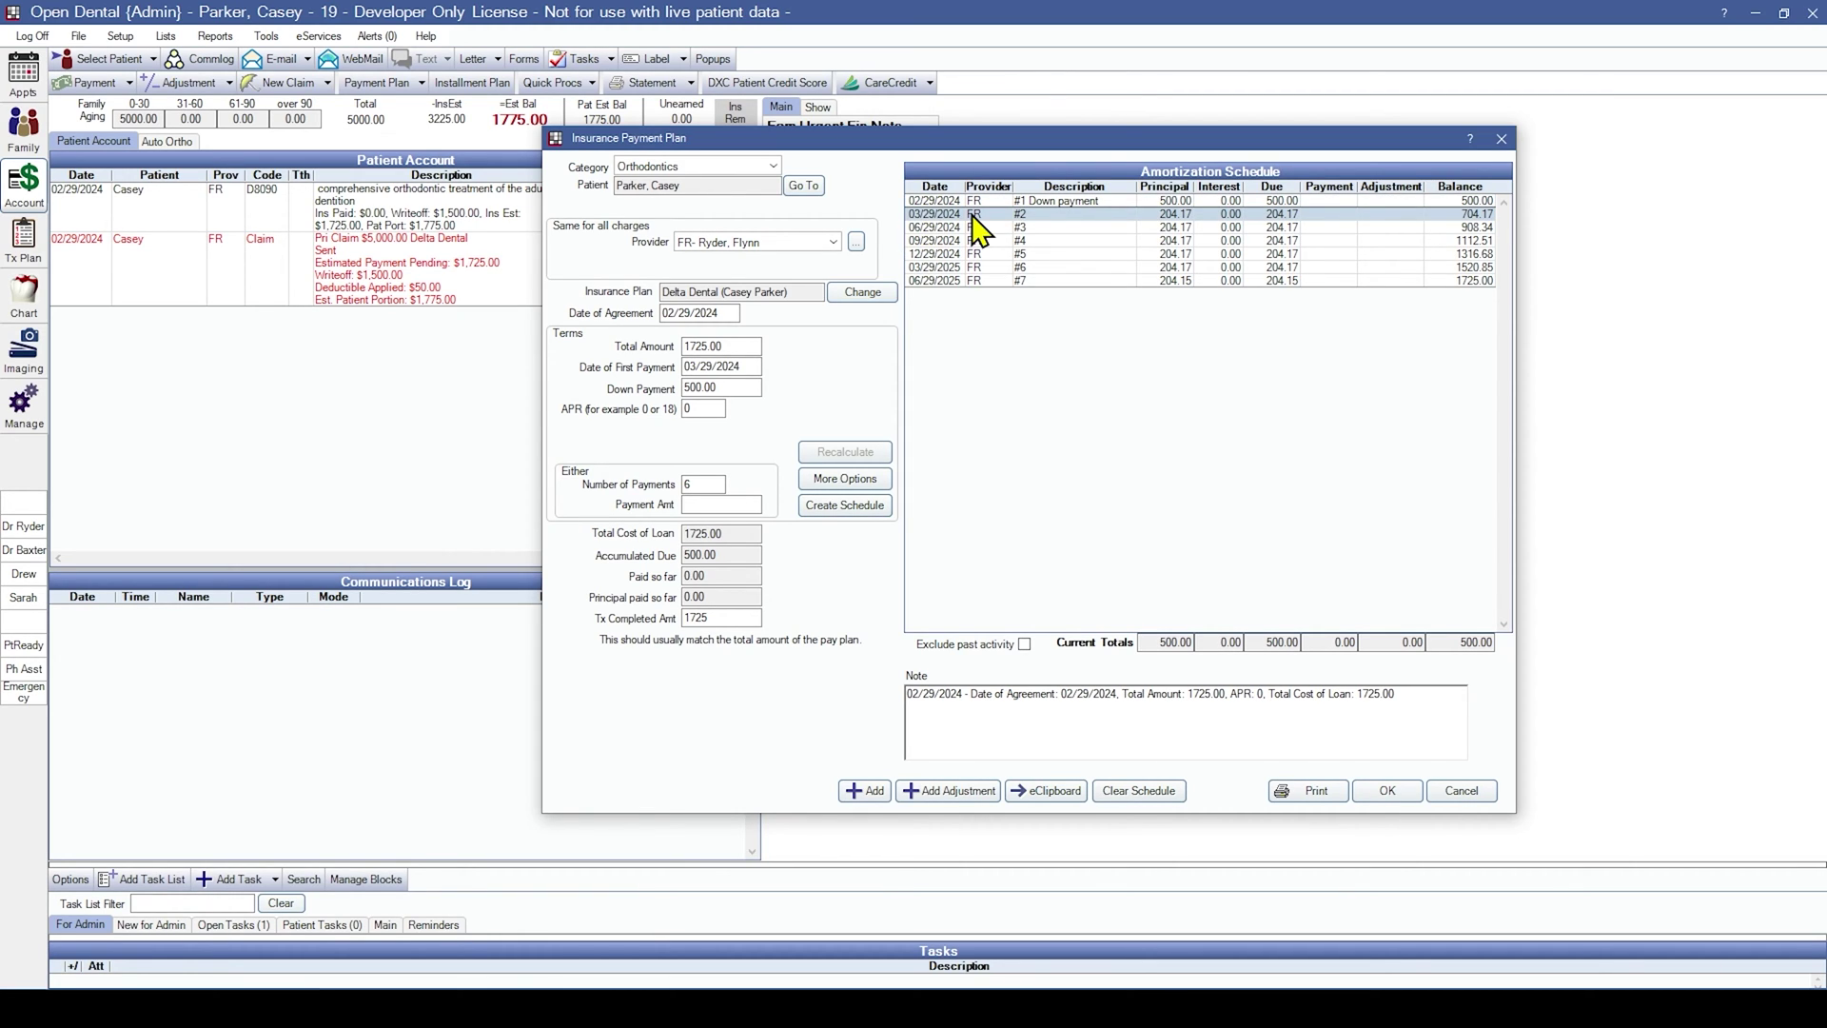
pyautogui.moveTo(754, 367); pyautogui.dragTo(664, 371)
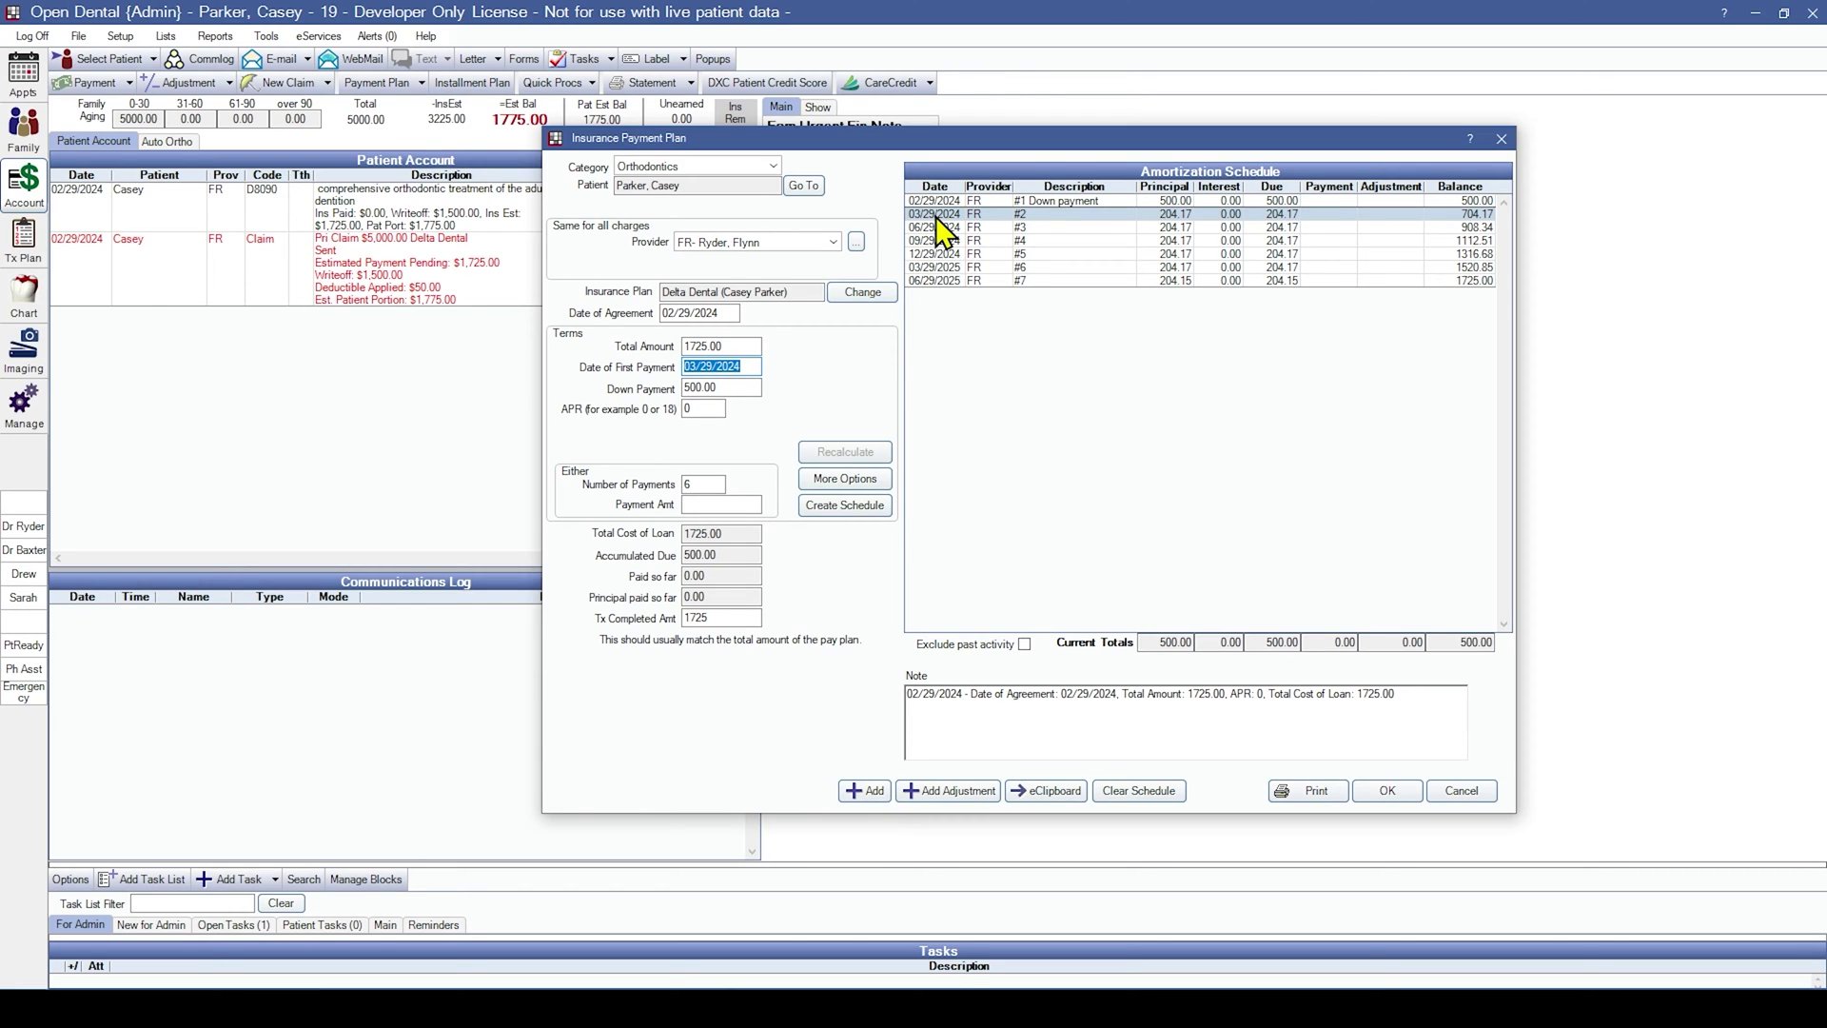
# - Change the first payment date to 06/29/2024, regenerate the schedule, and save the plan
pyautogui.click(696, 368)
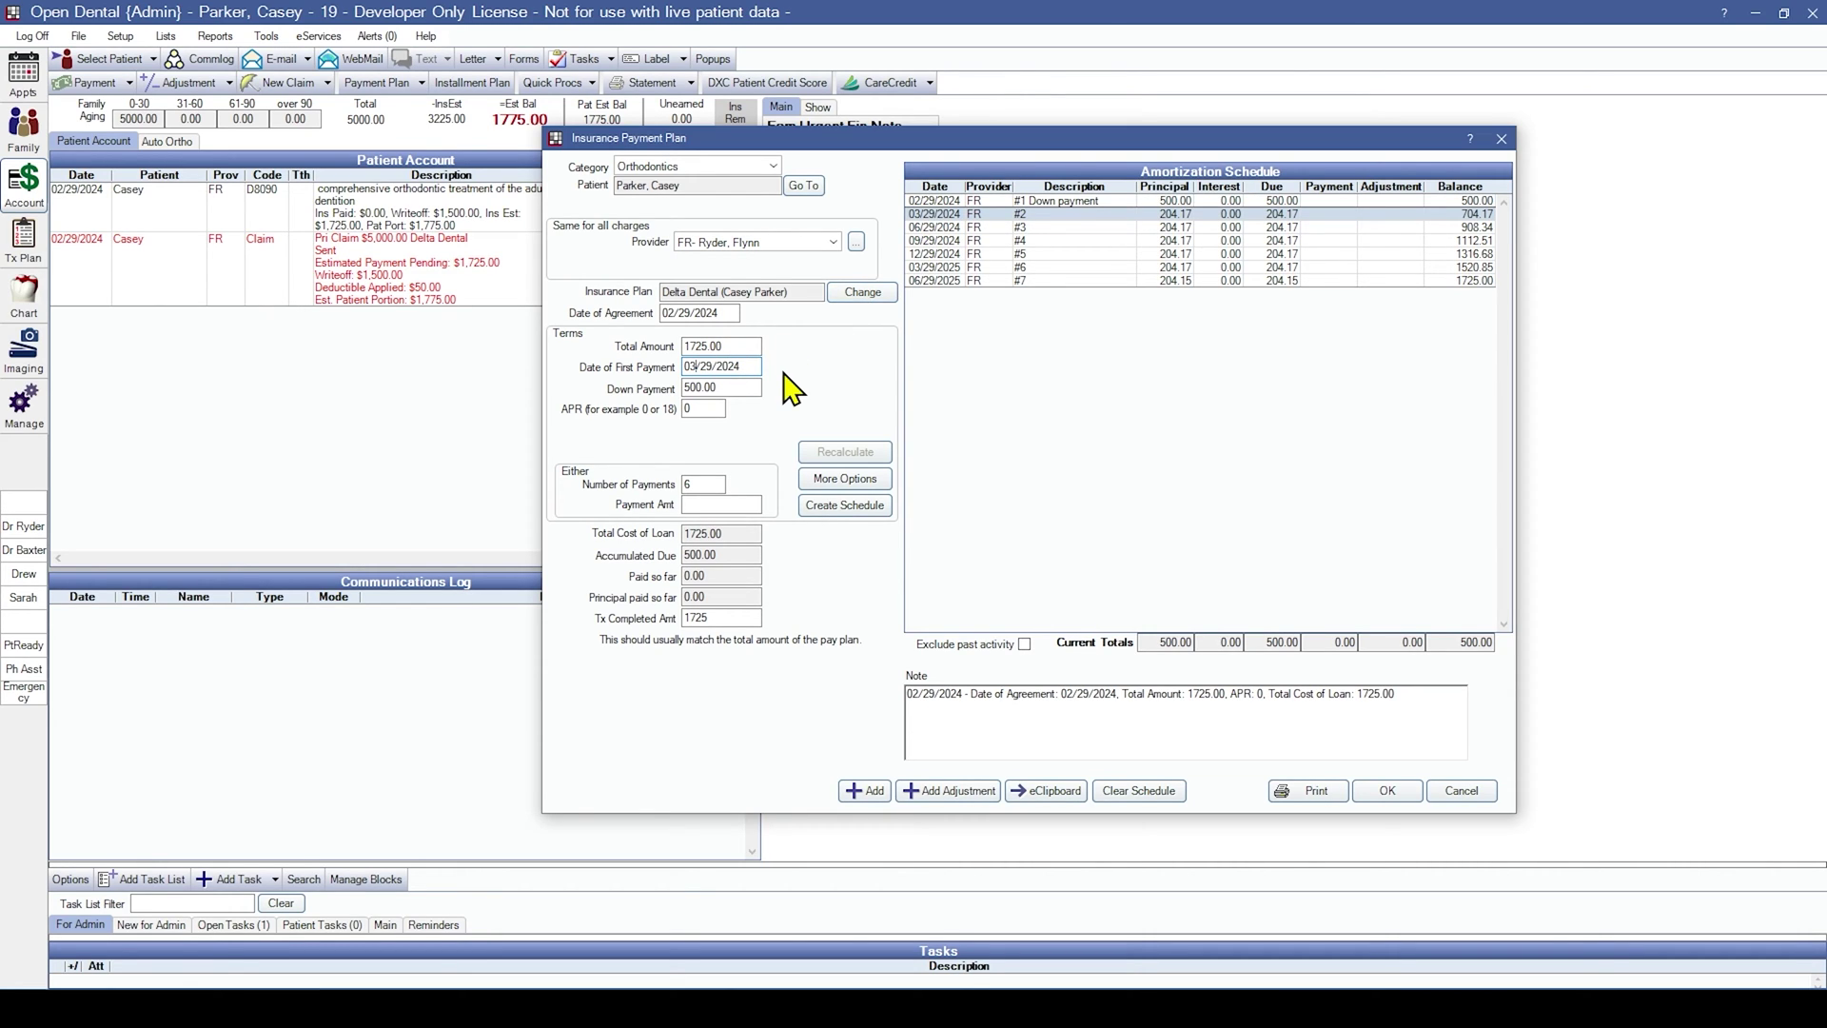
pyautogui.press('BackSpace')
pyautogui.write('6')
pyautogui.click(847, 506)
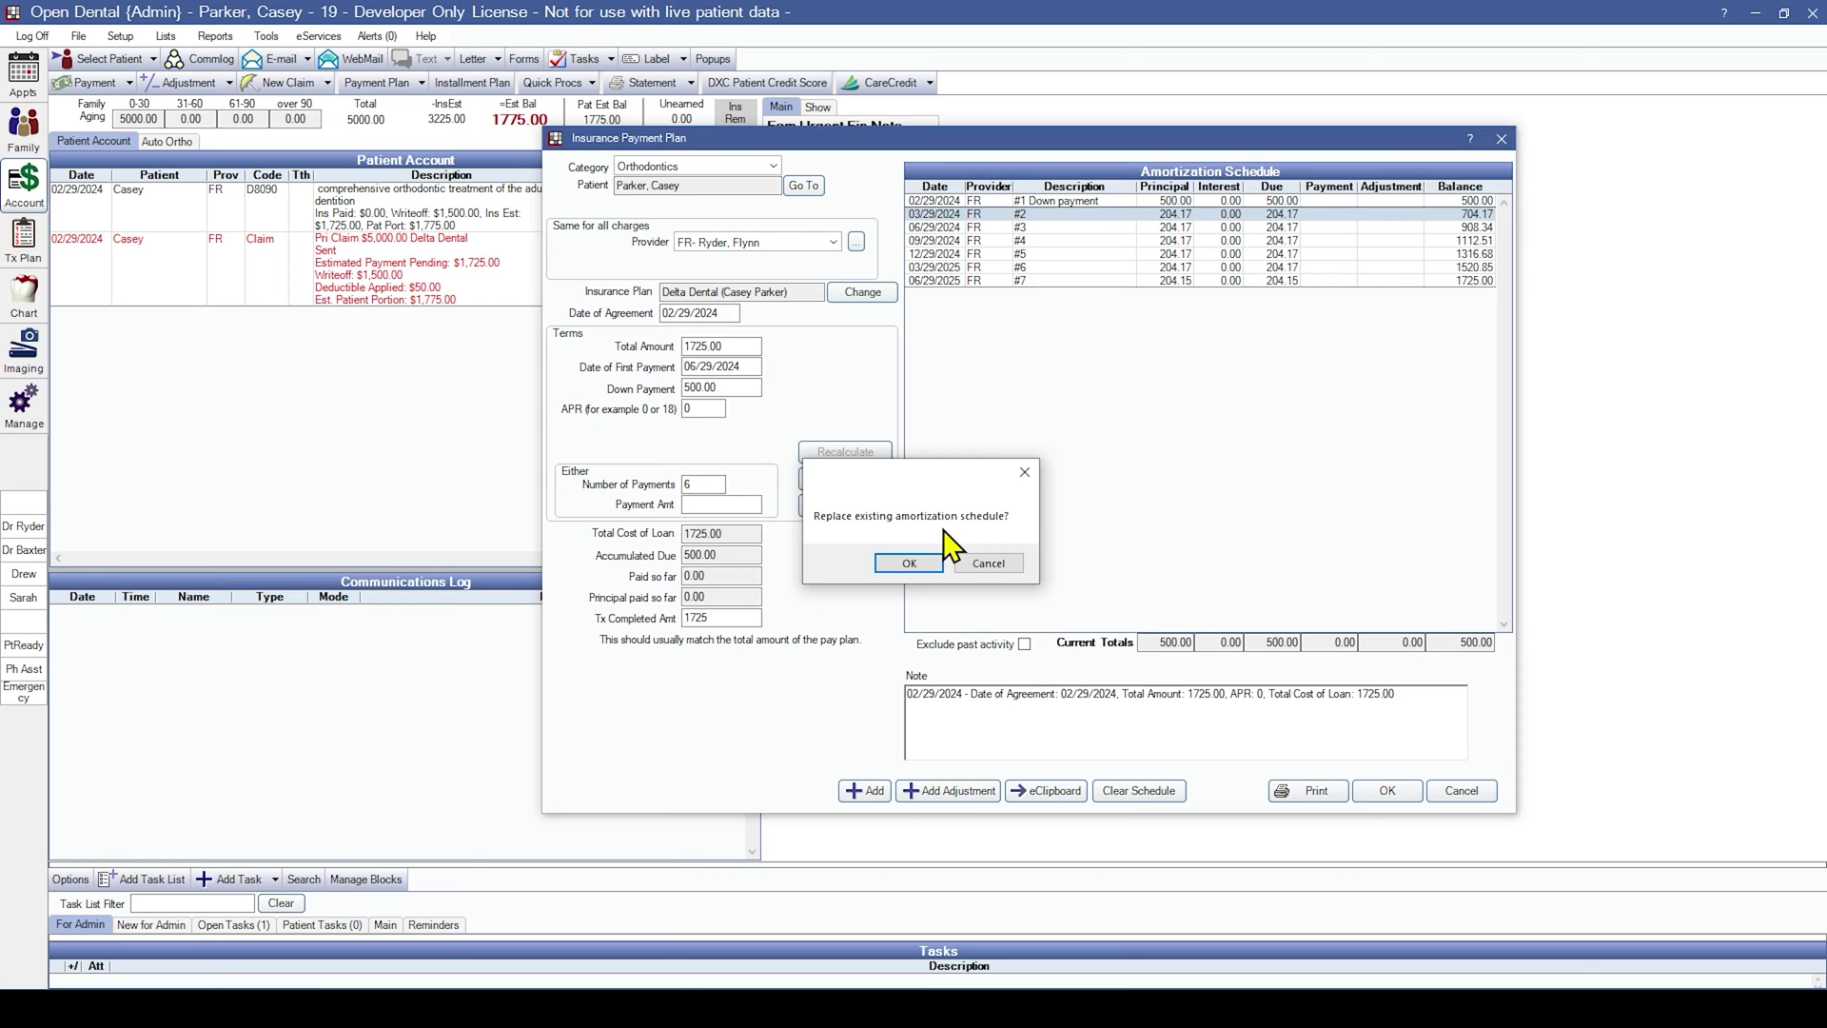
pyautogui.click(900, 567)
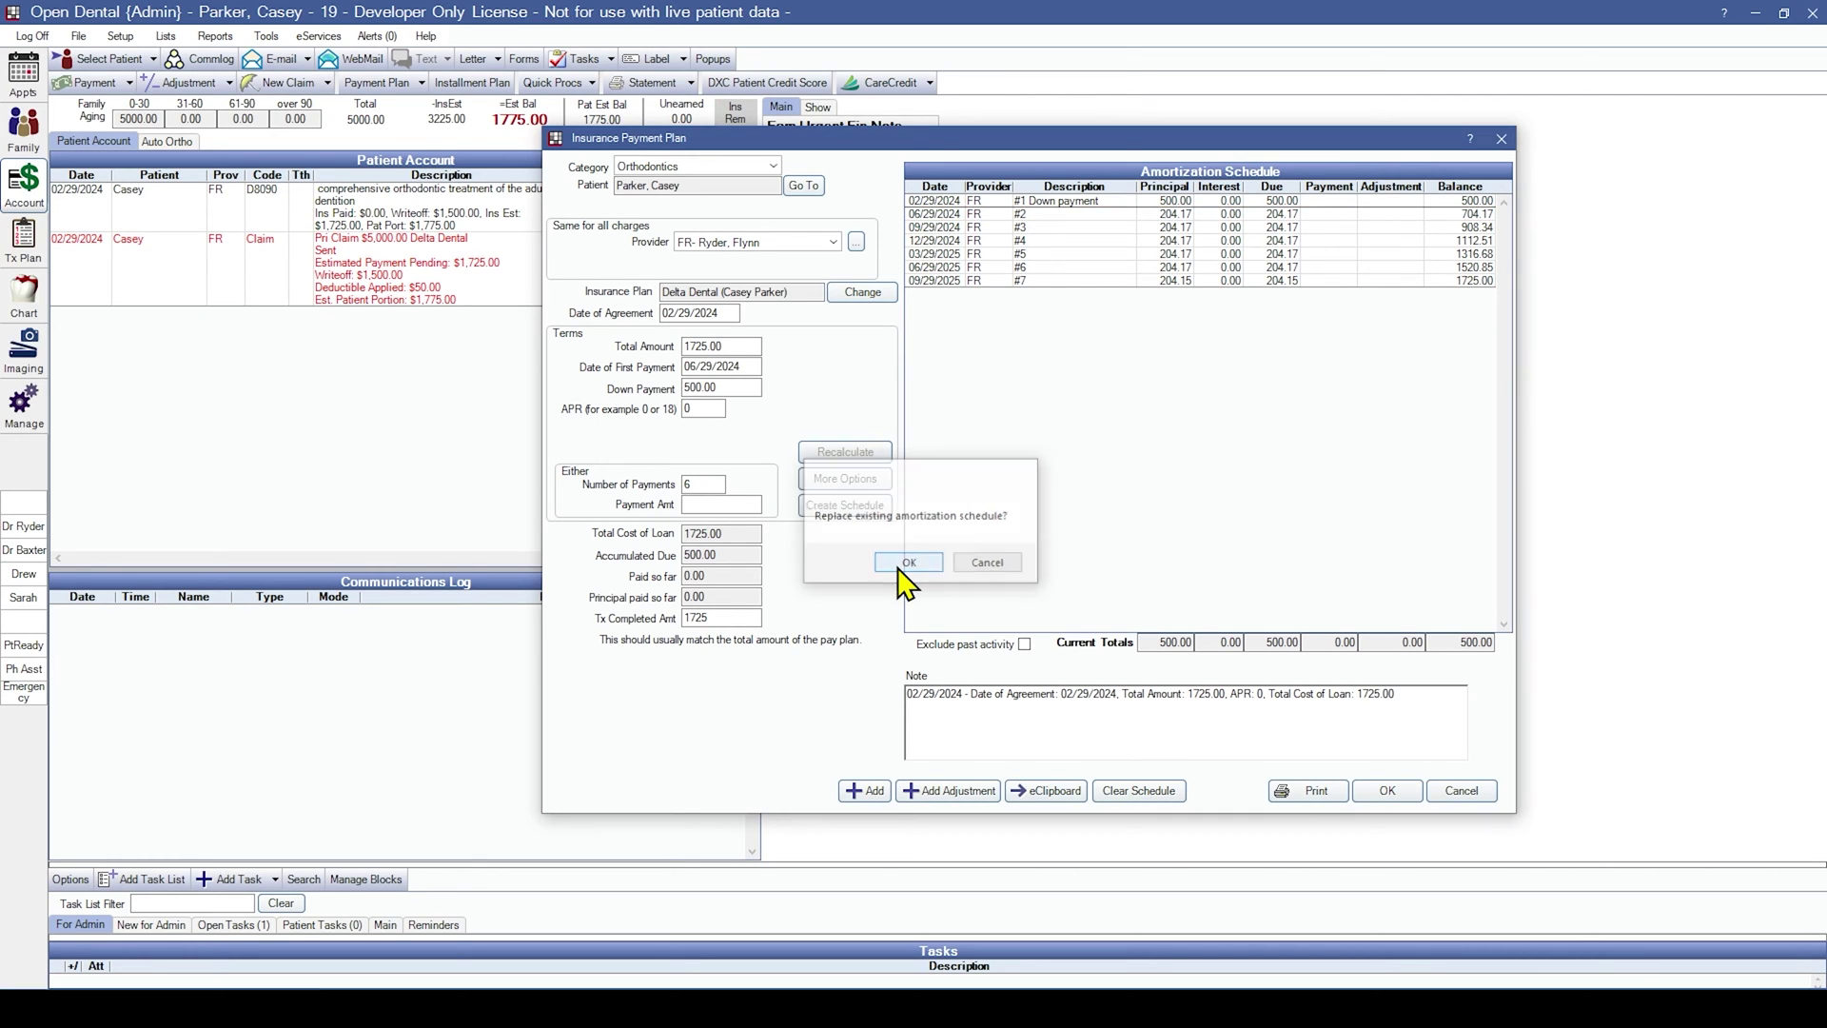
pyautogui.click(926, 214)
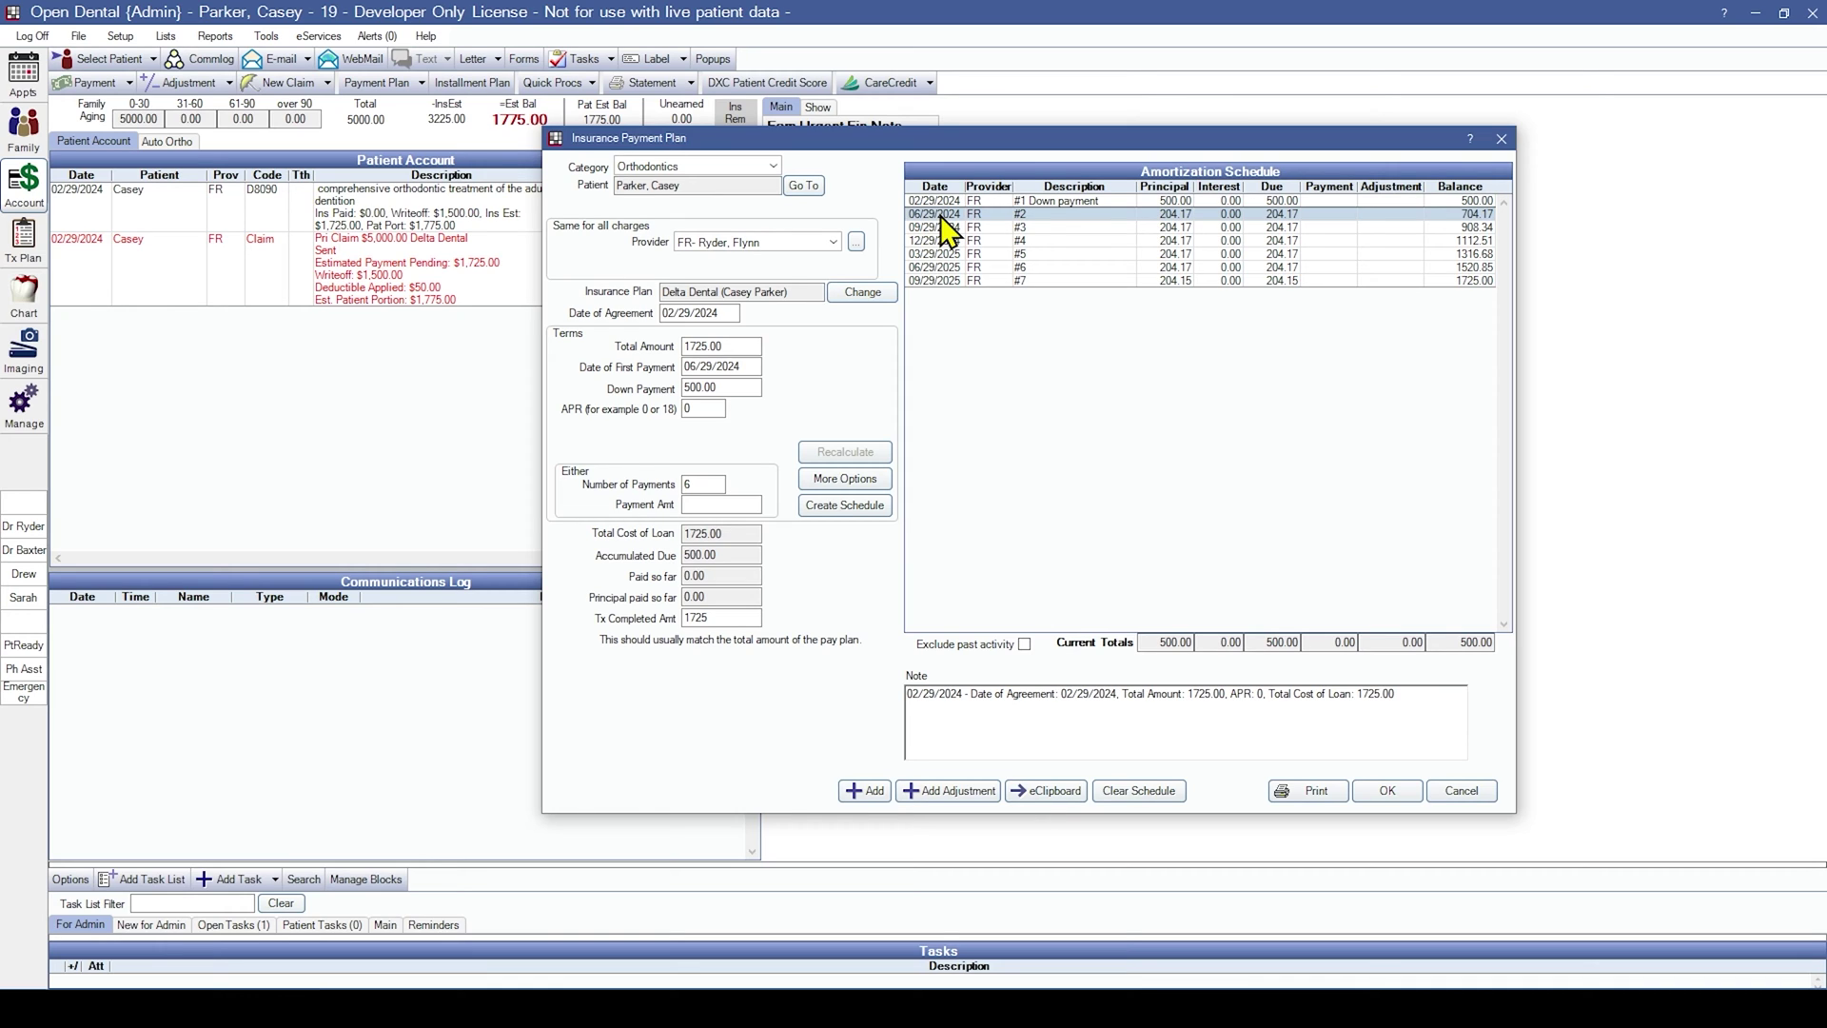
pyautogui.click(1387, 792)
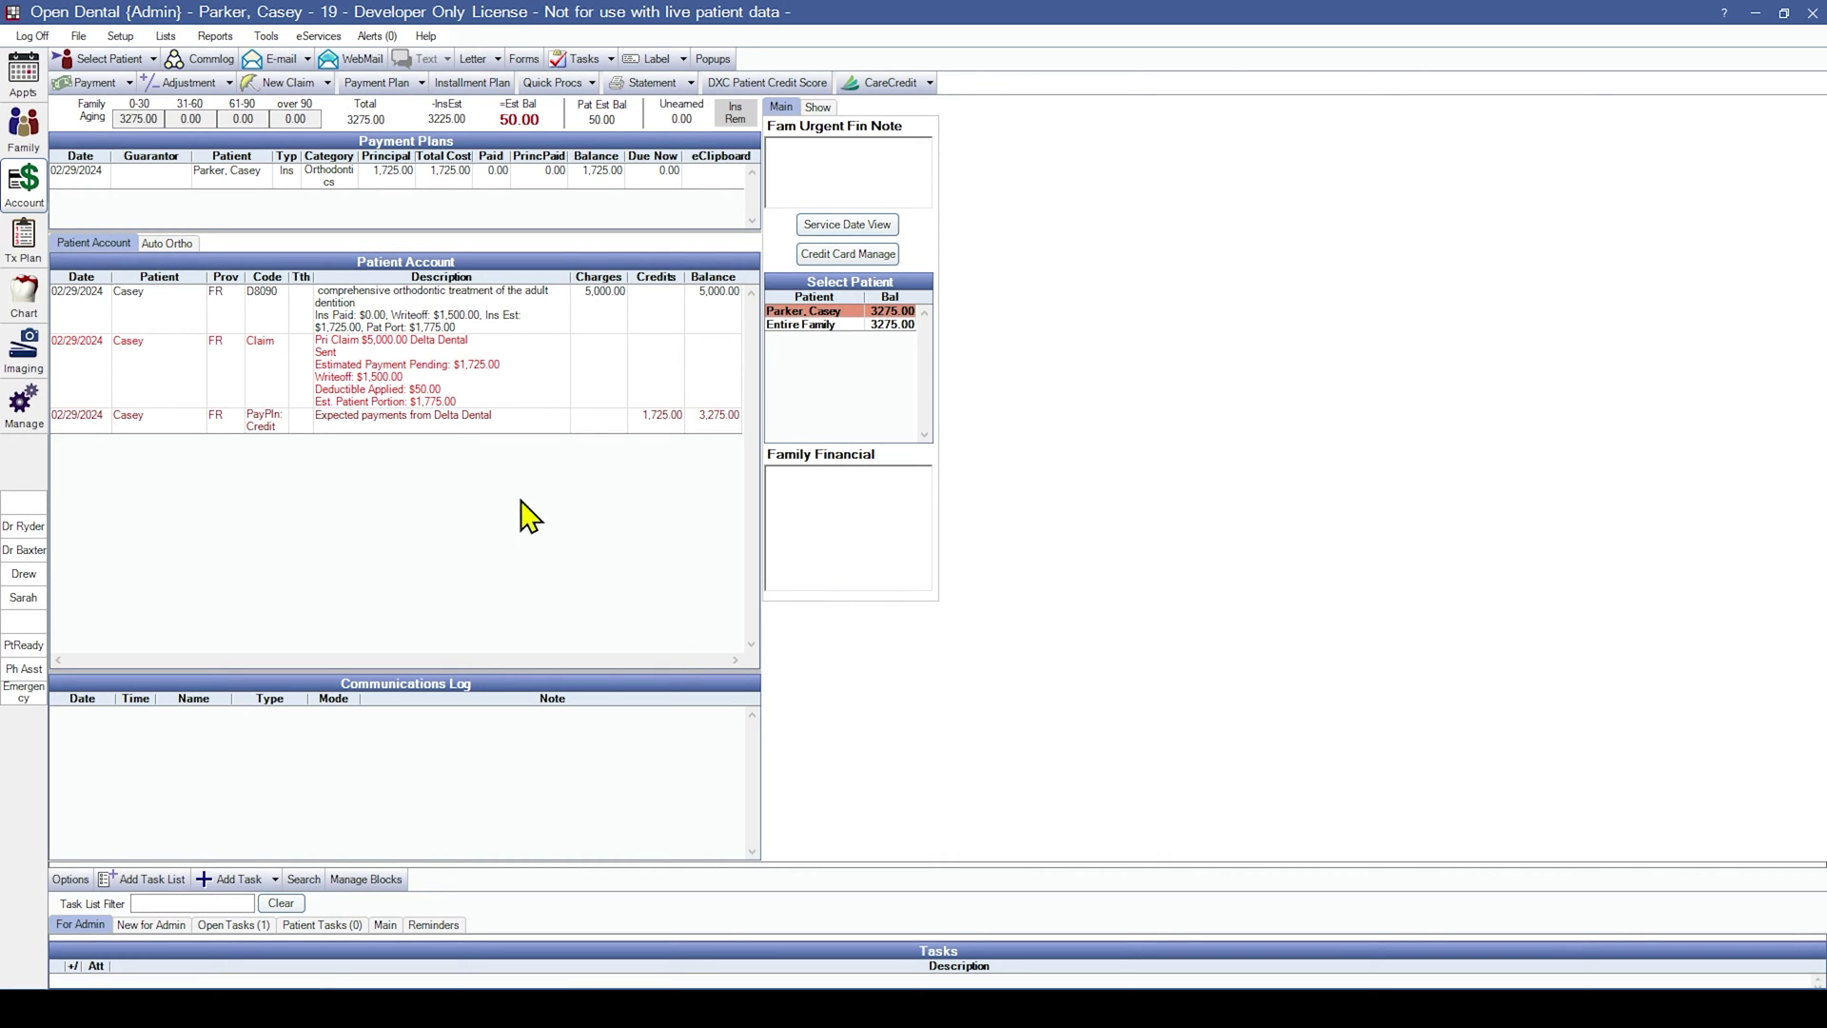
# - Open the Delta Dental orthodontic claim from the Account module
pyautogui.click(381, 370)
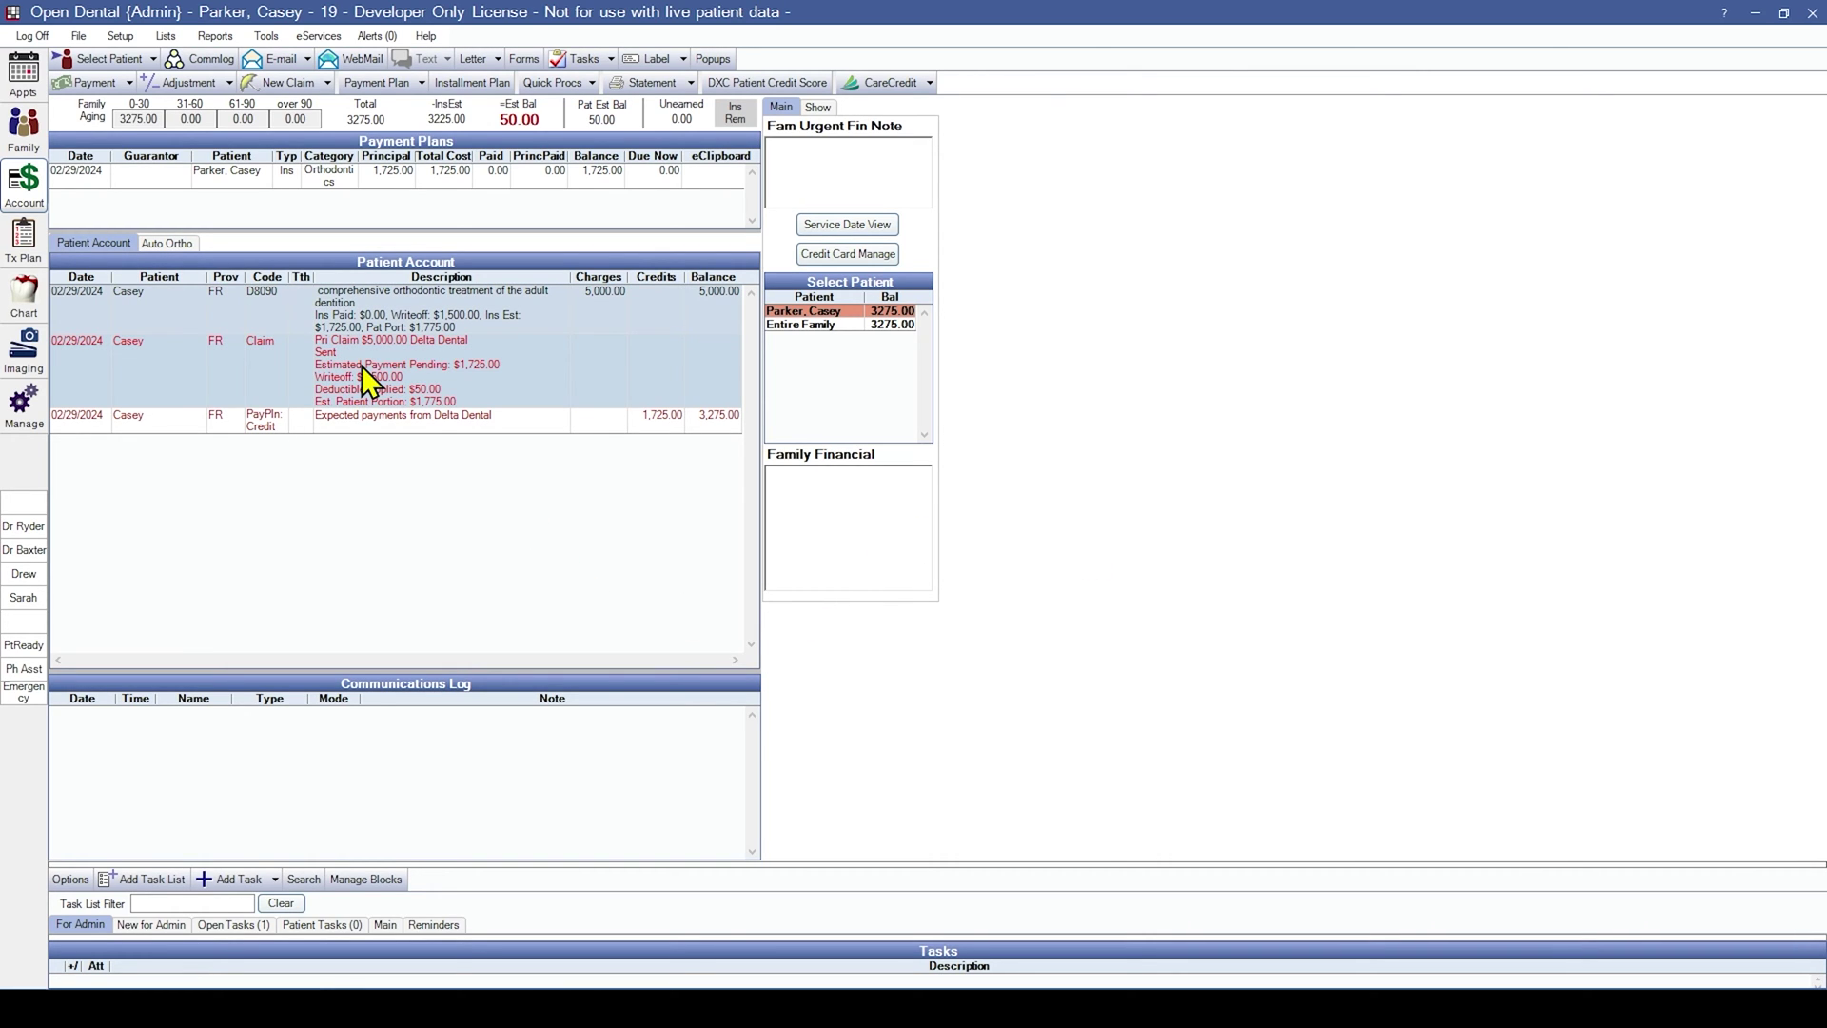
pyautogui.doubleClick(414, 366)
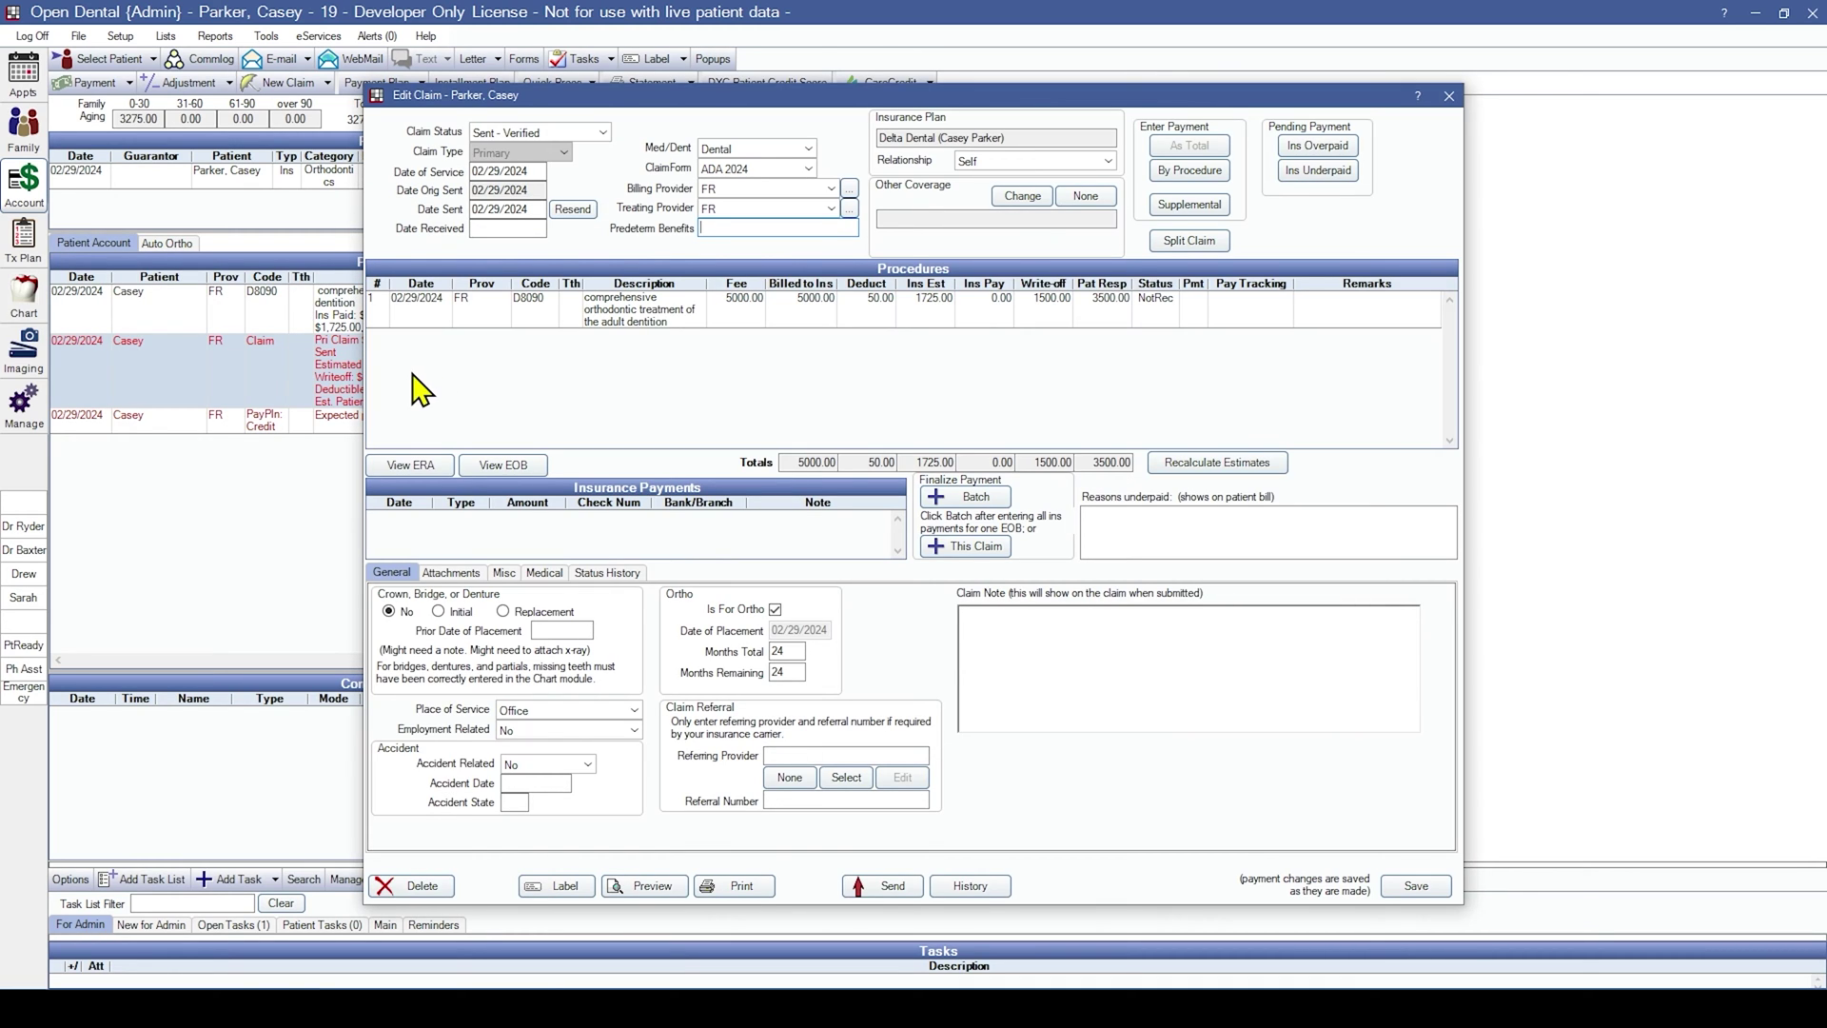
# - Enter and save a 500.00 insurance payment by procedure on the claim
pyautogui.click(1191, 169)
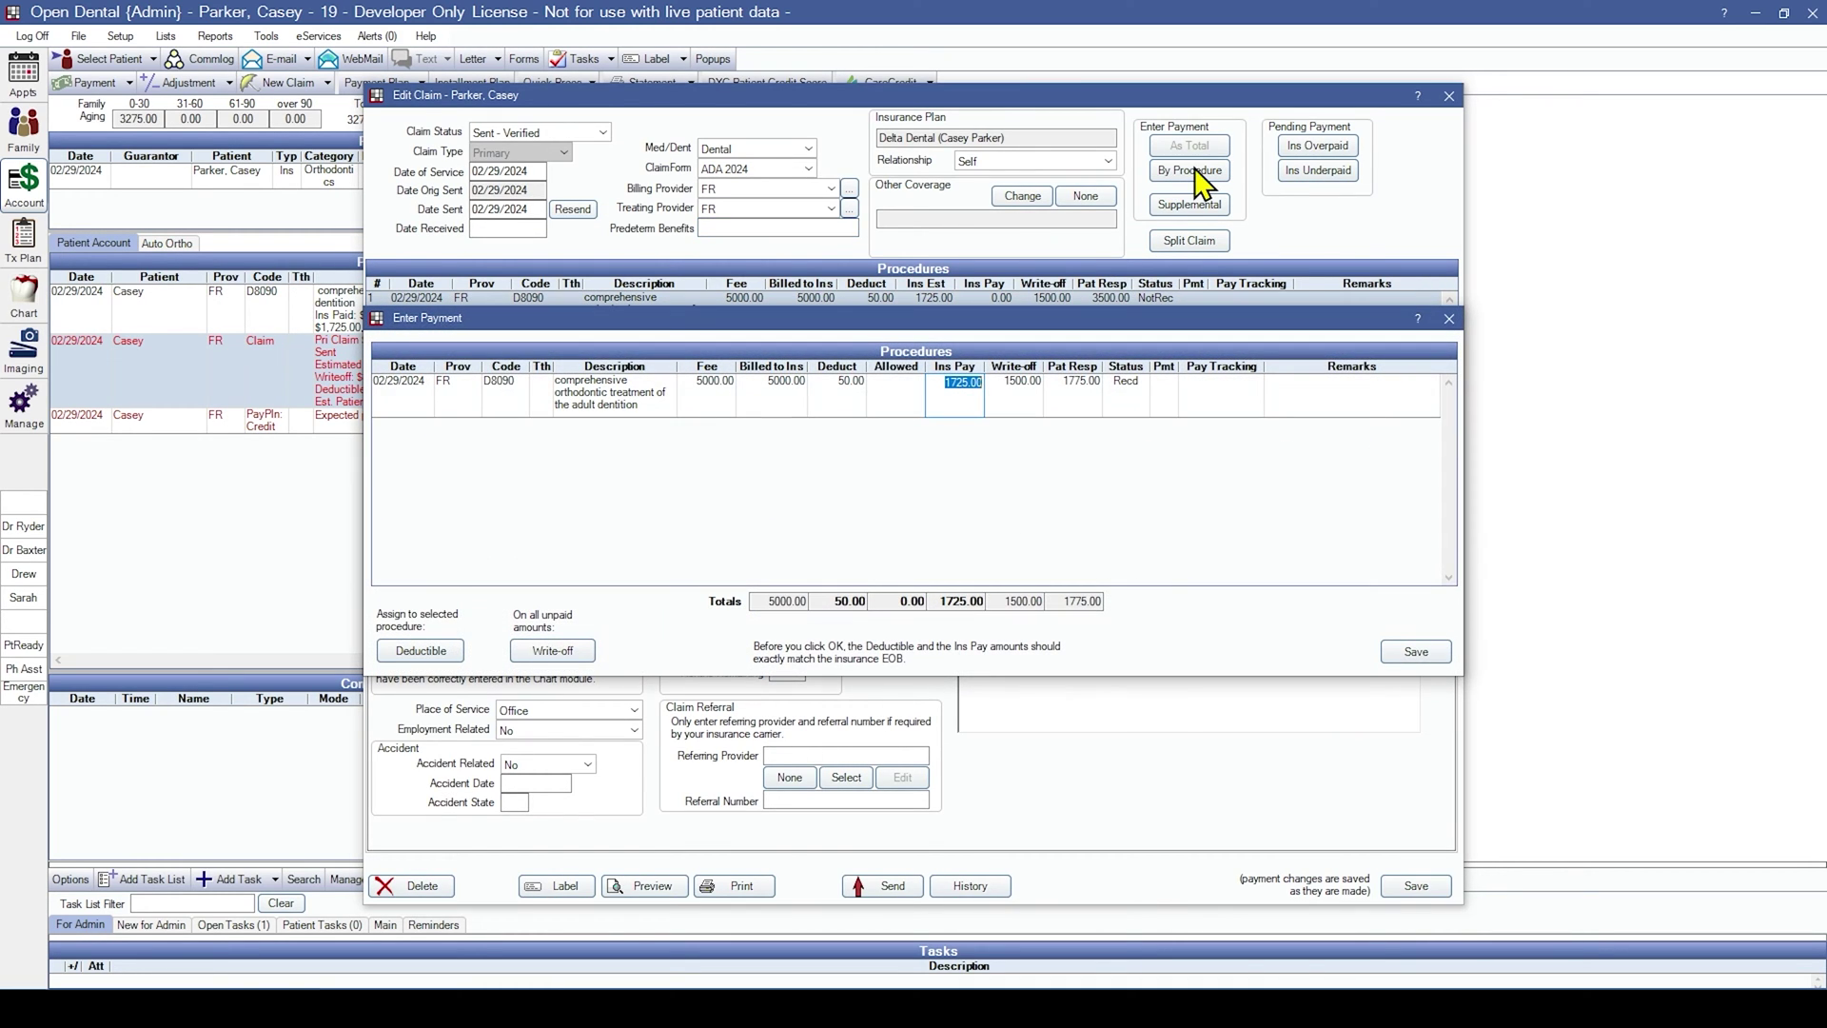
pyautogui.write('500.00')
pyautogui.click(1420, 655)
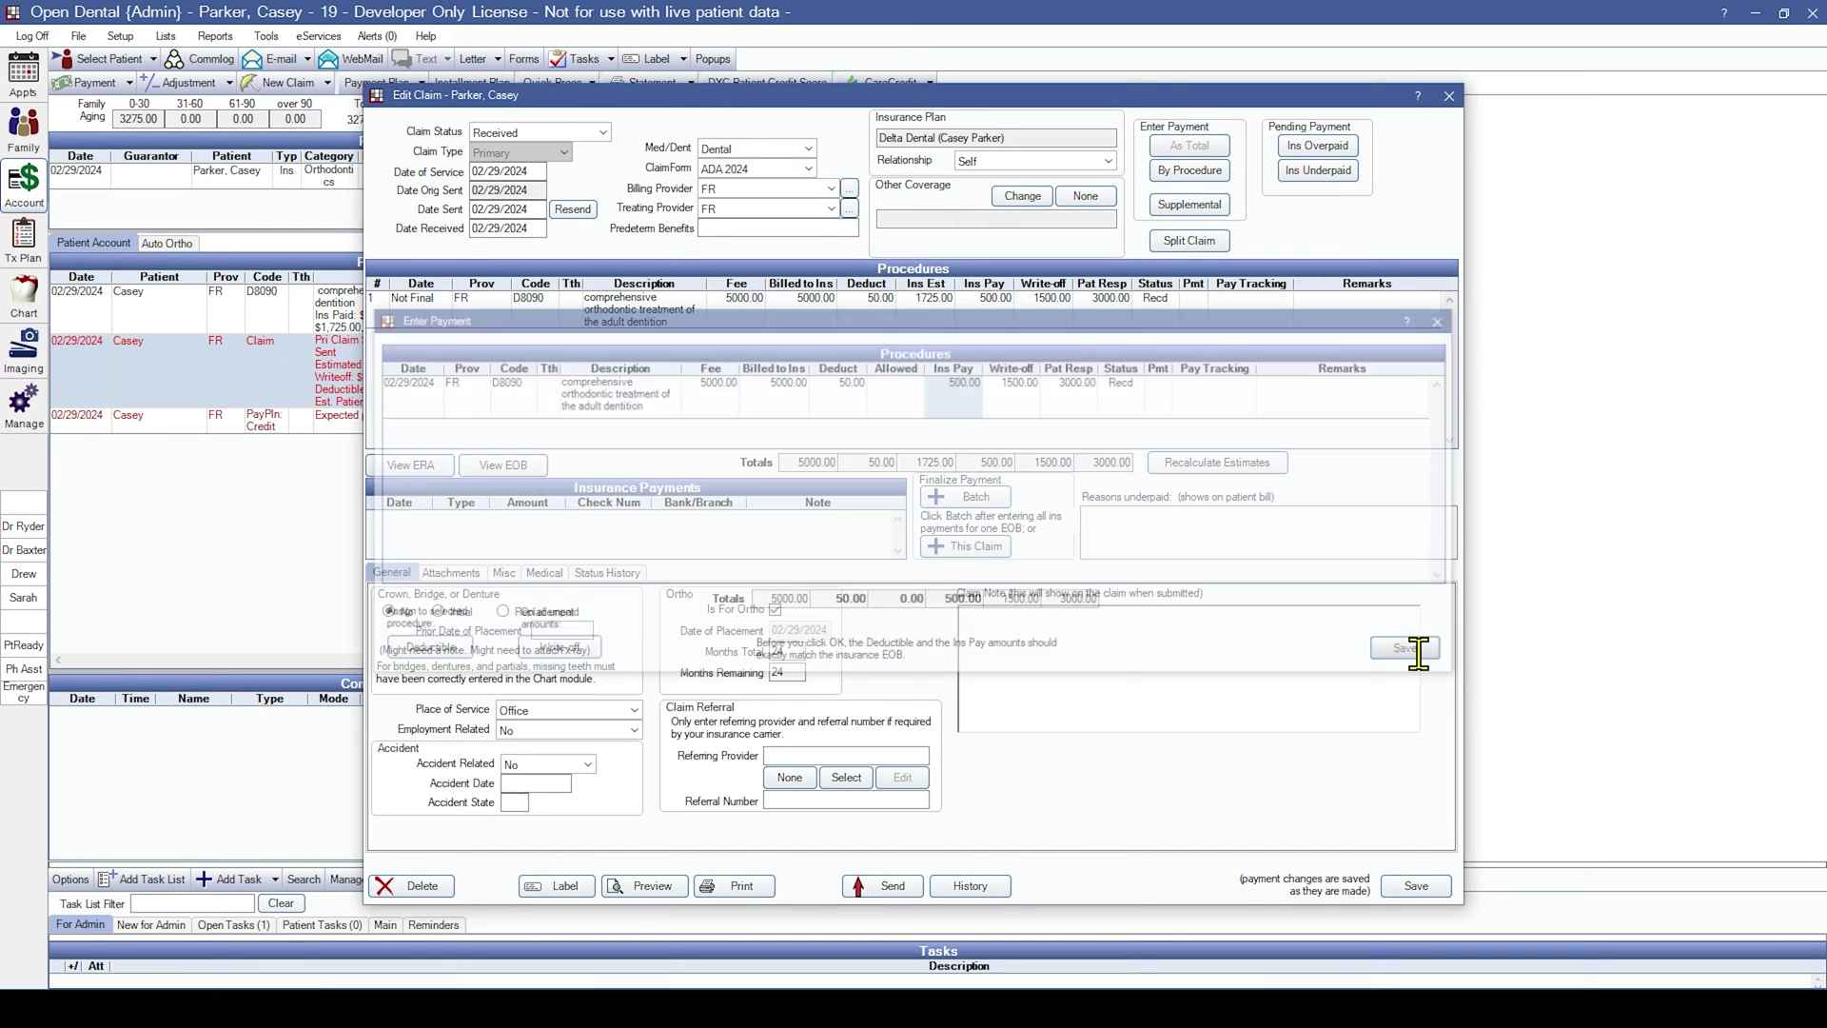
# - Create the claim's insurance check with check number 1789 and close the EOB
pyautogui.click(968, 545)
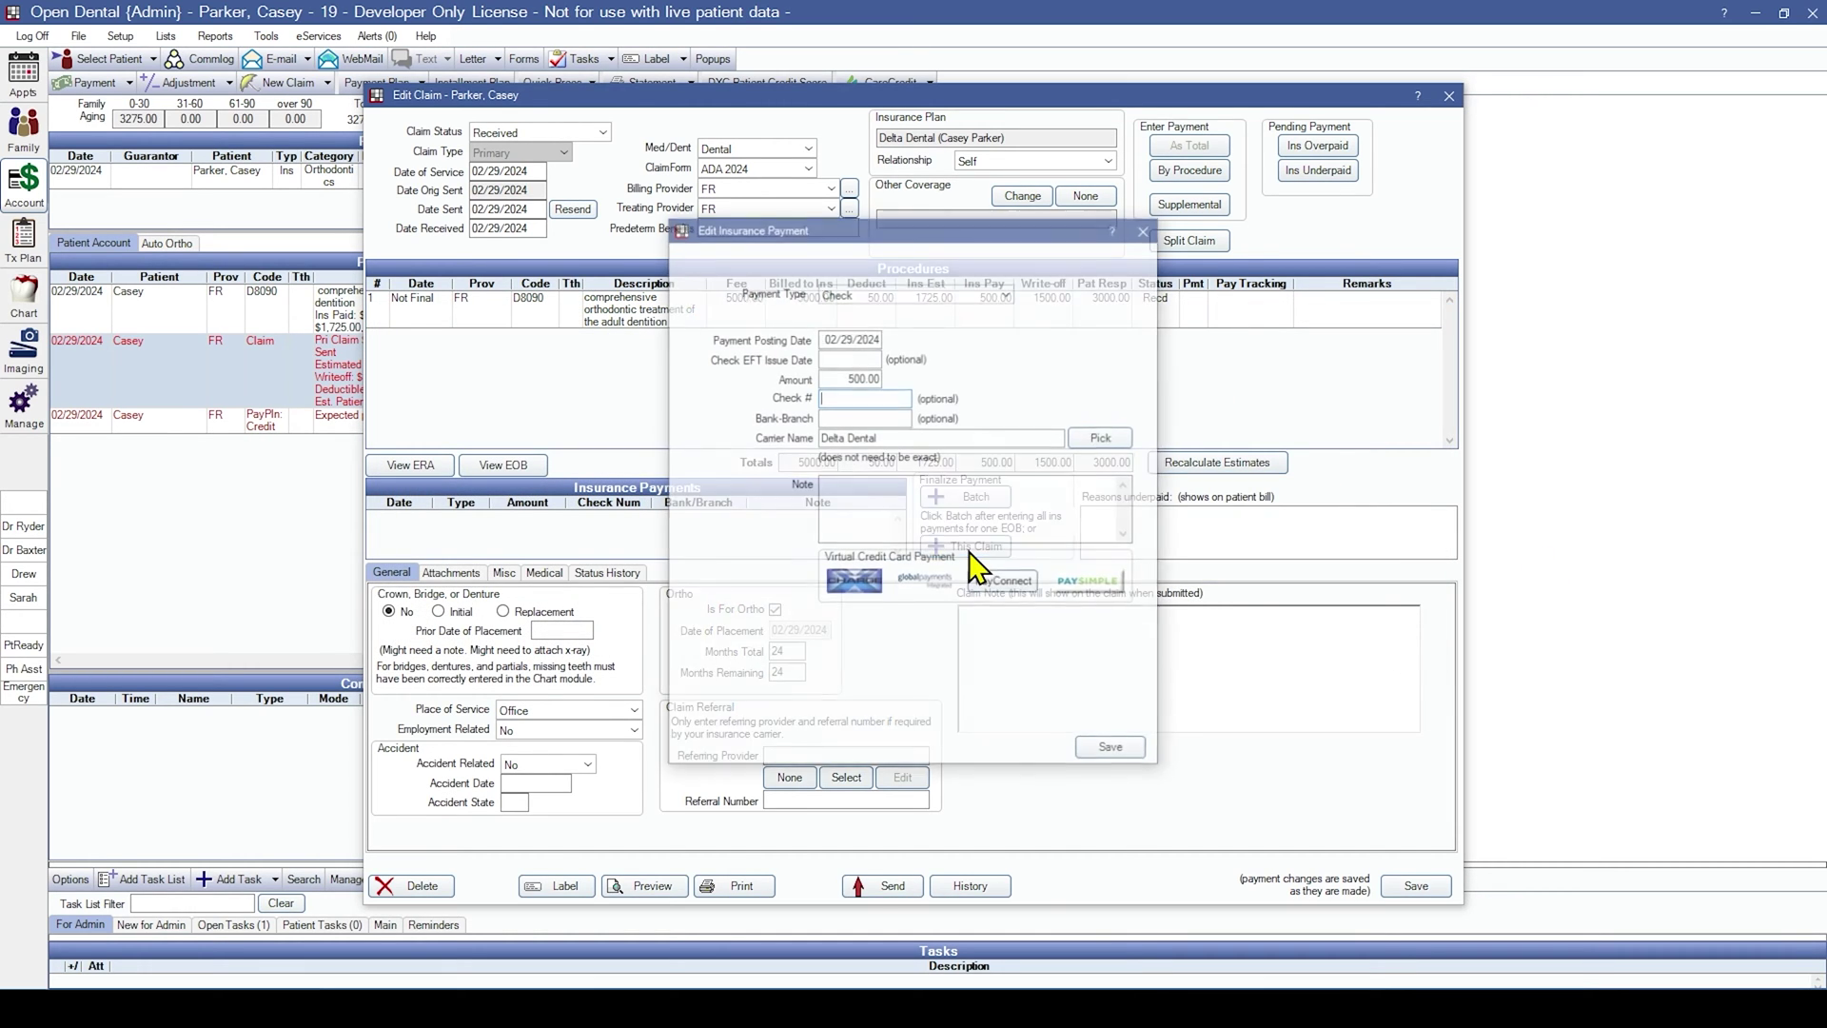
pyautogui.click(867, 397)
pyautogui.write('1789')
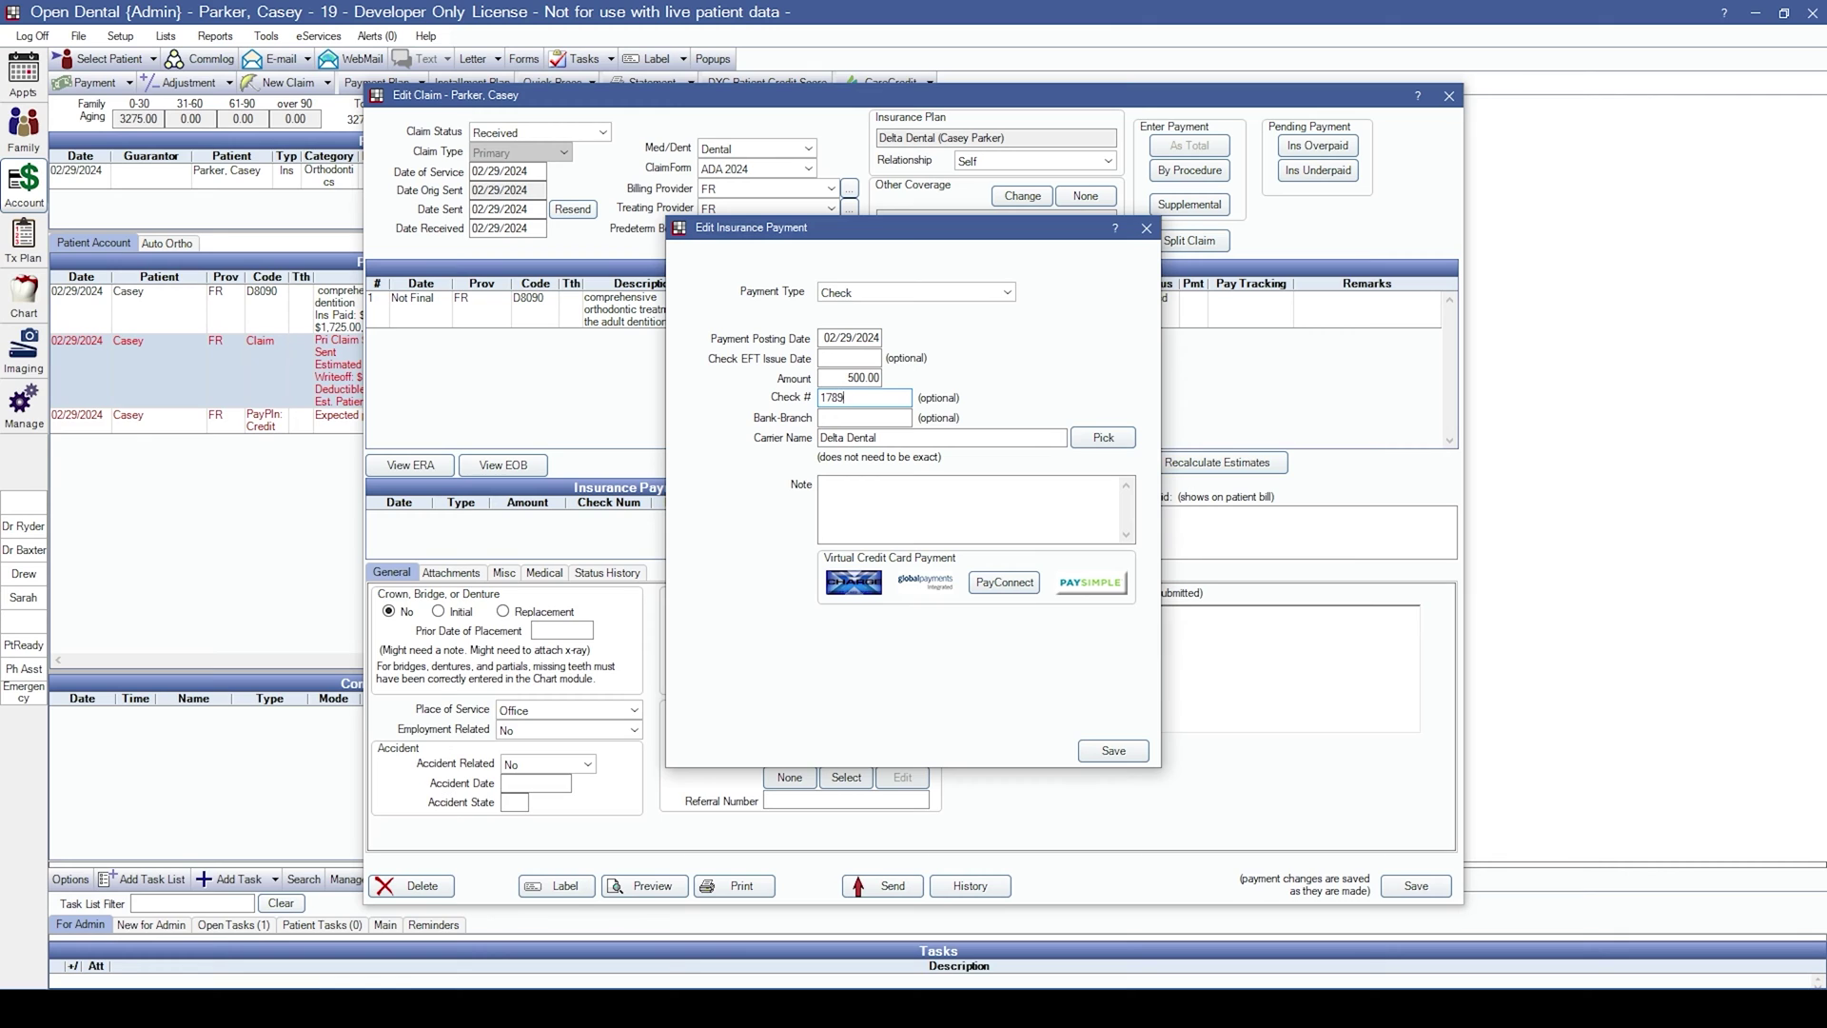
pyautogui.click(1127, 754)
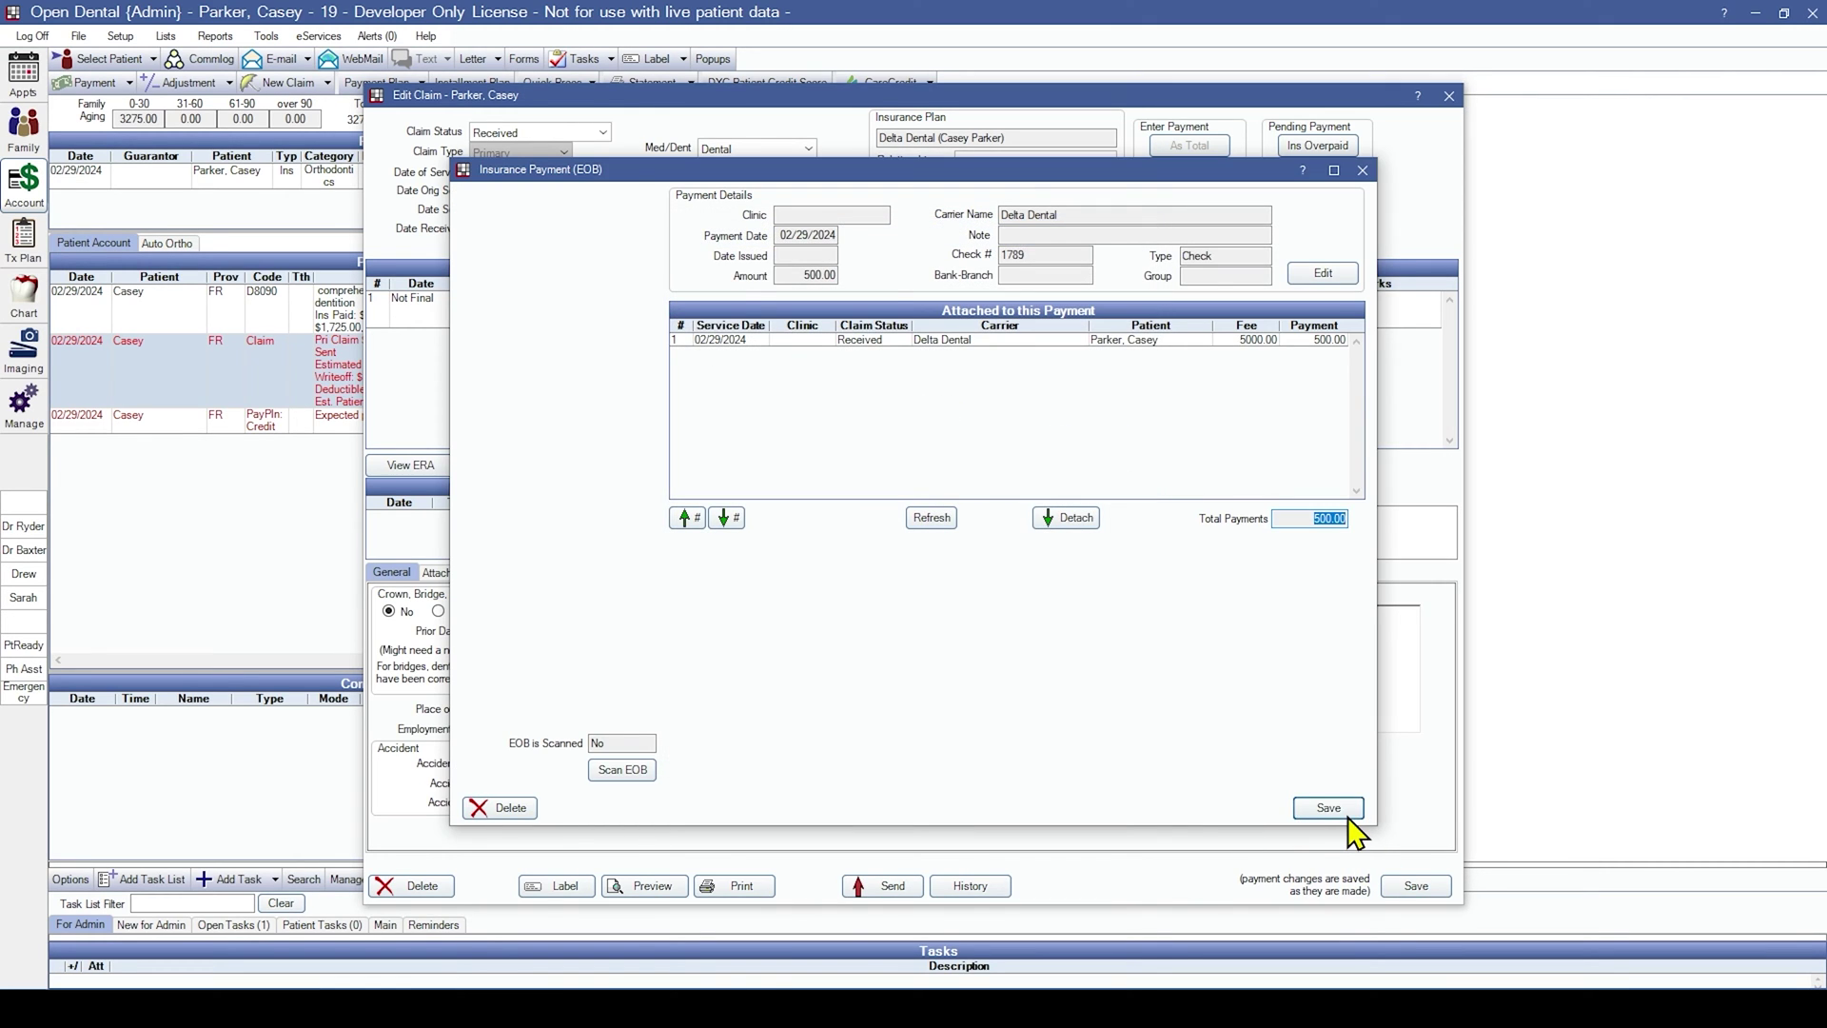
pyautogui.click(1351, 817)
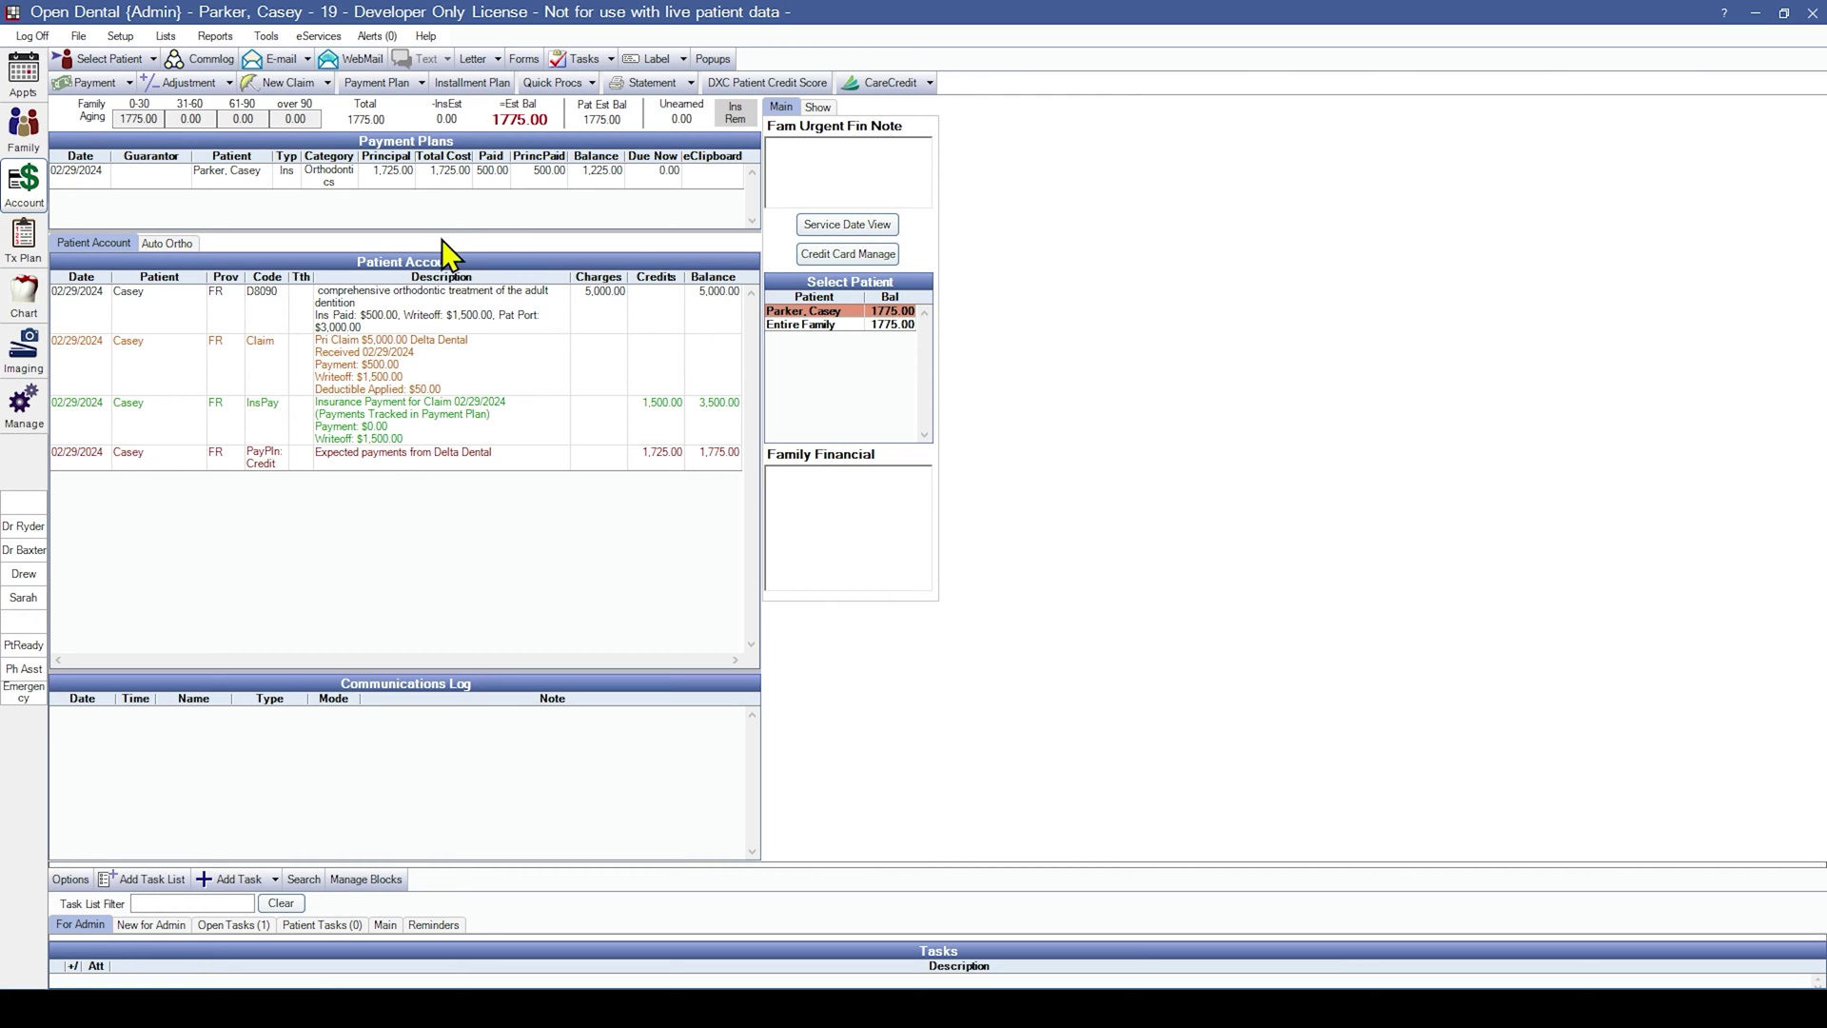
pyautogui.click(513, 188)
pyautogui.click(392, 378)
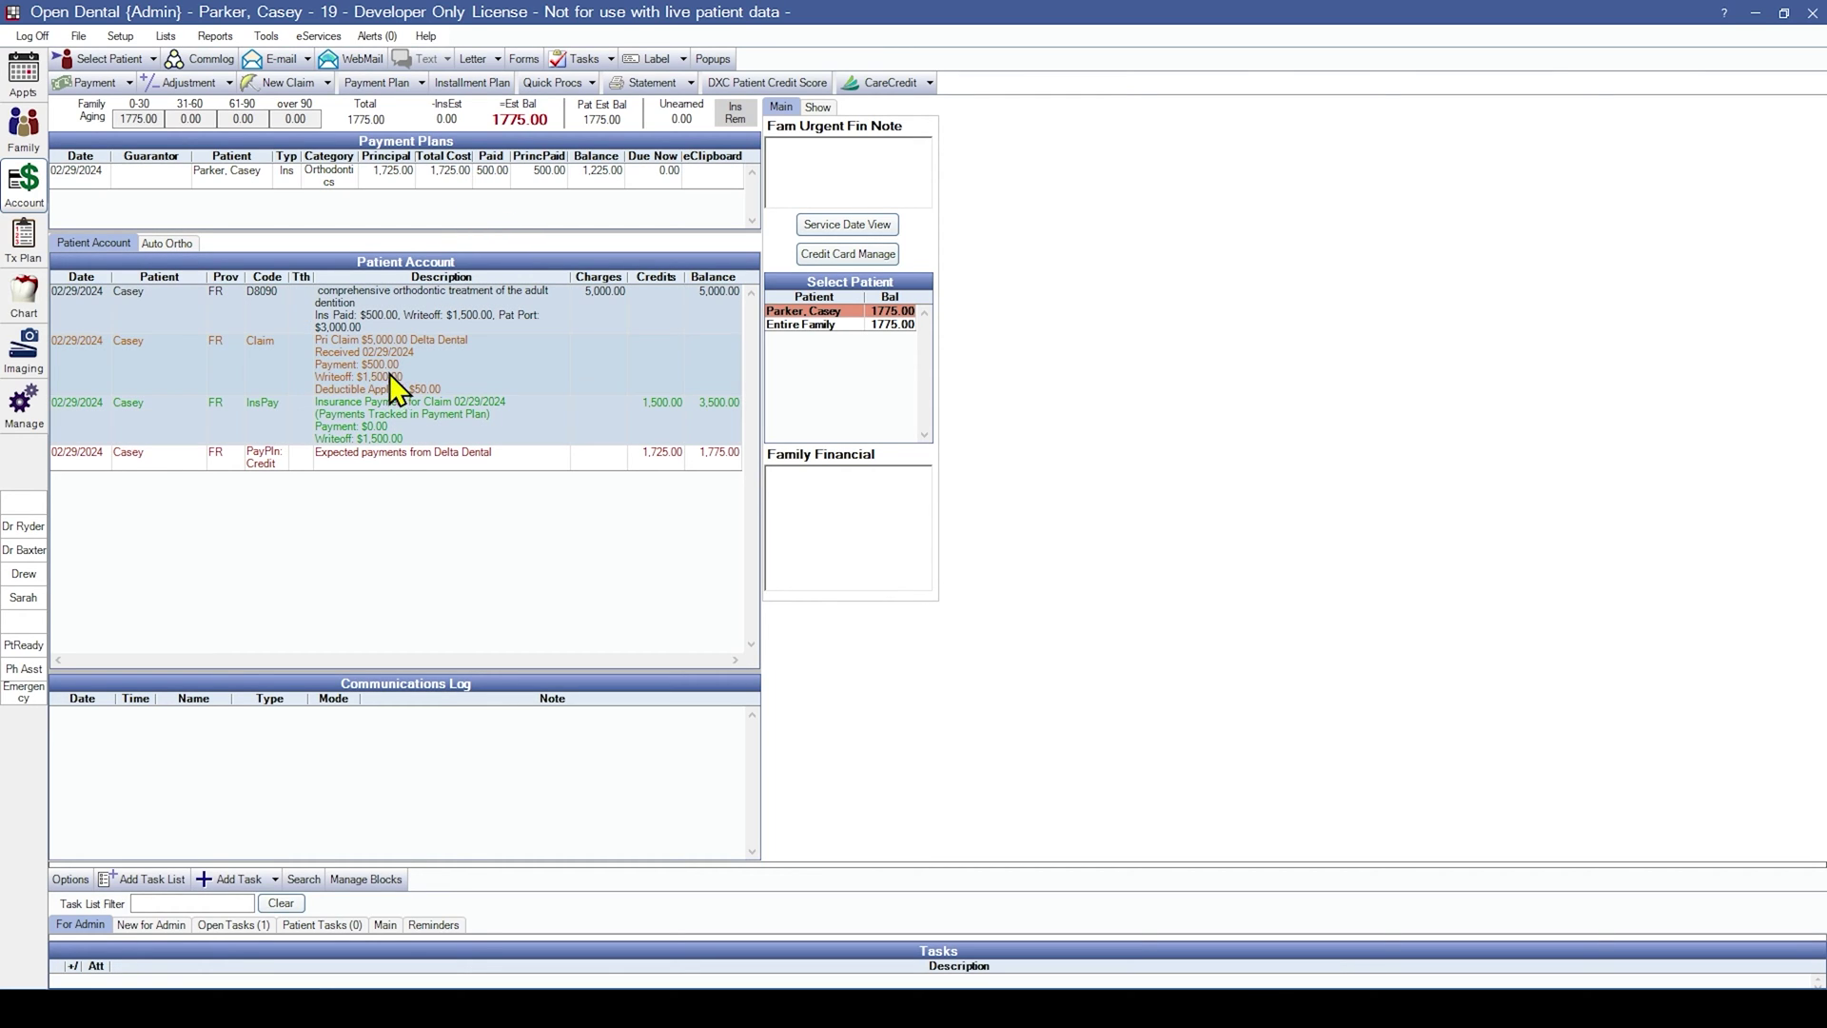
pyautogui.click(484, 185)
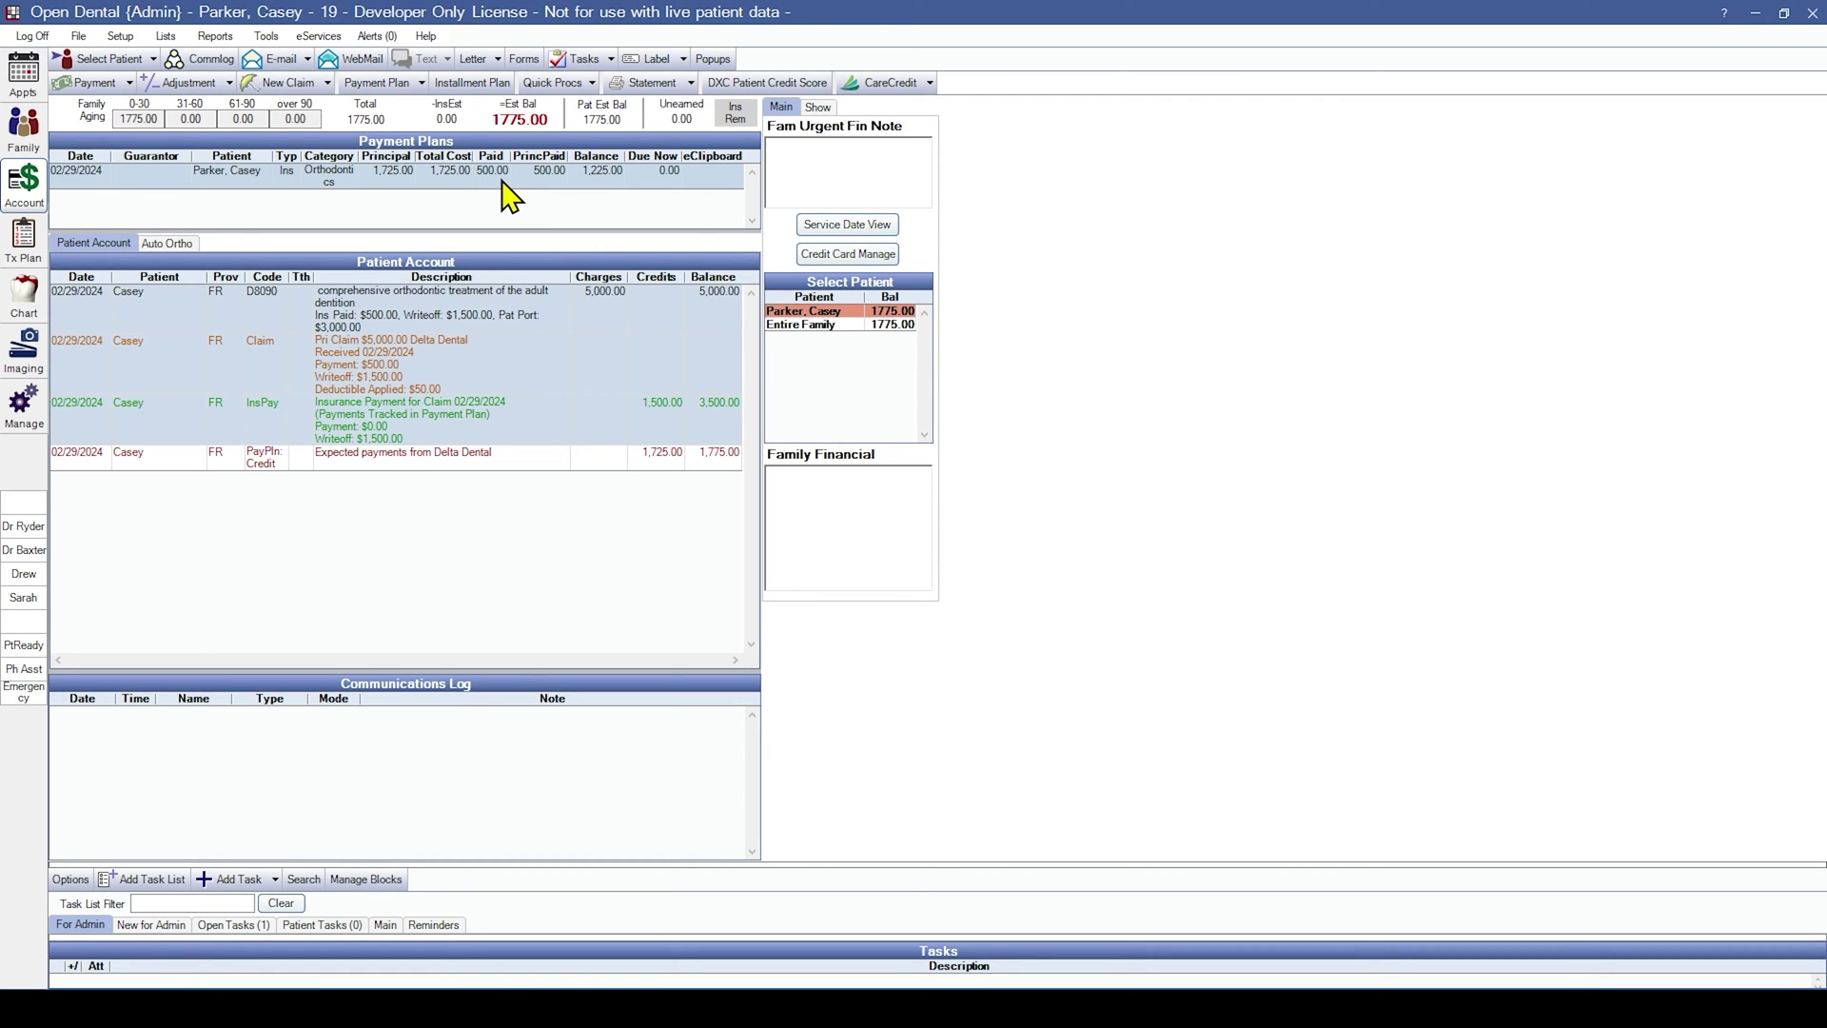
pyautogui.doubleClick(502, 181)
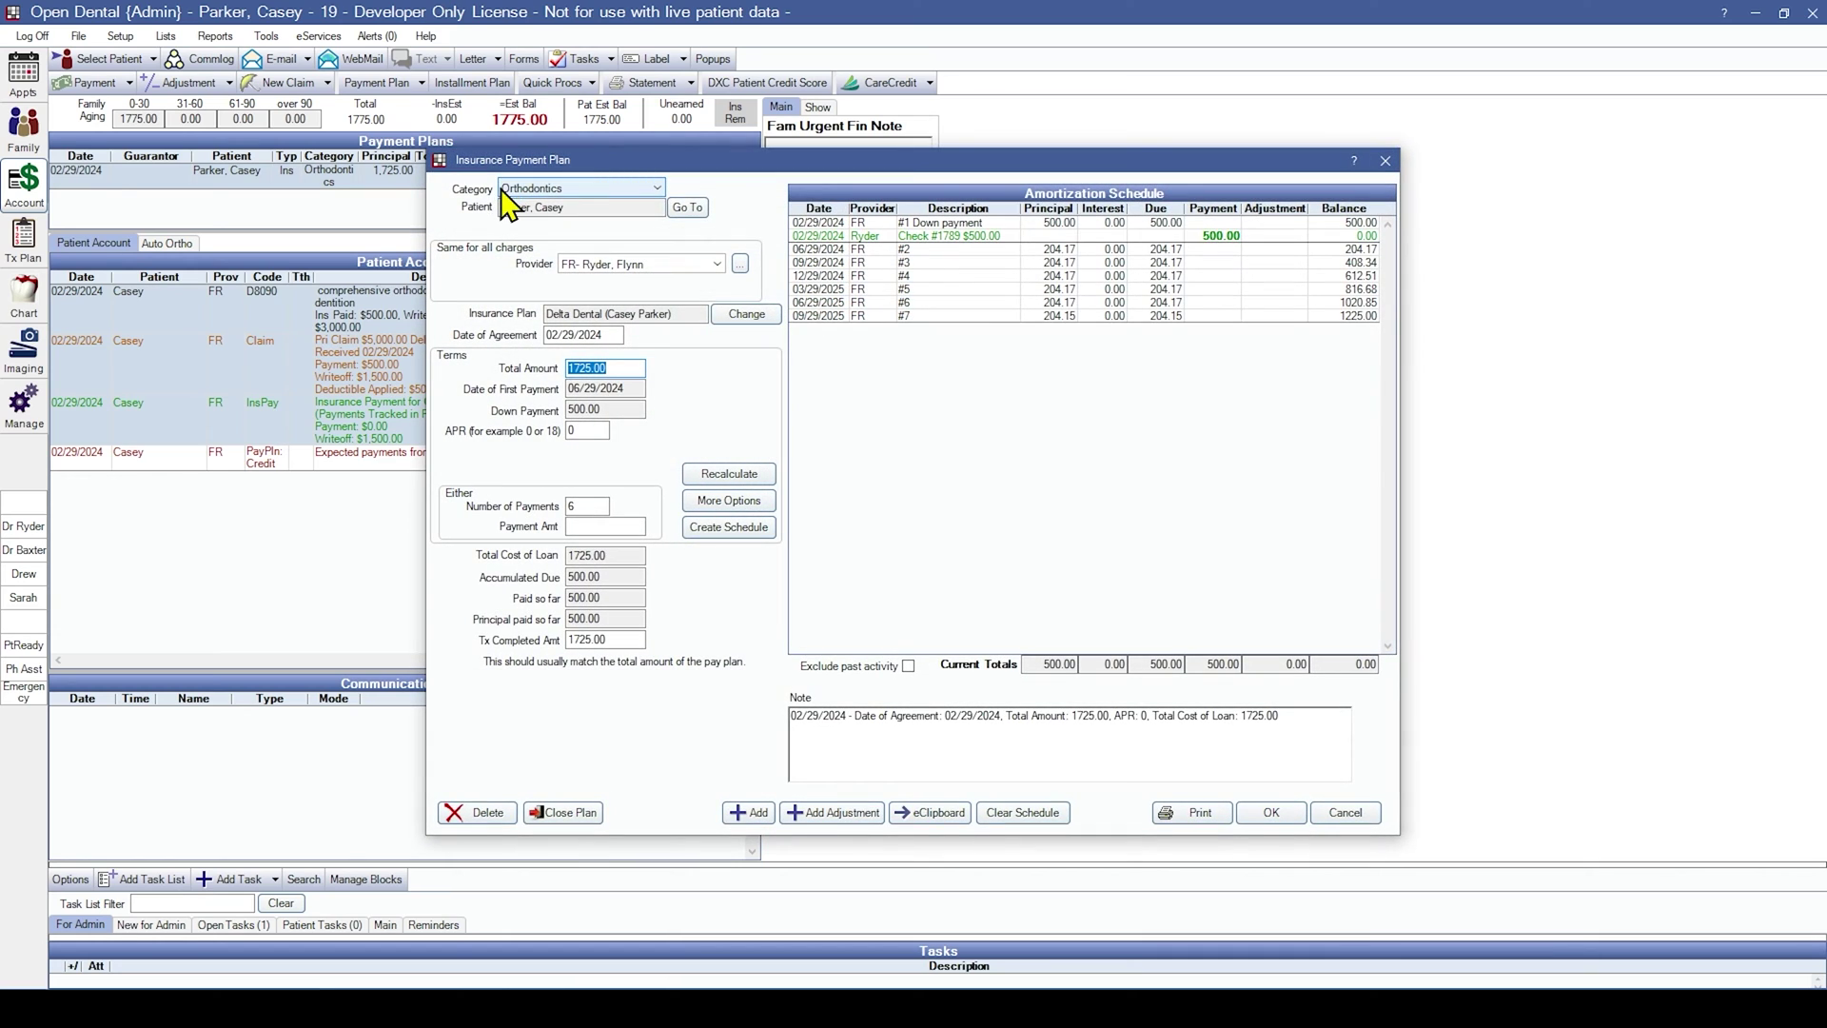
pyautogui.click(947, 238)
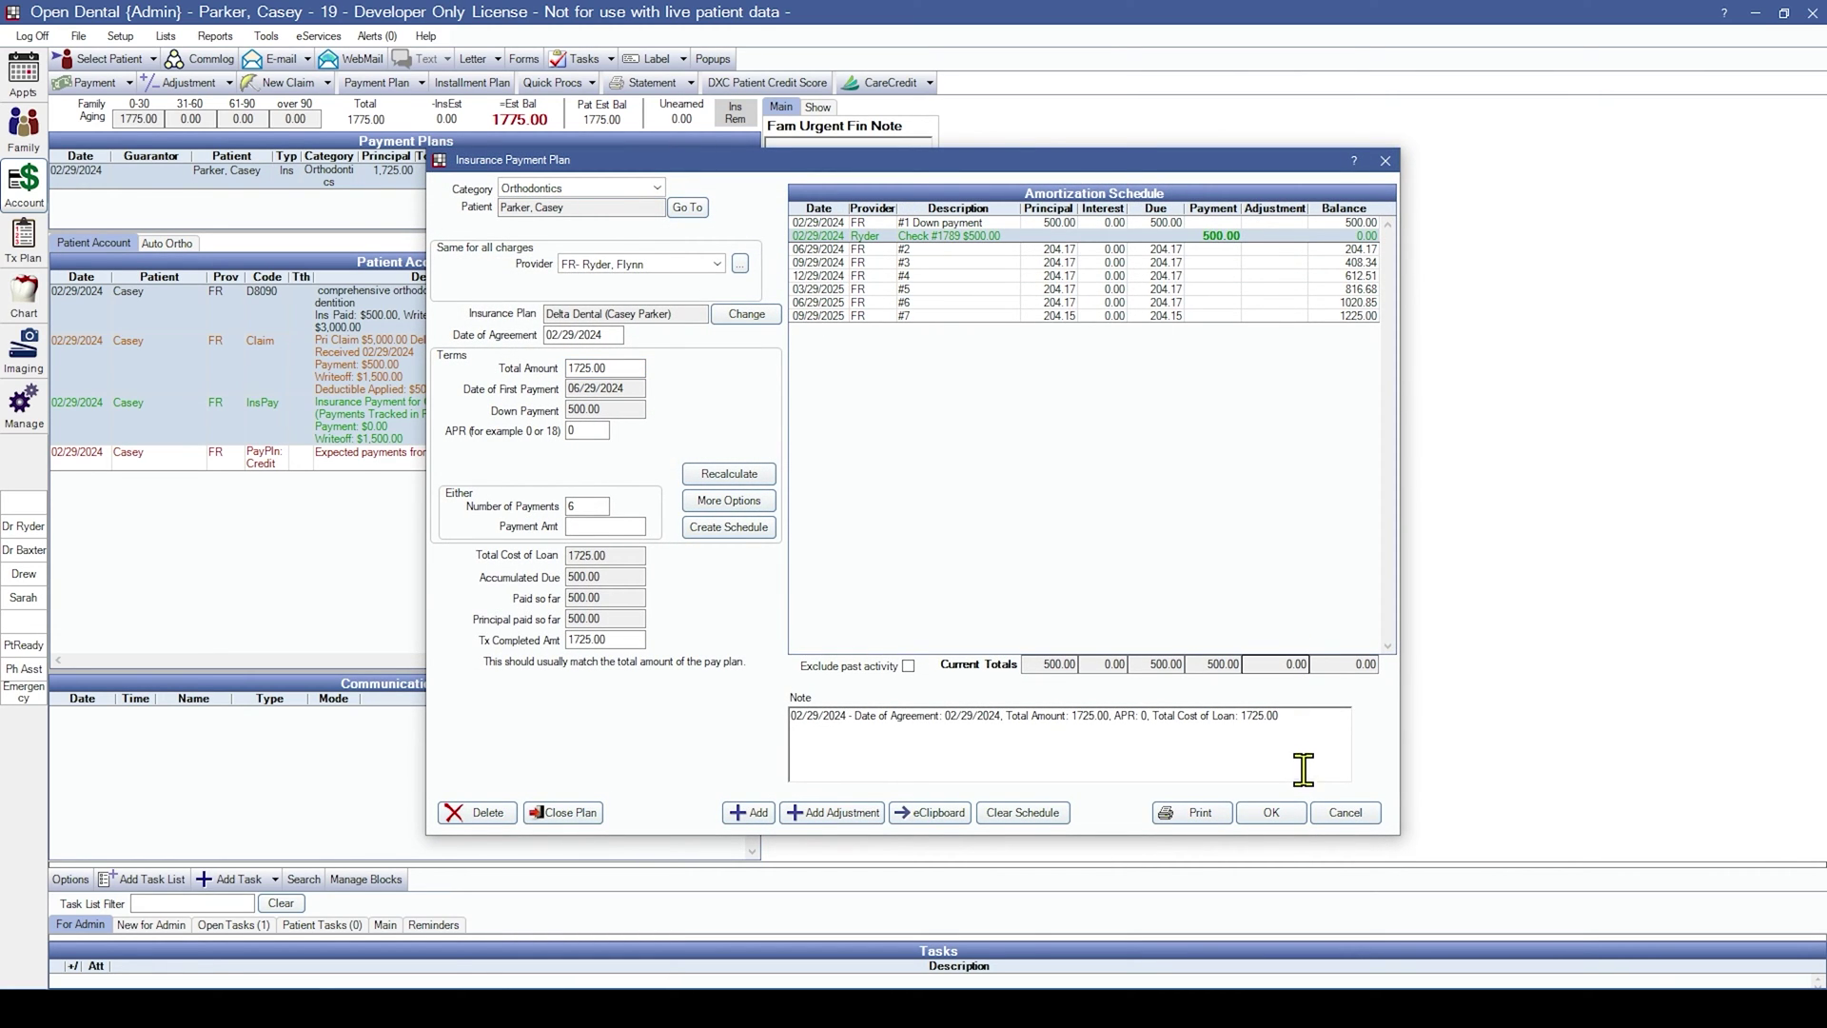
pyautogui.click(1272, 812)
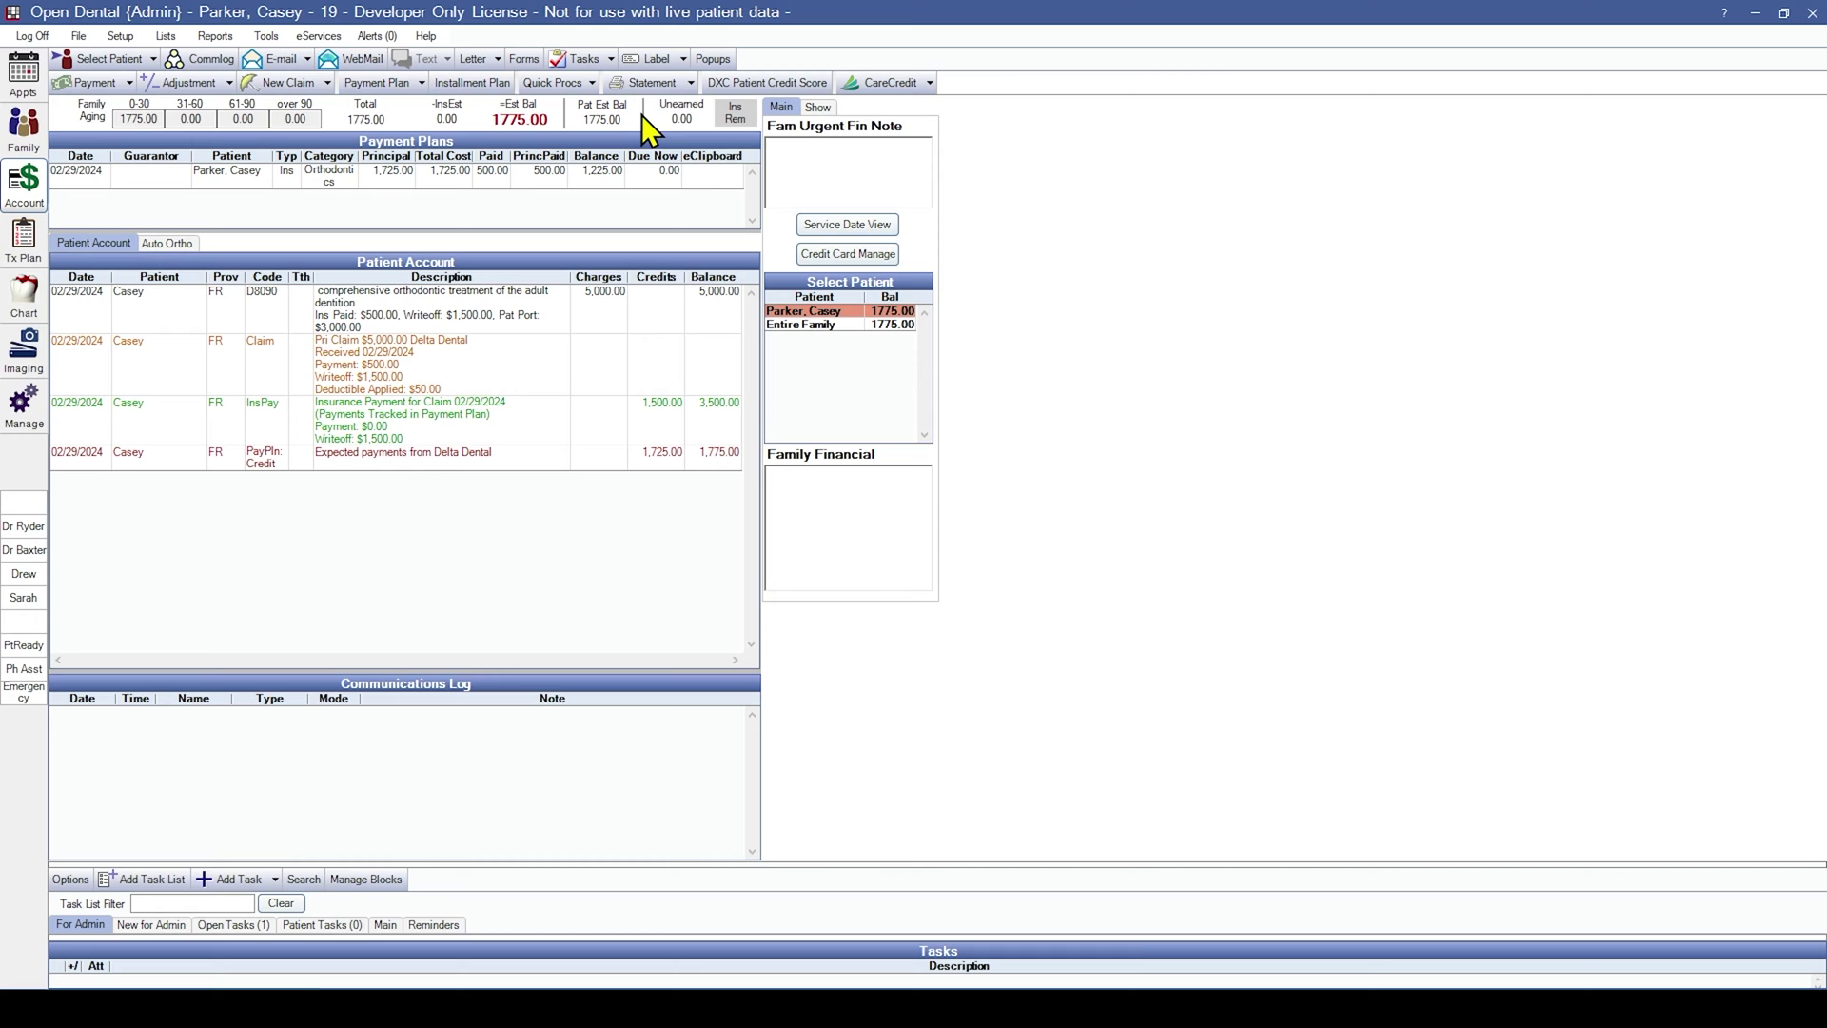
pyautogui.click(504, 174)
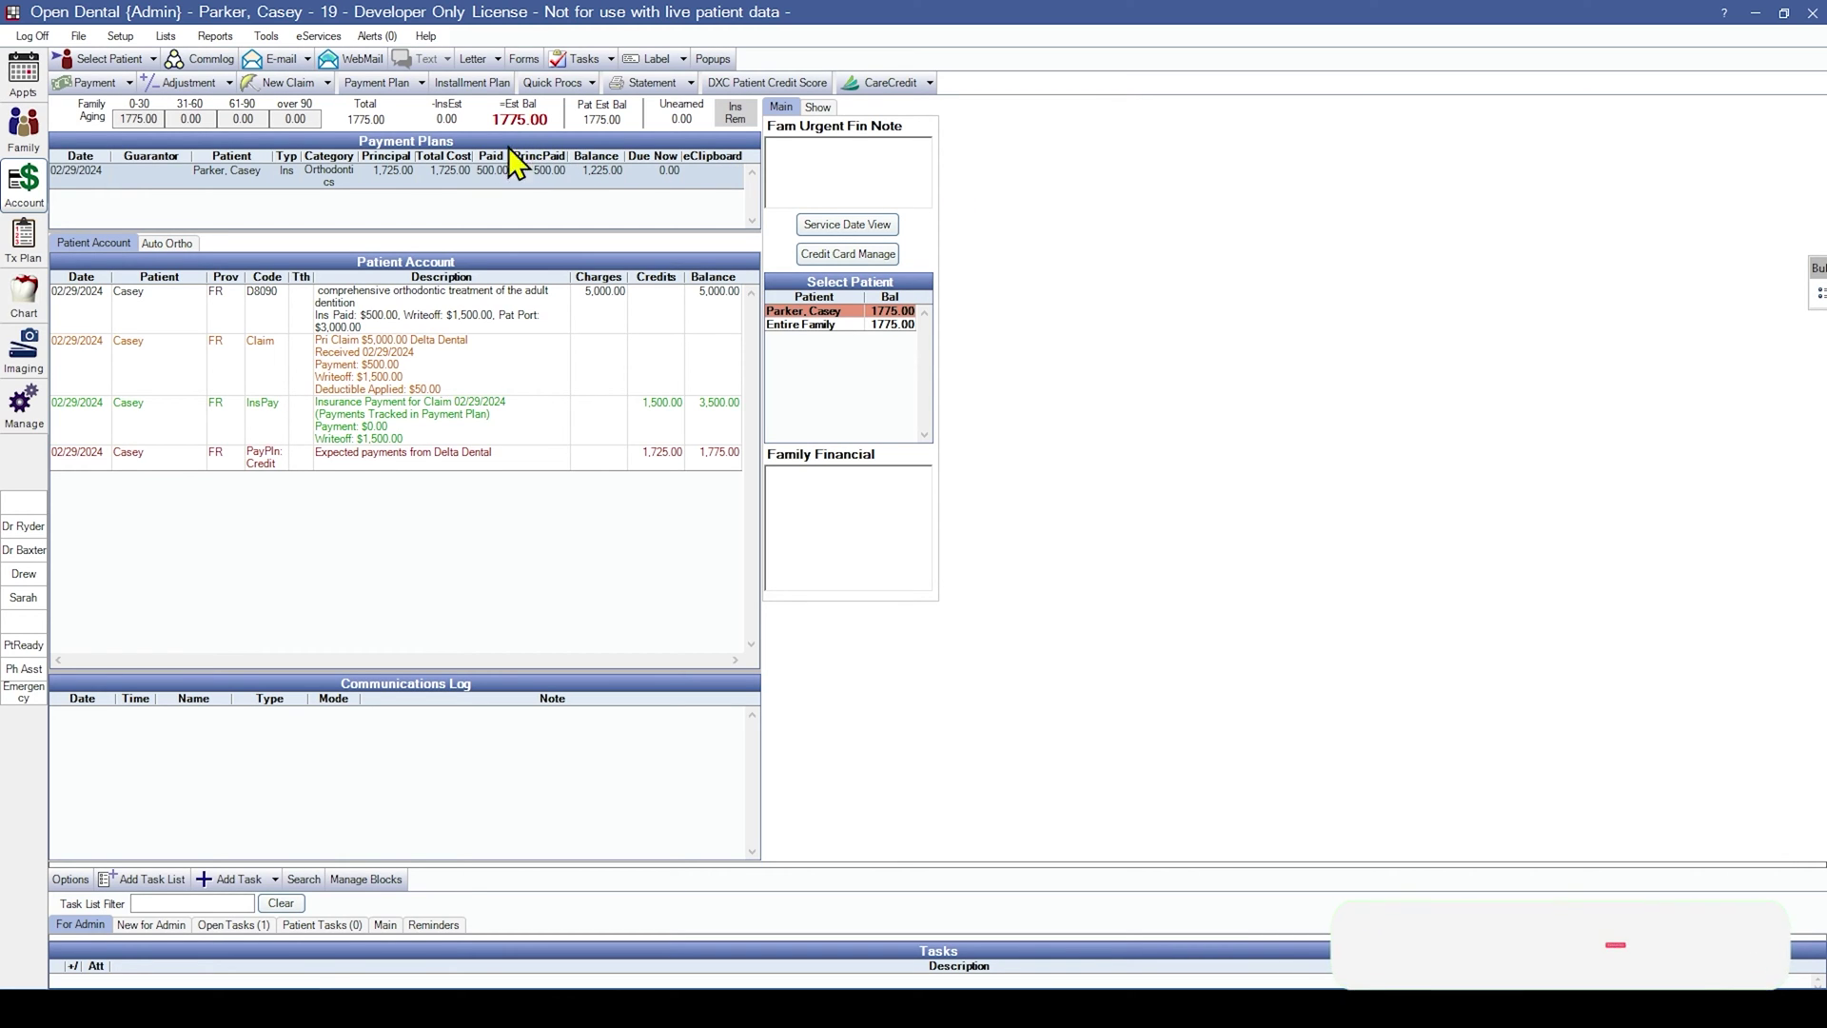
# - Load another patient by patient number and select their 11/04/2023 ortho payment plan and claim
pyautogui.click(106, 59)
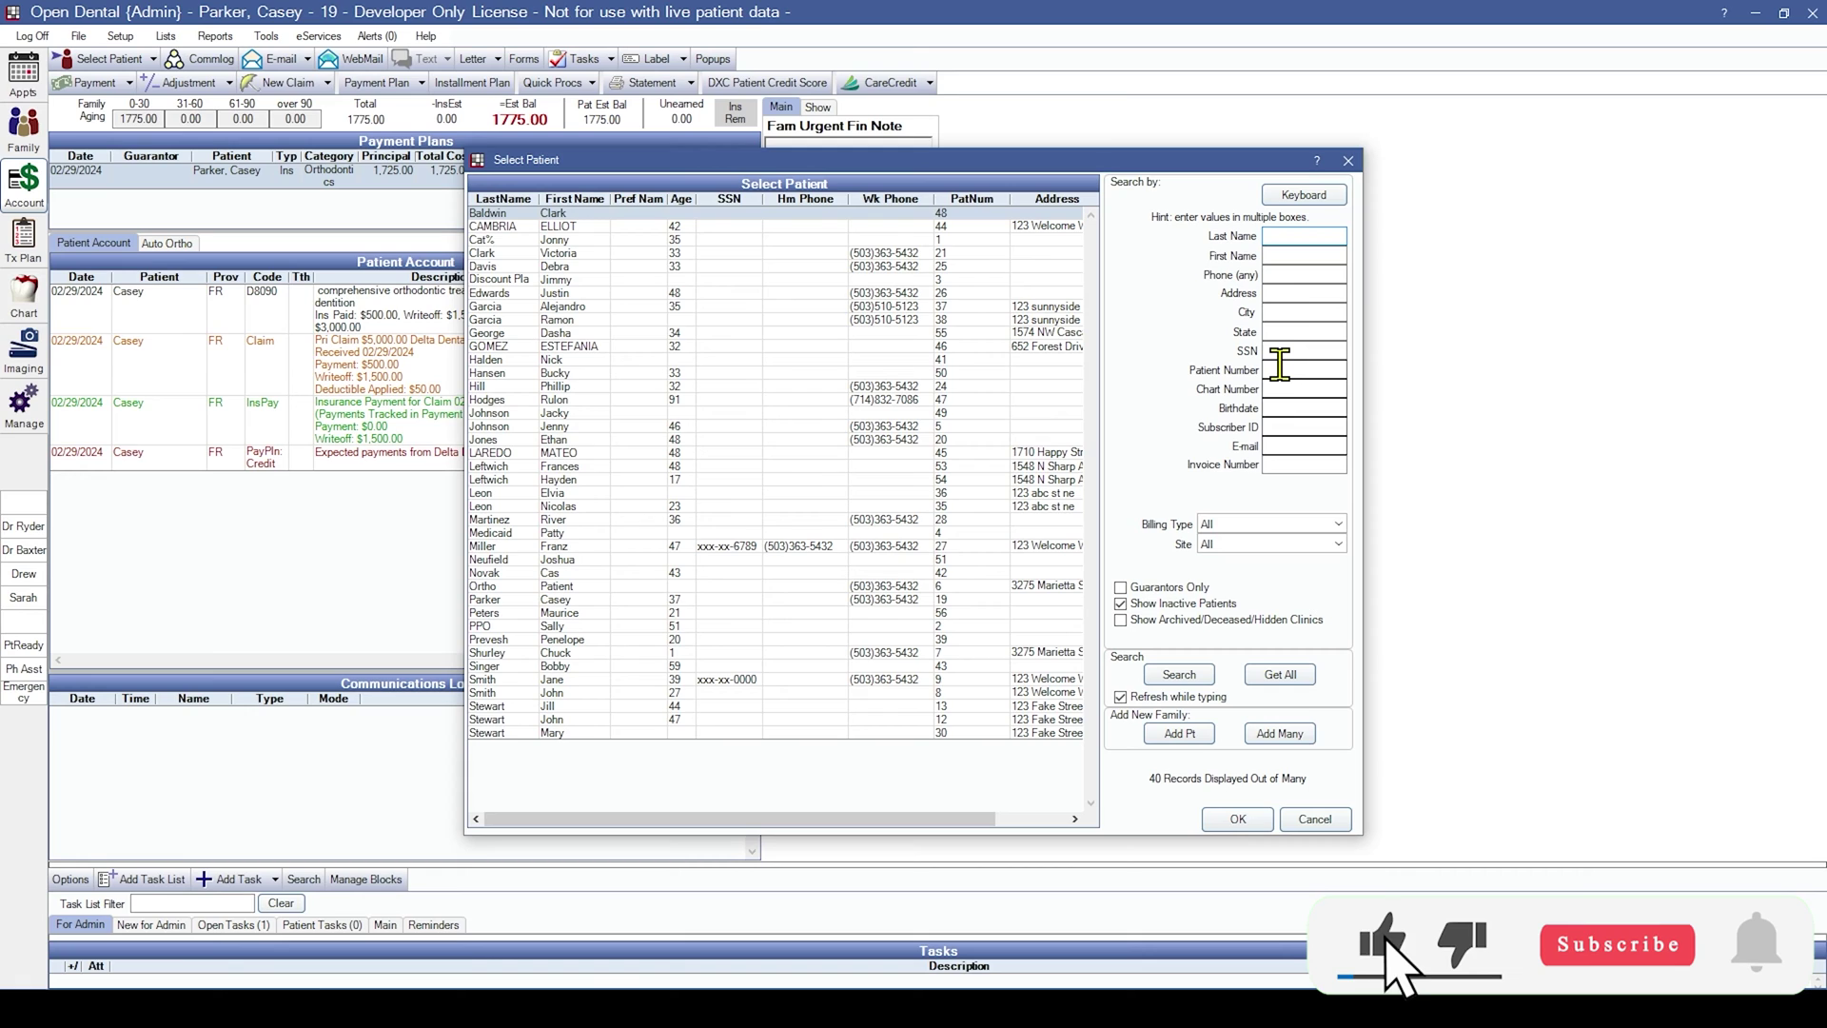
pyautogui.write('54')
pyautogui.press('Return')
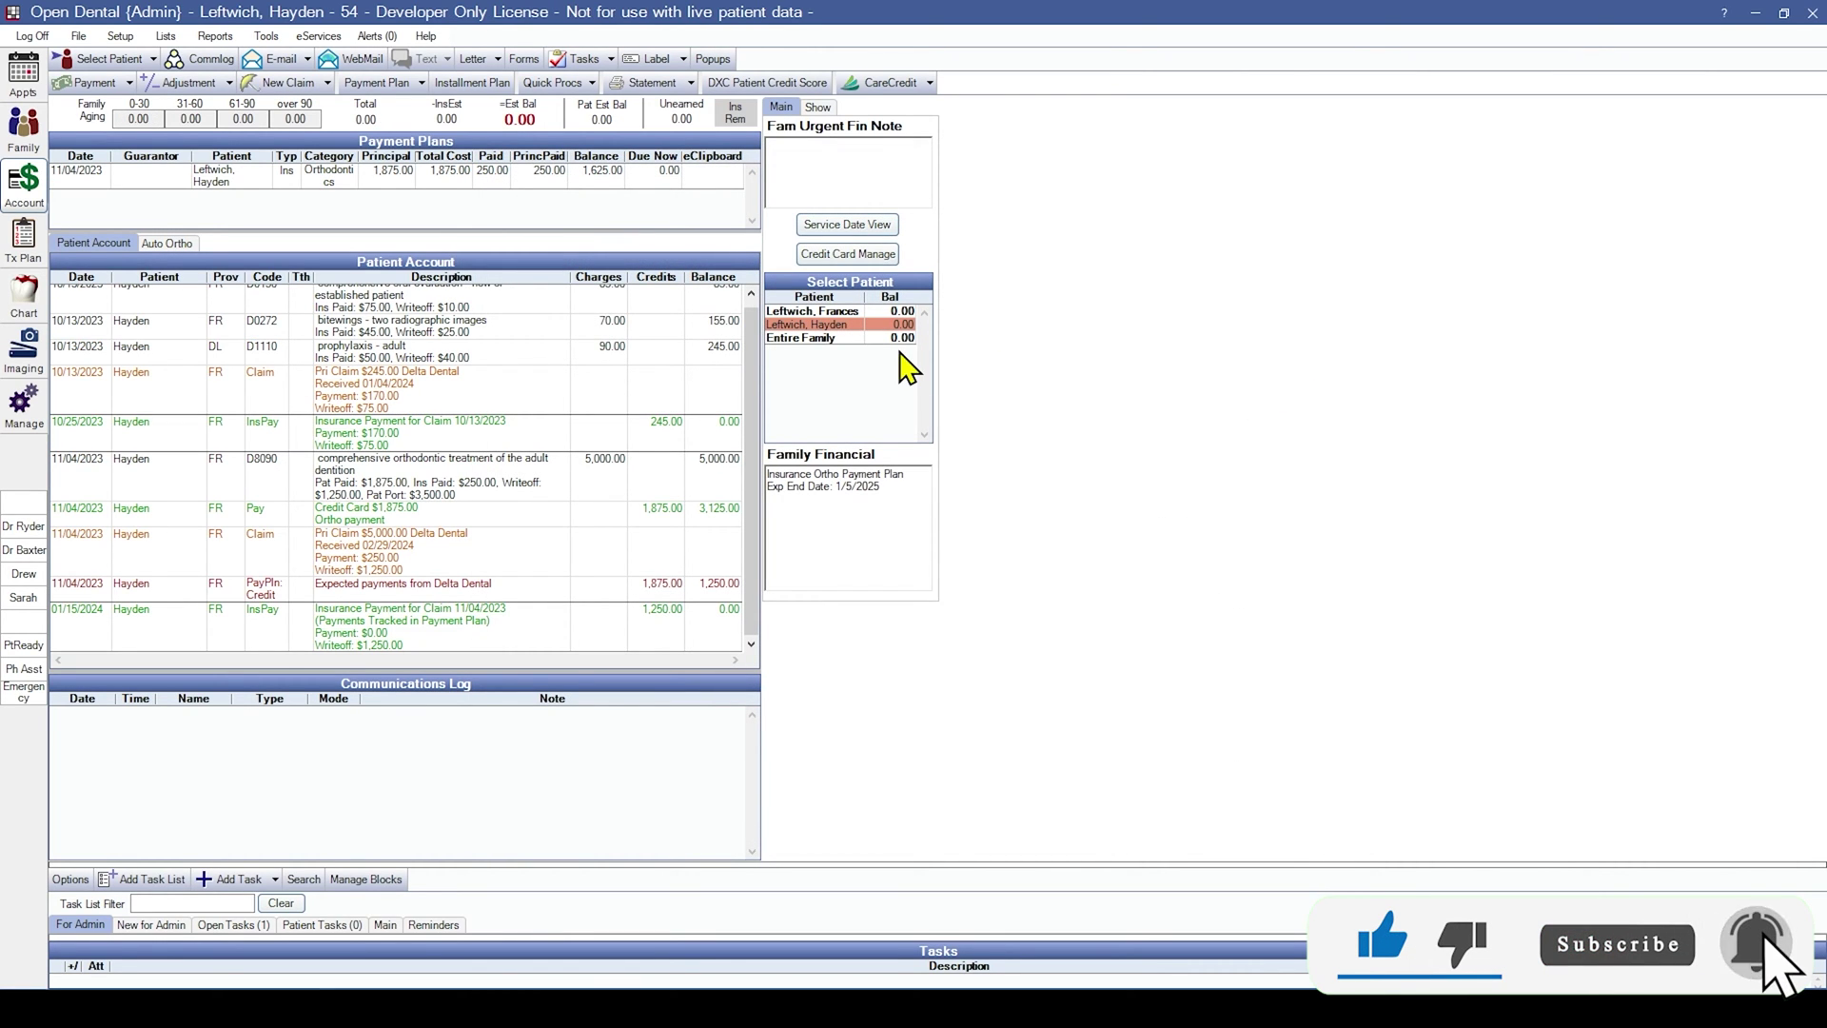
pyautogui.click(382, 180)
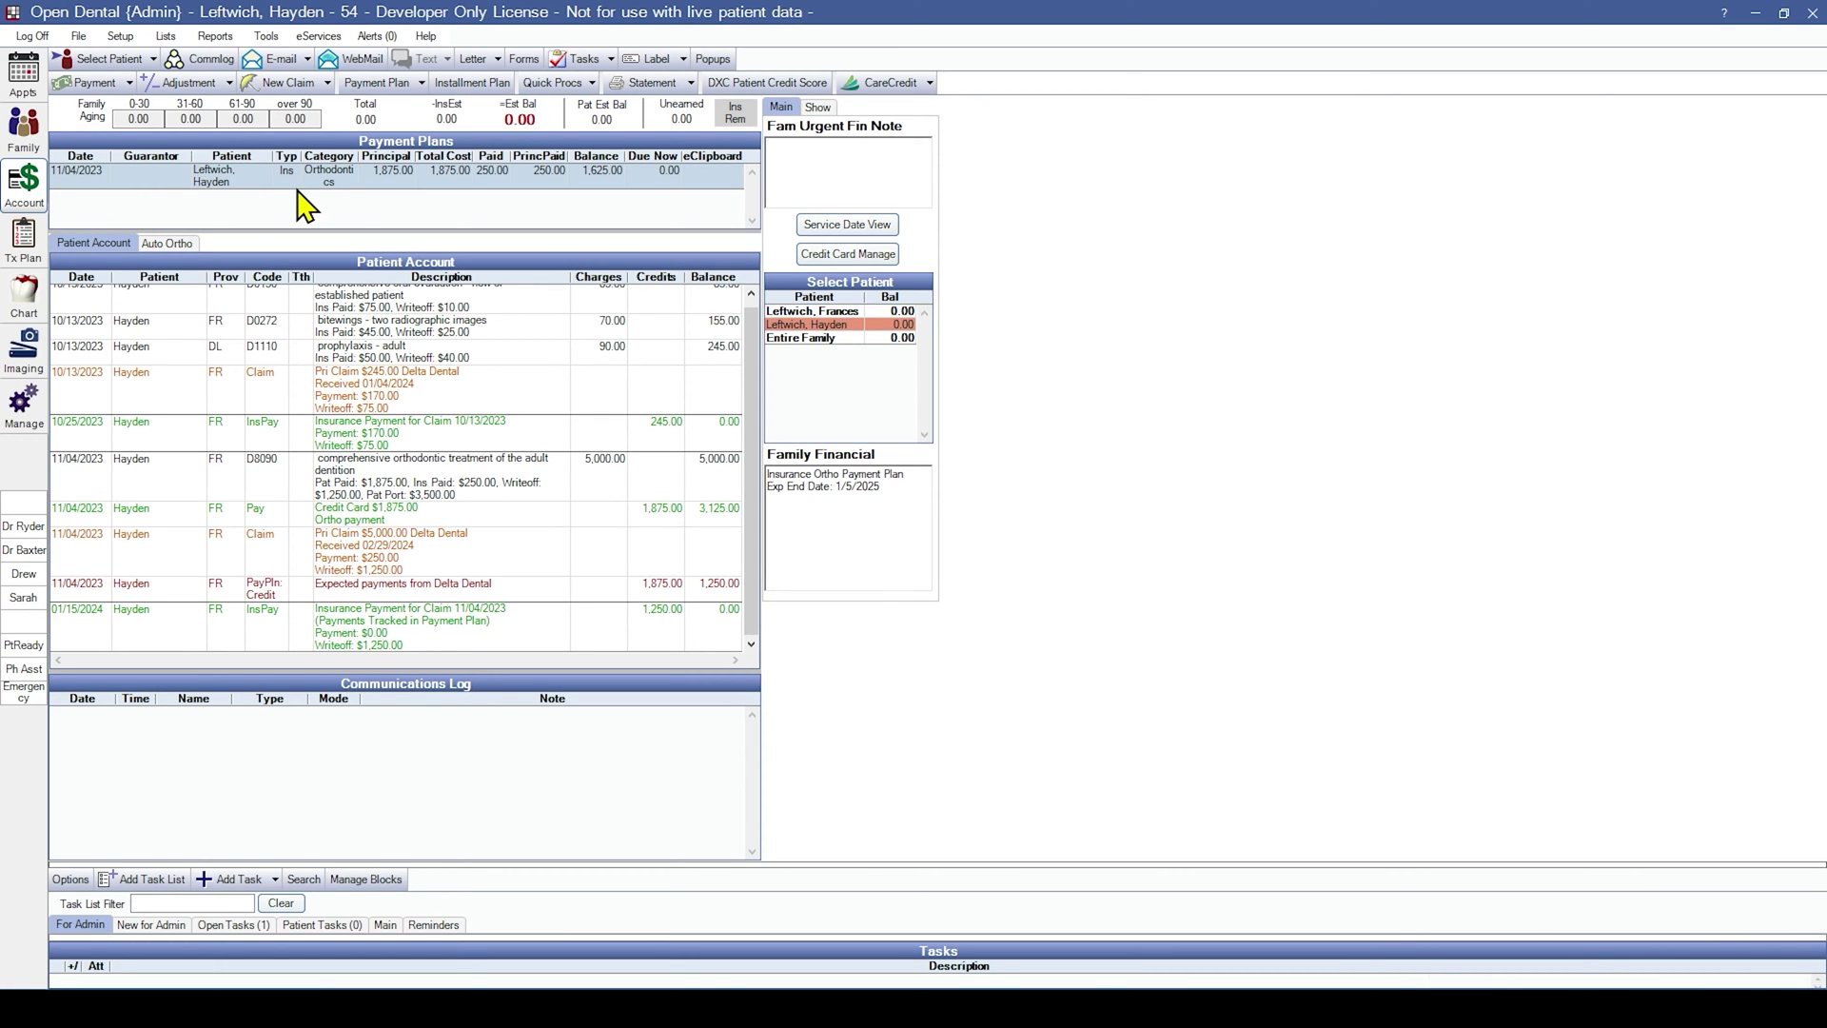
pyautogui.click(460, 548)
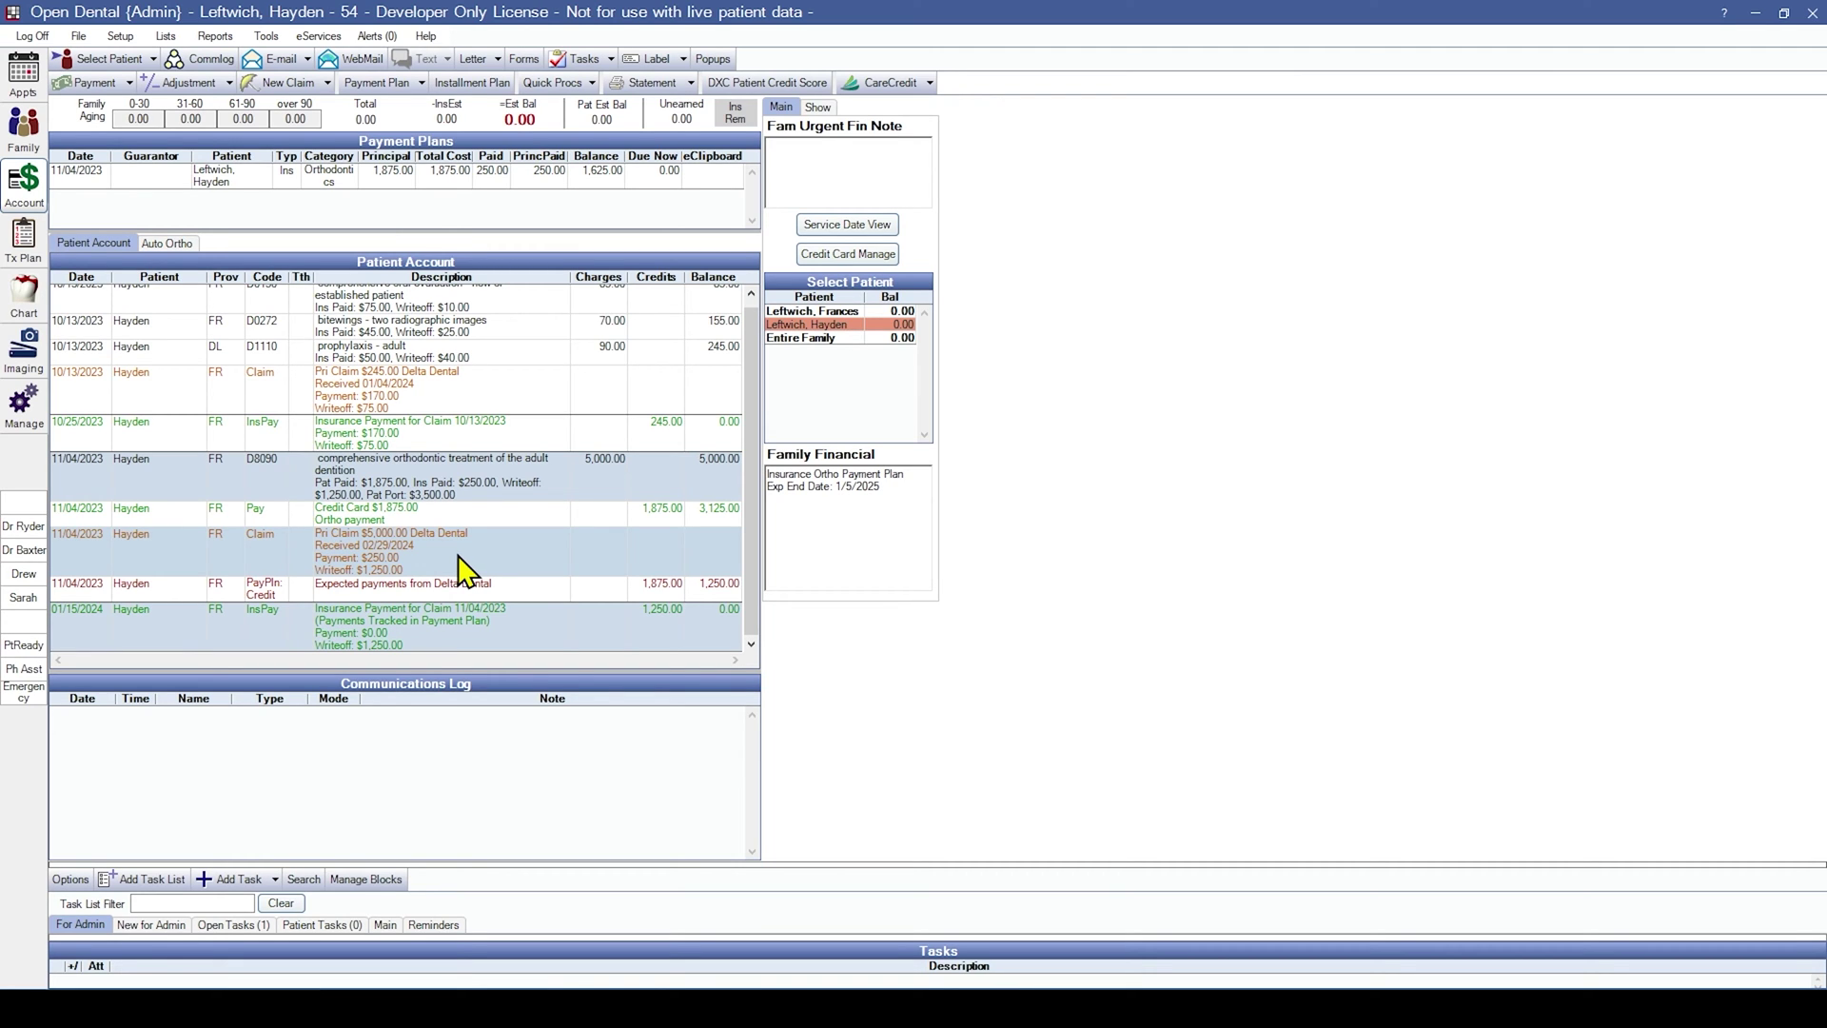
# - Enter a 300.00 supplemental insurance payment on the ortho claim's procedure
pyautogui.doubleClick(454, 548)
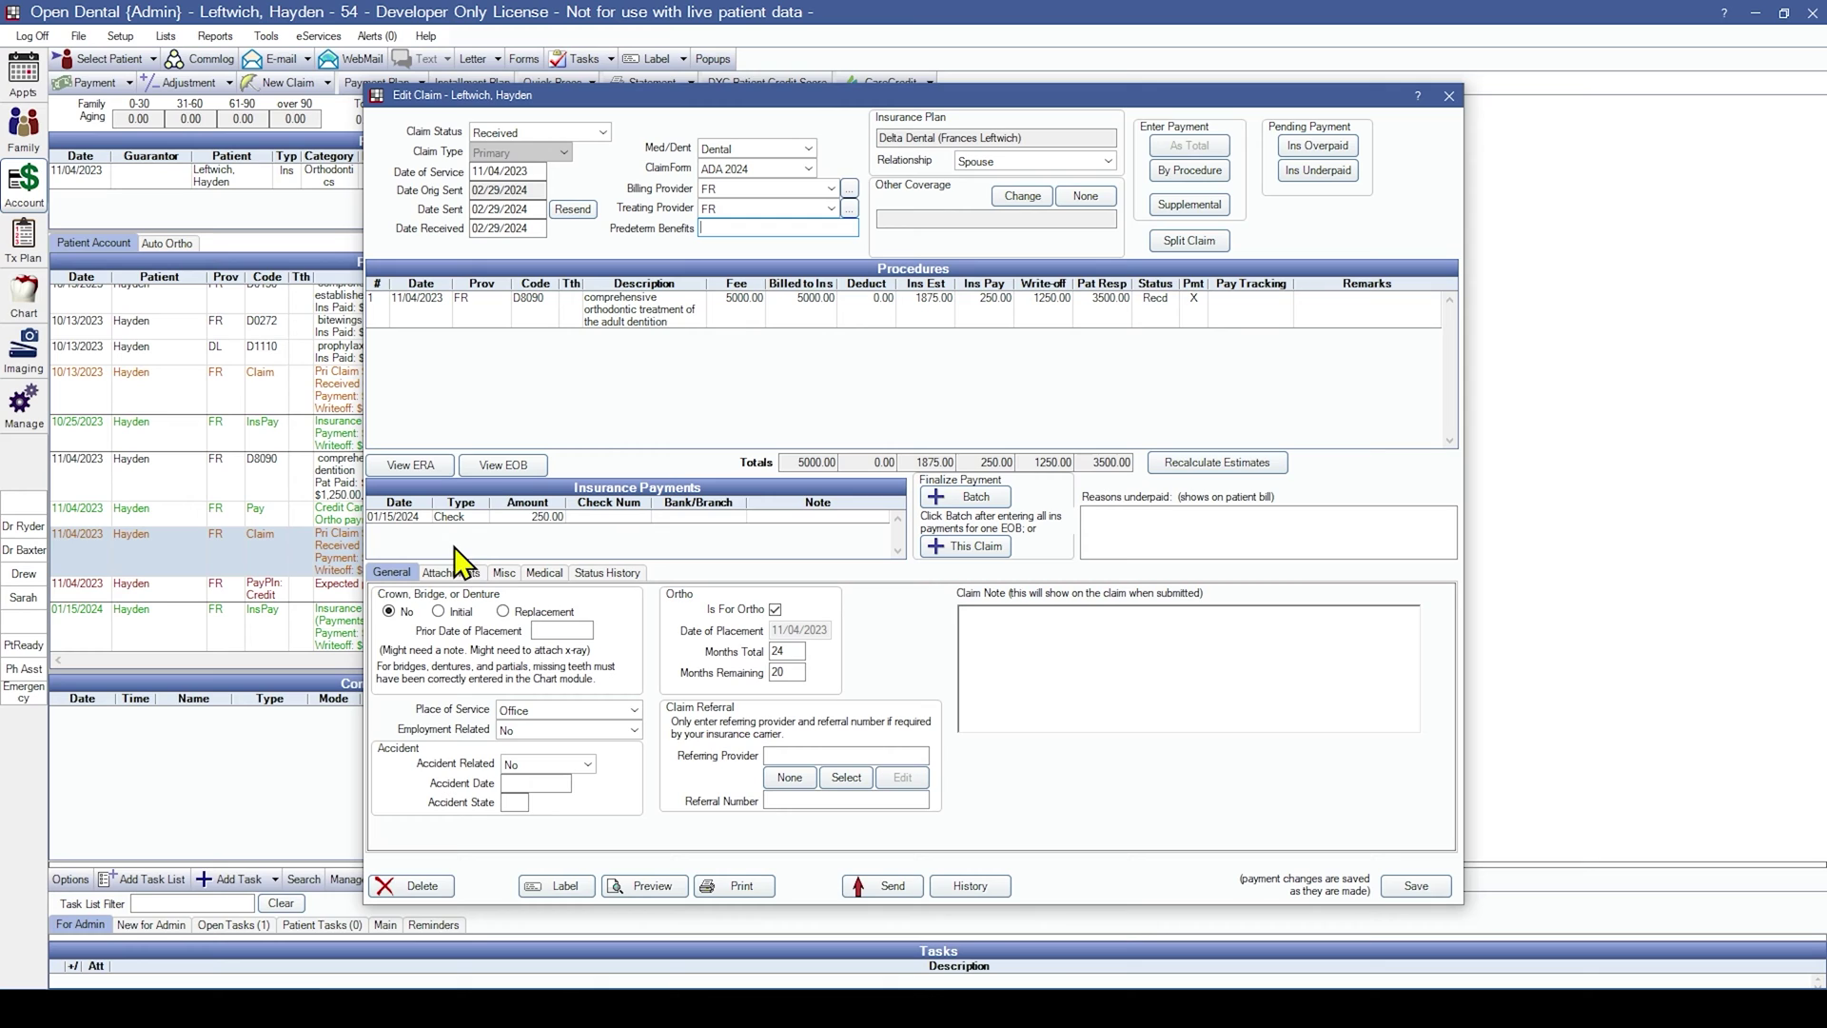
pyautogui.click(1113, 320)
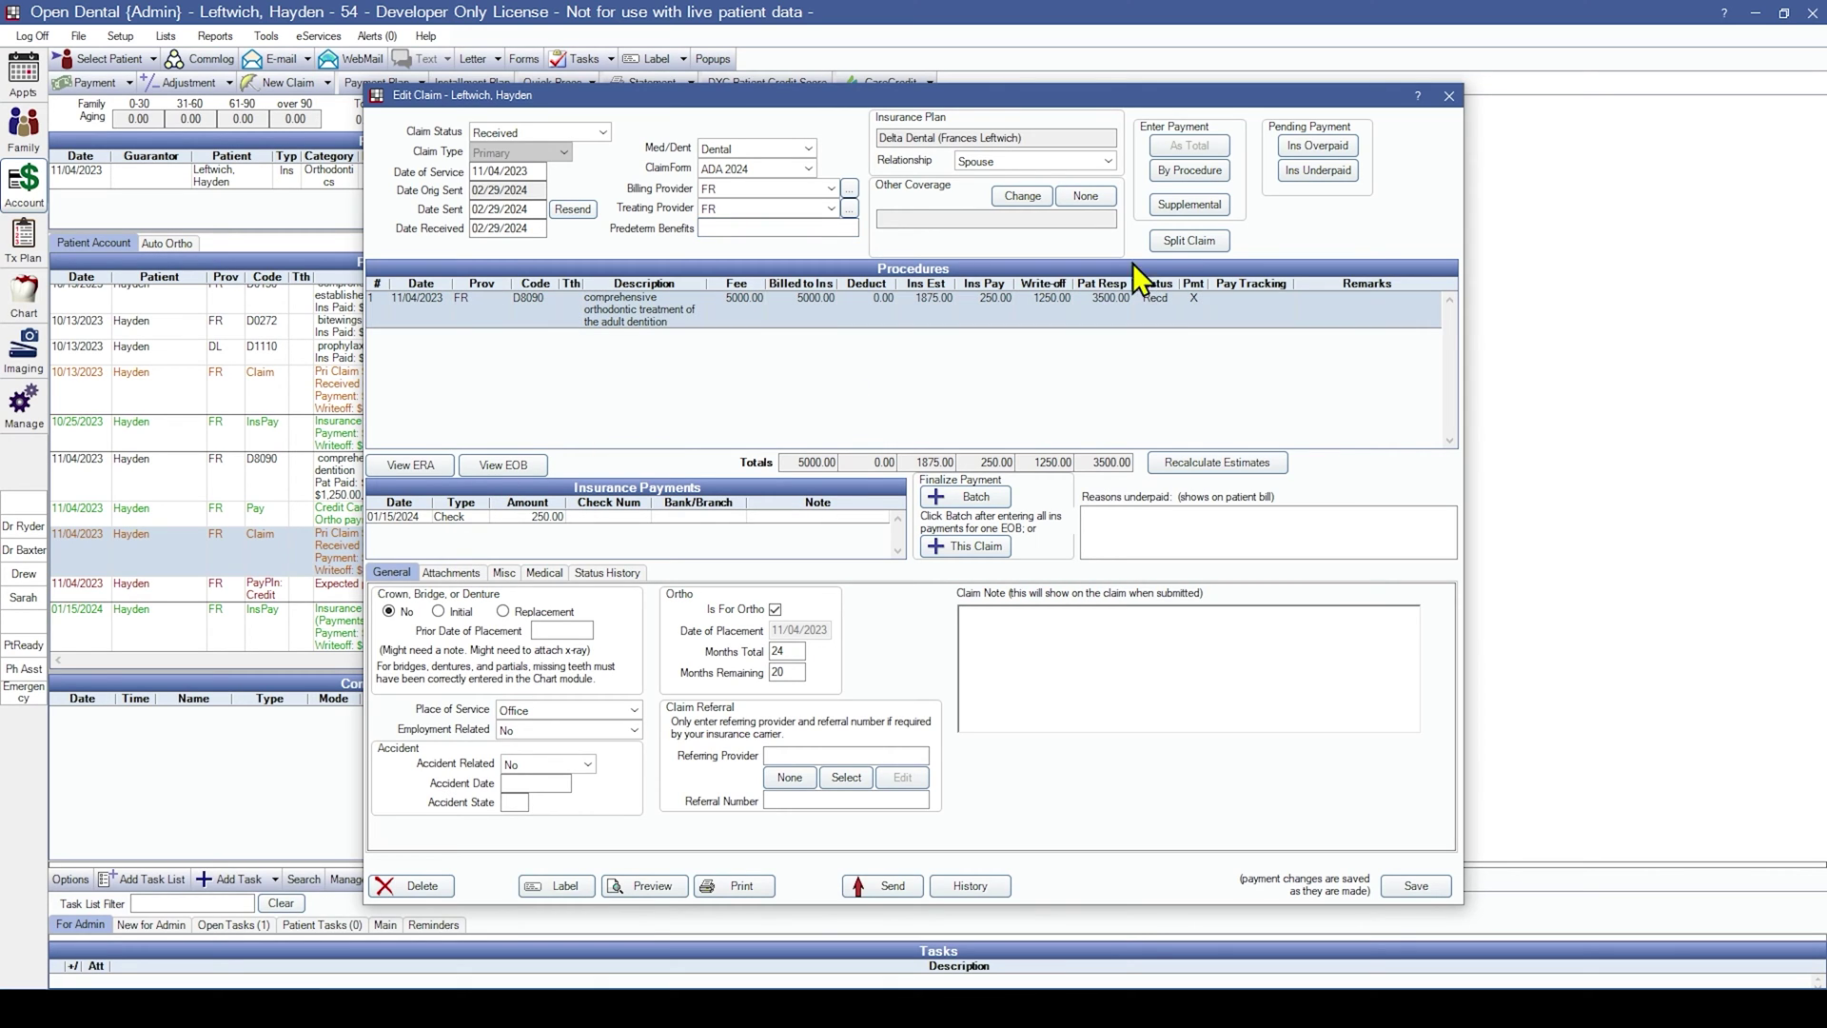
pyautogui.click(1202, 204)
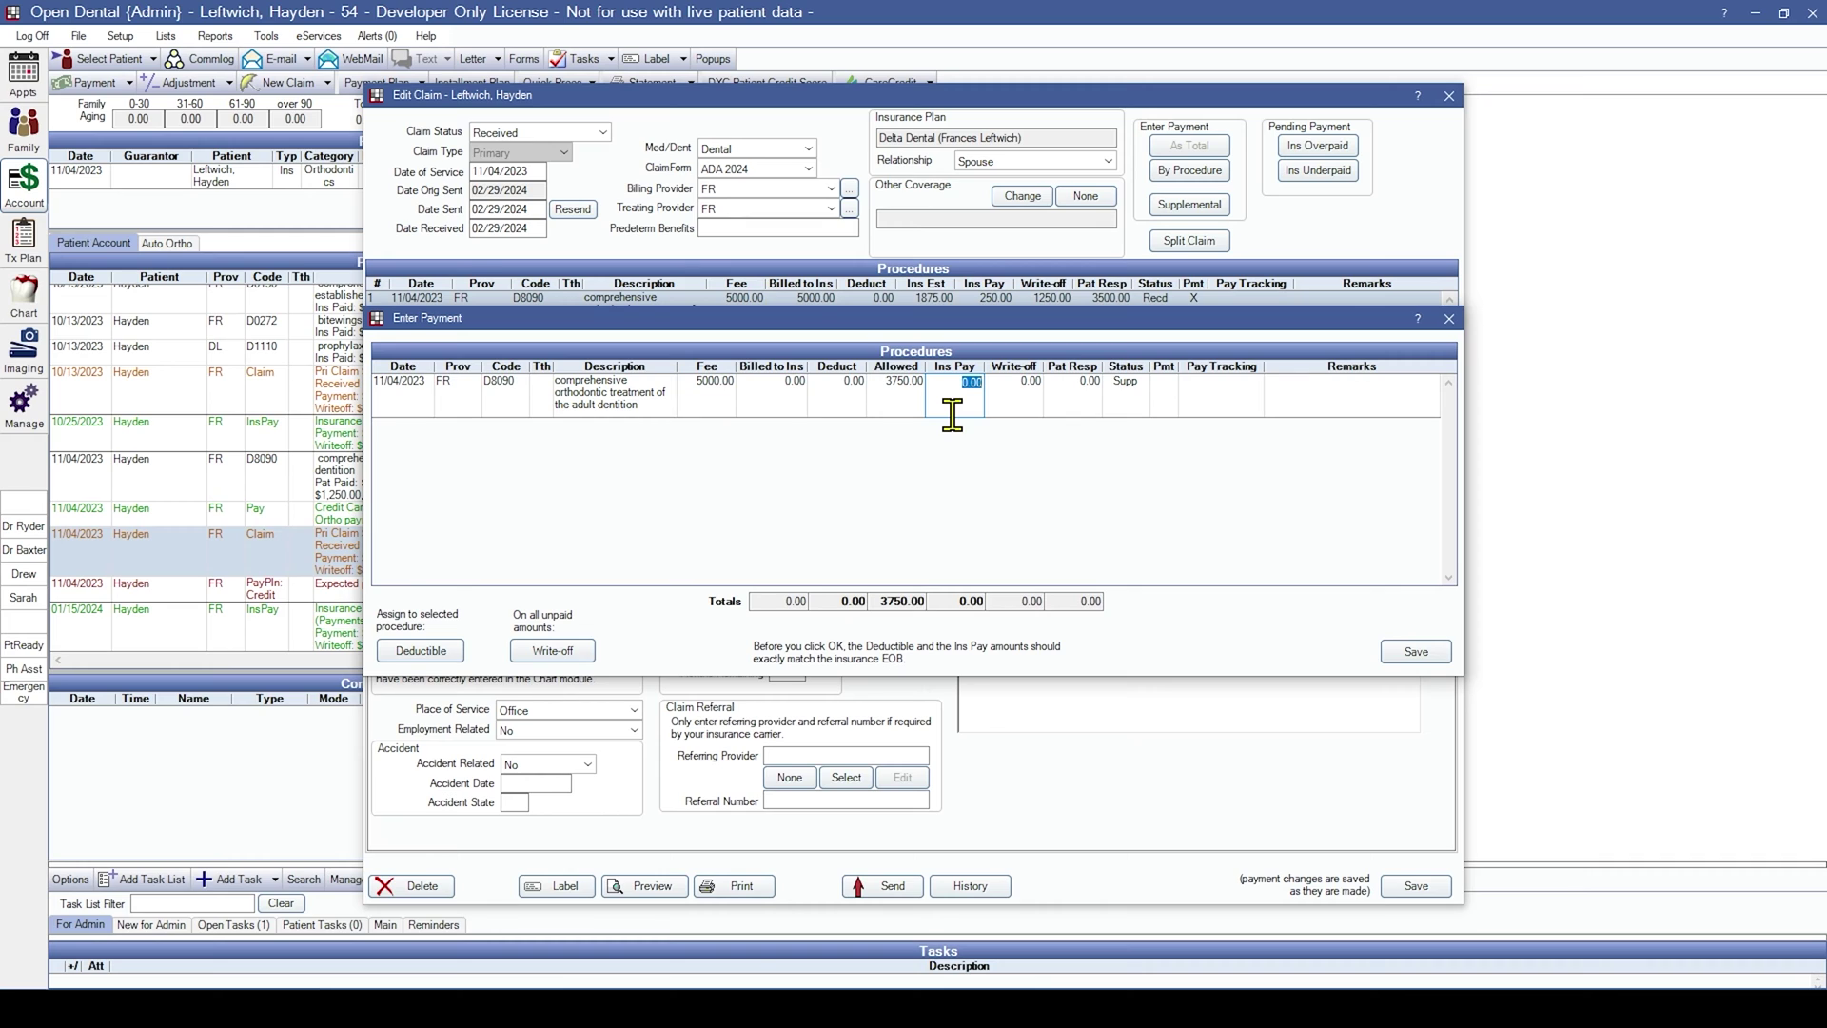
pyautogui.write('300')
pyautogui.click(1416, 651)
# - Create the insurance check for this claim, finish the EOB, and reopen the payment plan
pyautogui.click(956, 547)
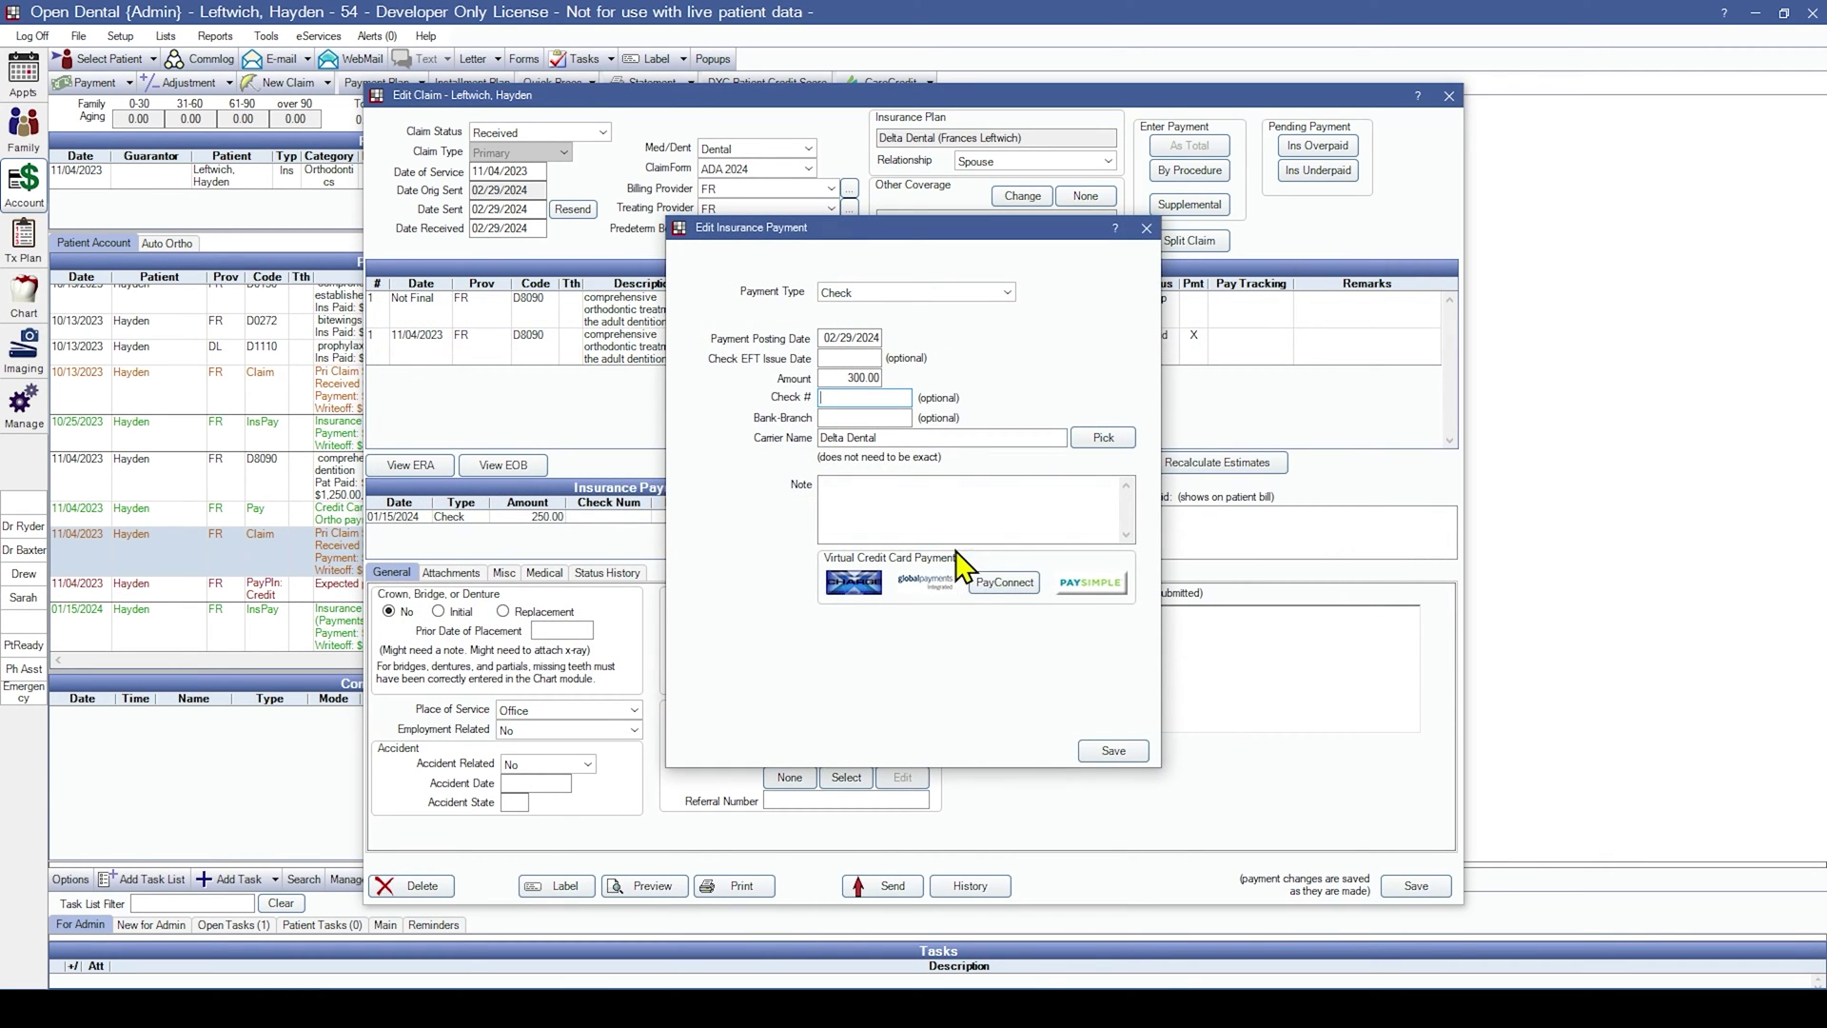
pyautogui.click(1109, 754)
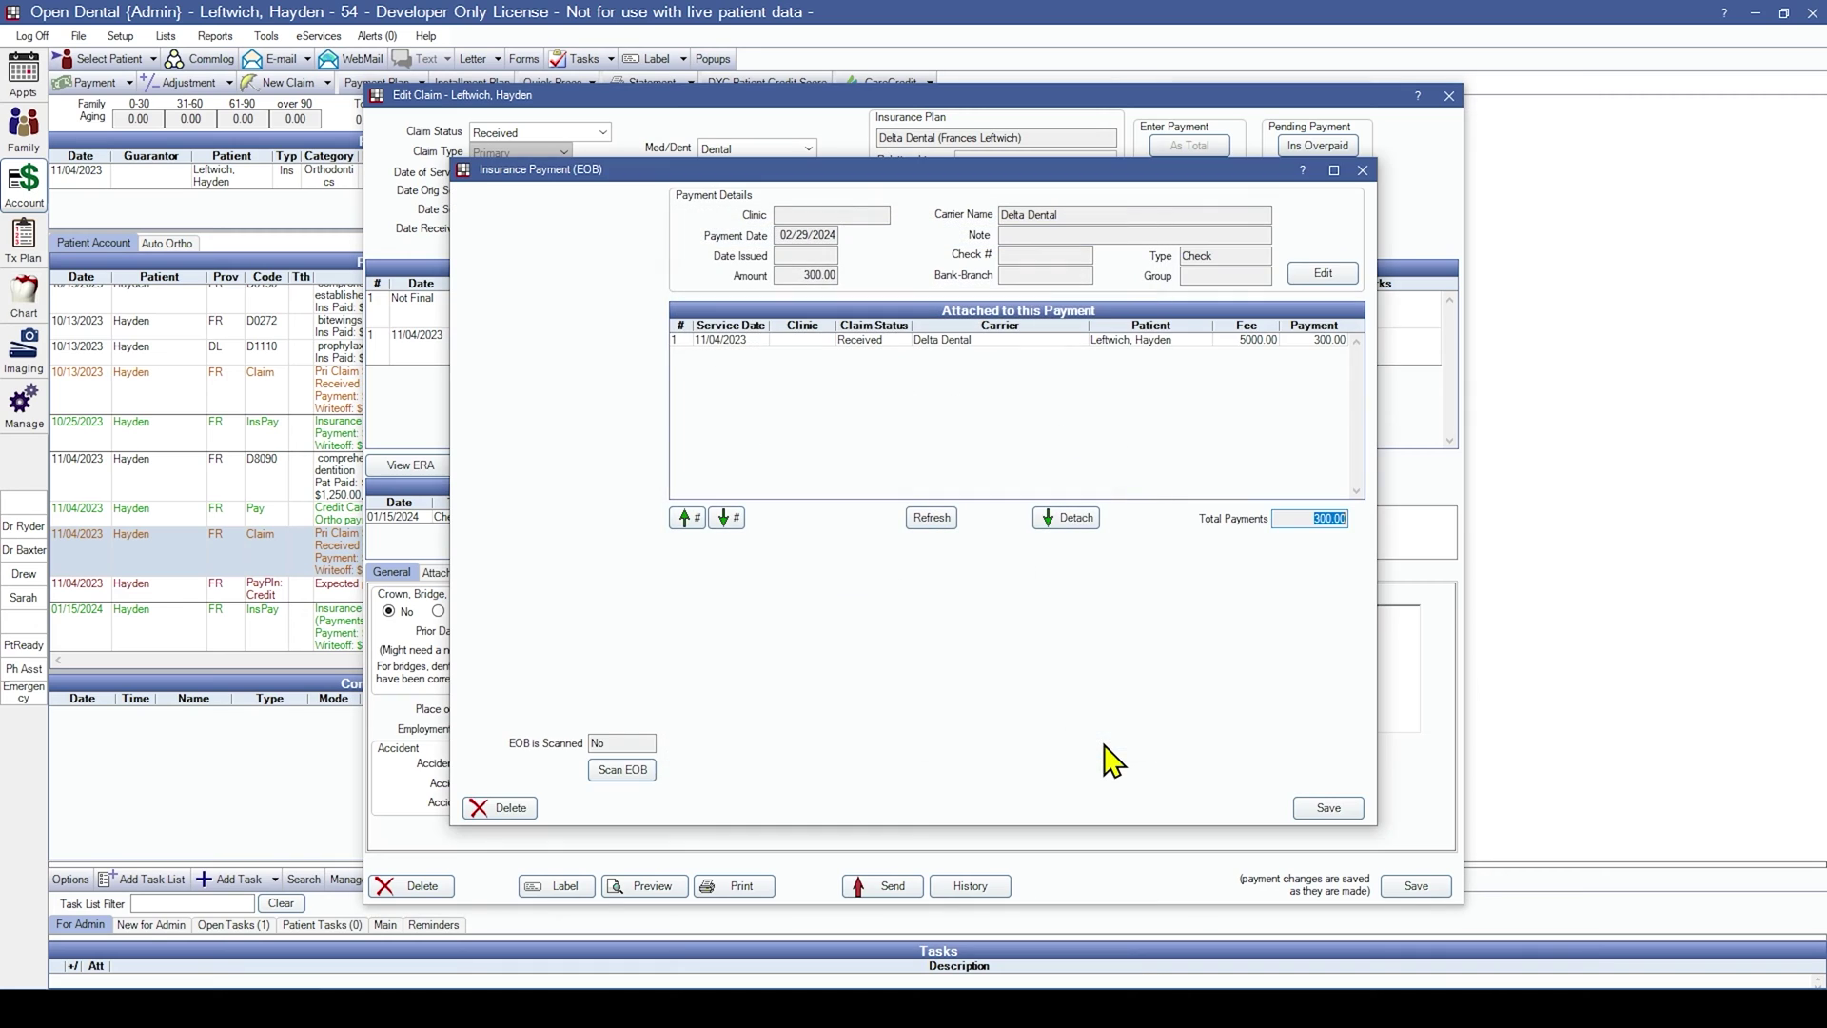
pyautogui.click(1332, 809)
pyautogui.doubleClick(423, 179)
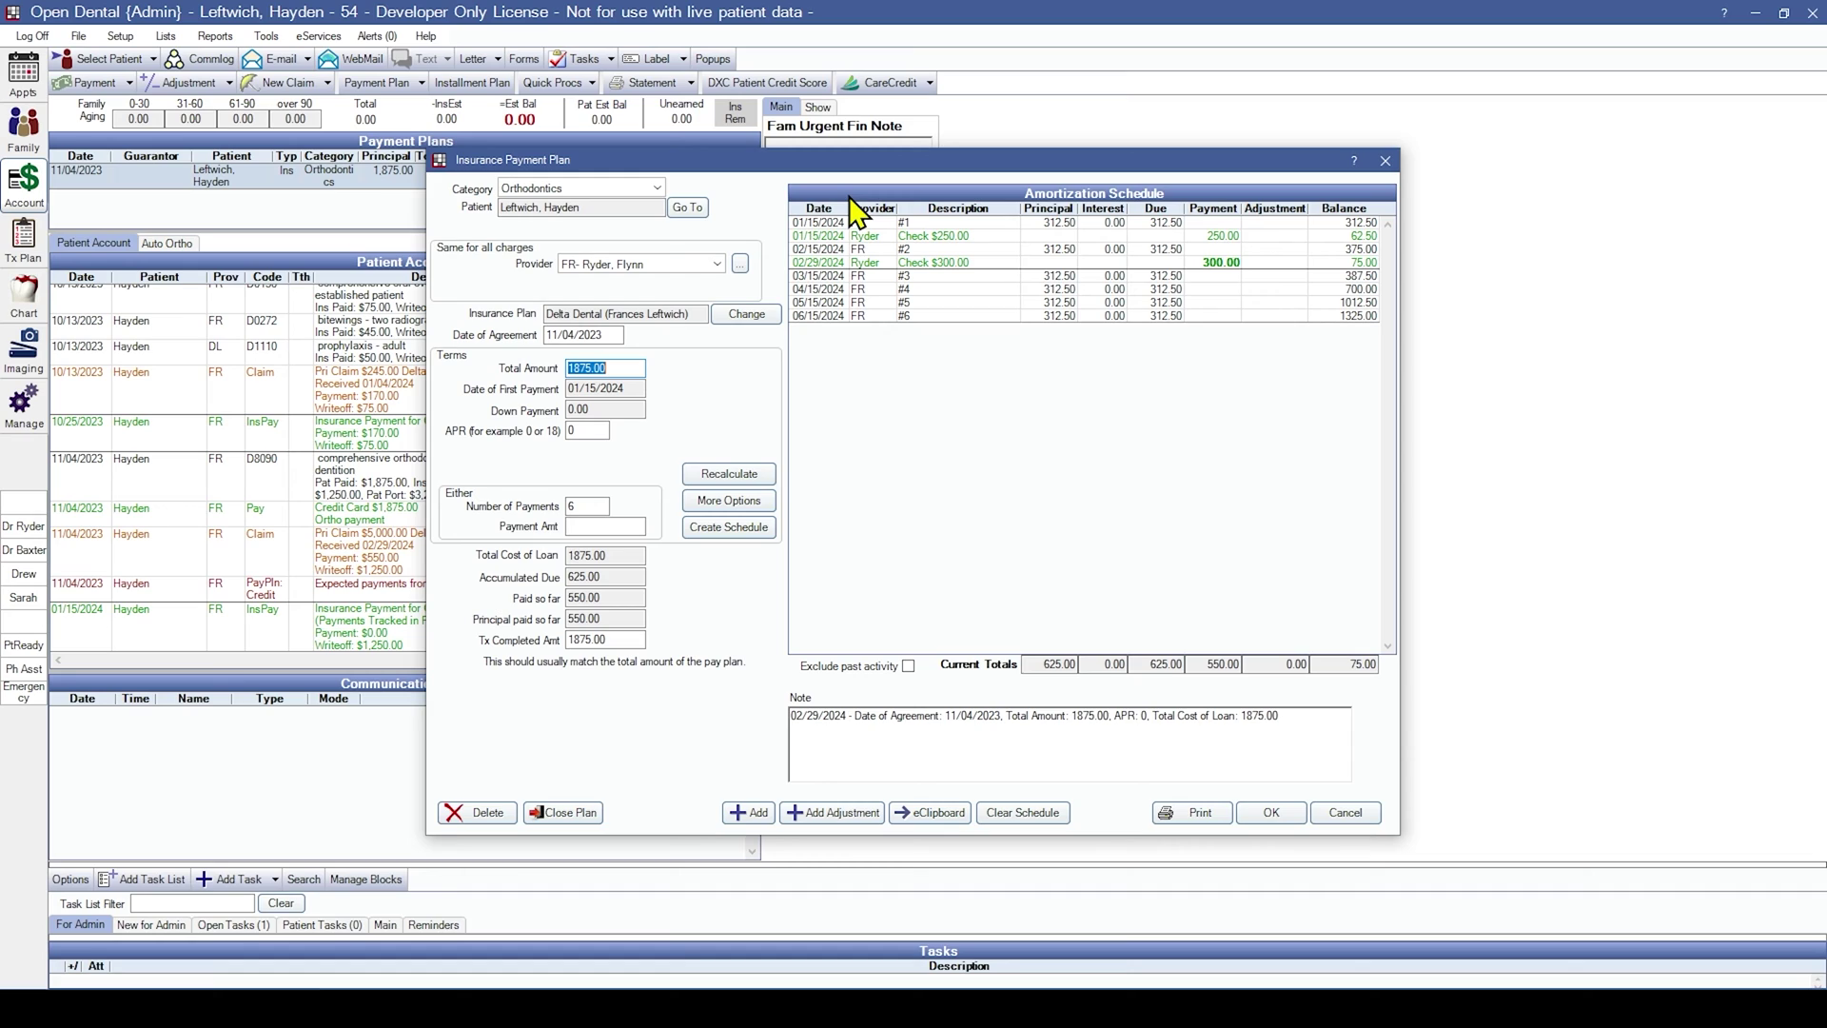
# - Review the 02/29/2024 $300.00 check payment, then close the plan without changes
pyautogui.click(1051, 263)
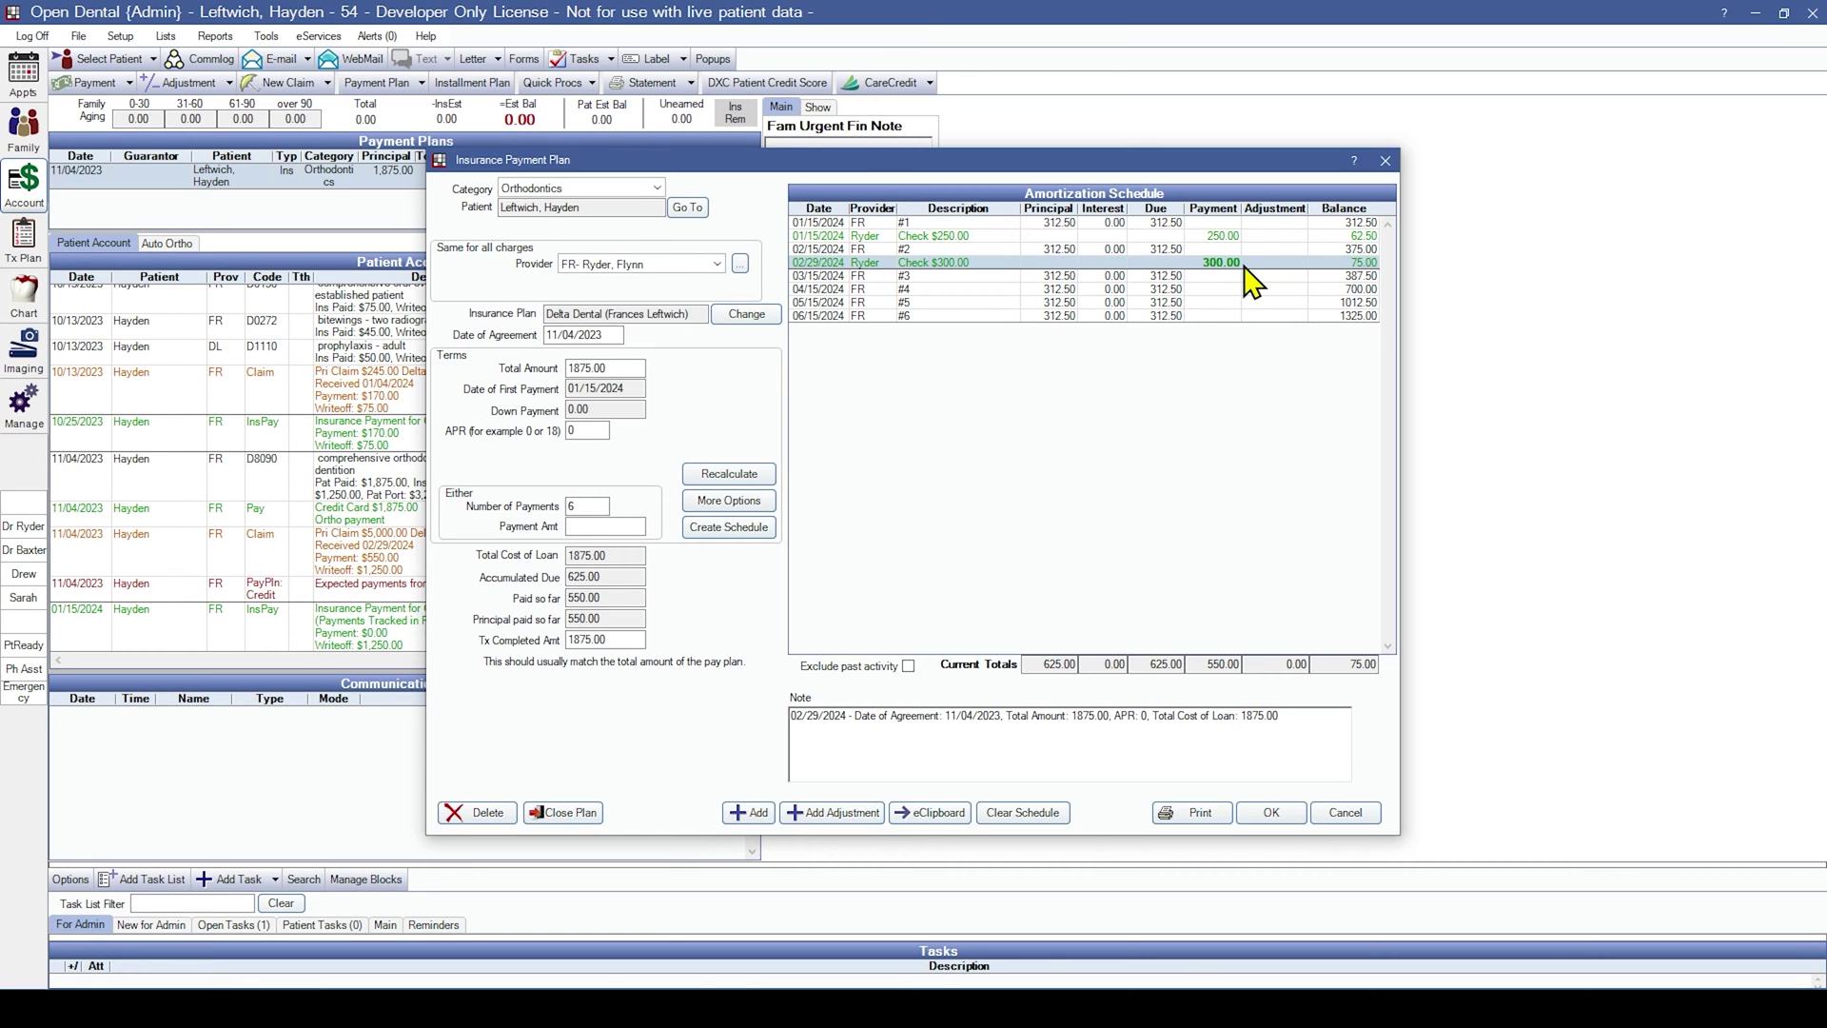
pyautogui.click(1351, 813)
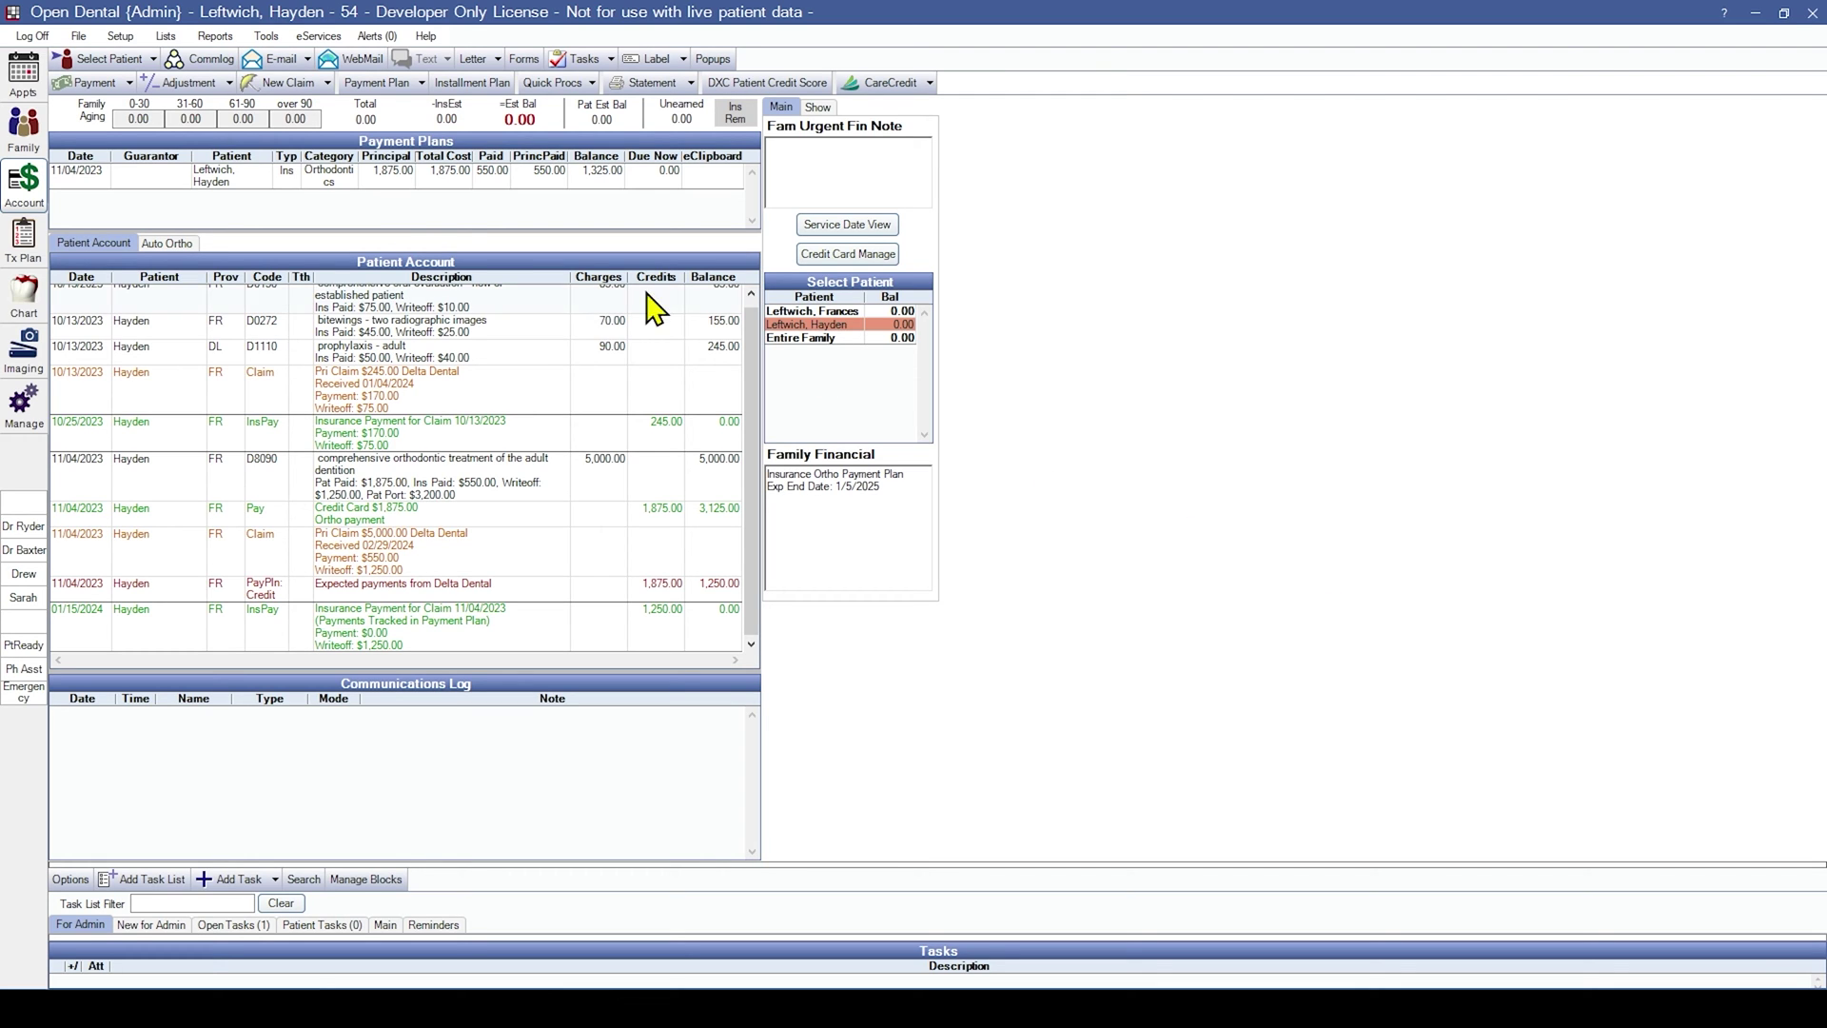
# - Look up another patient by patient number and open their fully paid $2,500 Aetna payment plan
pyautogui.click(105, 59)
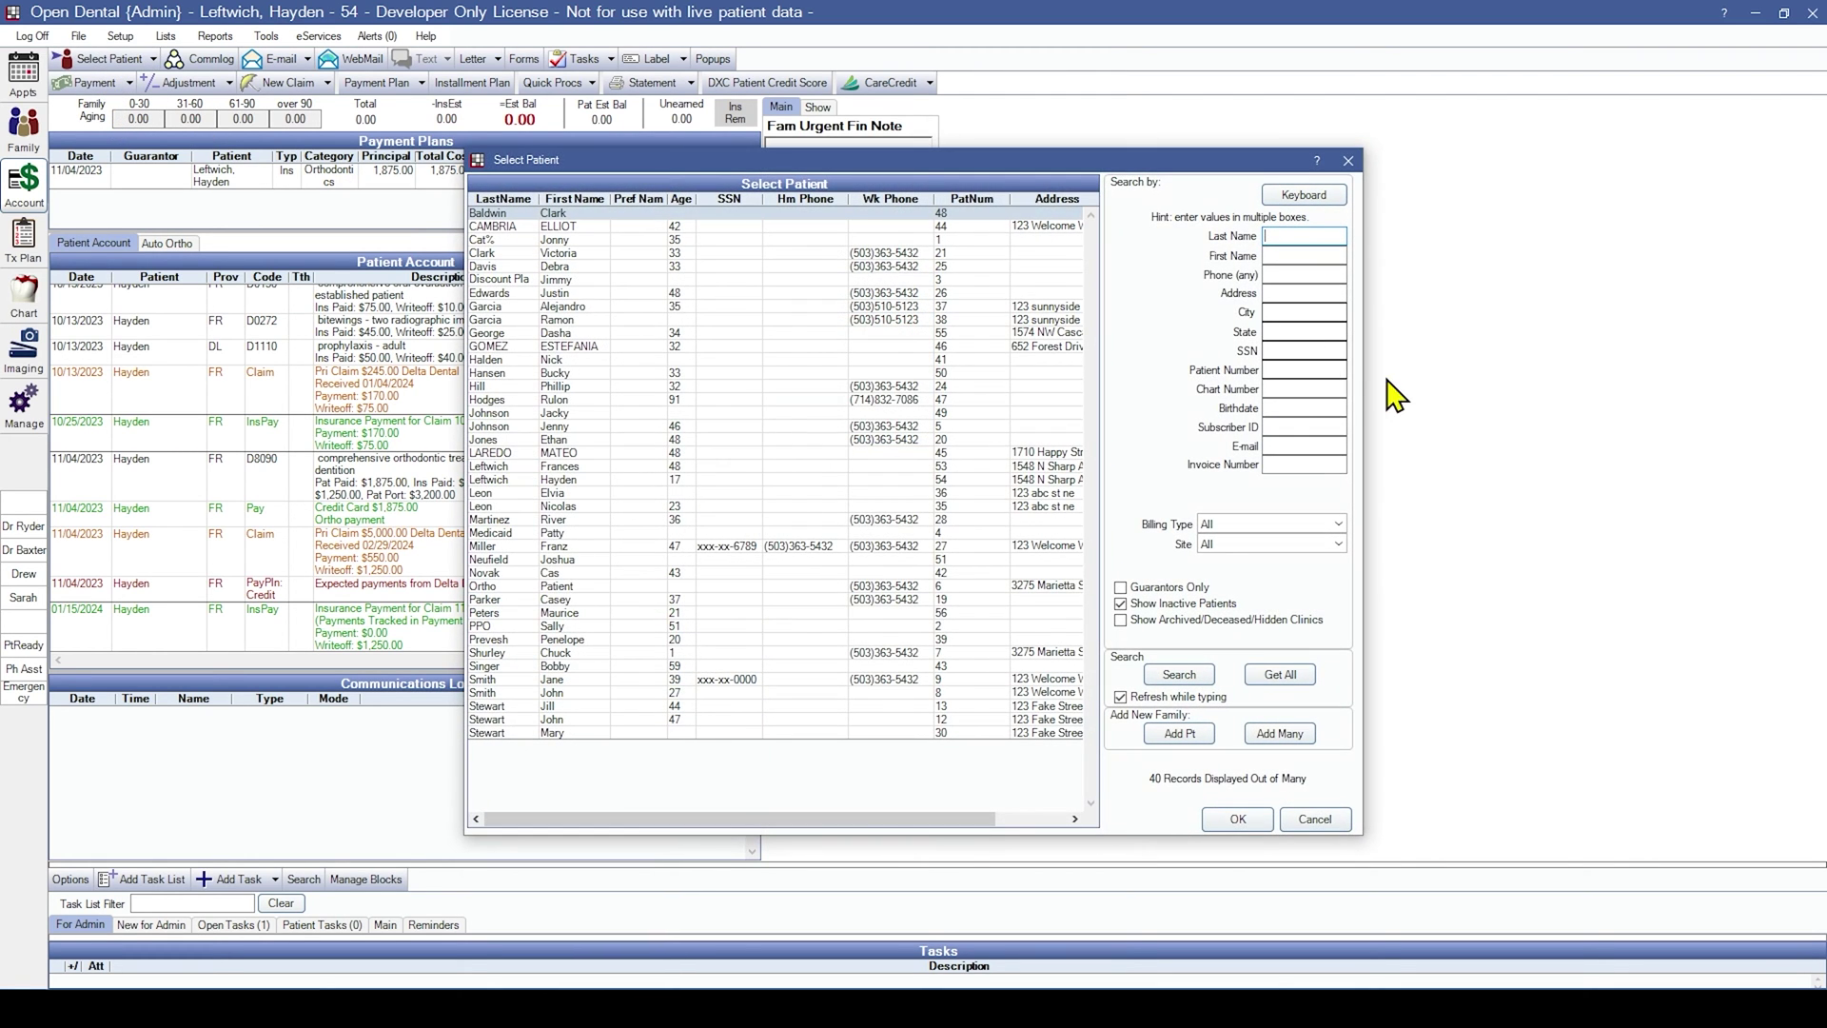
pyautogui.click(1309, 369)
pyautogui.write('55')
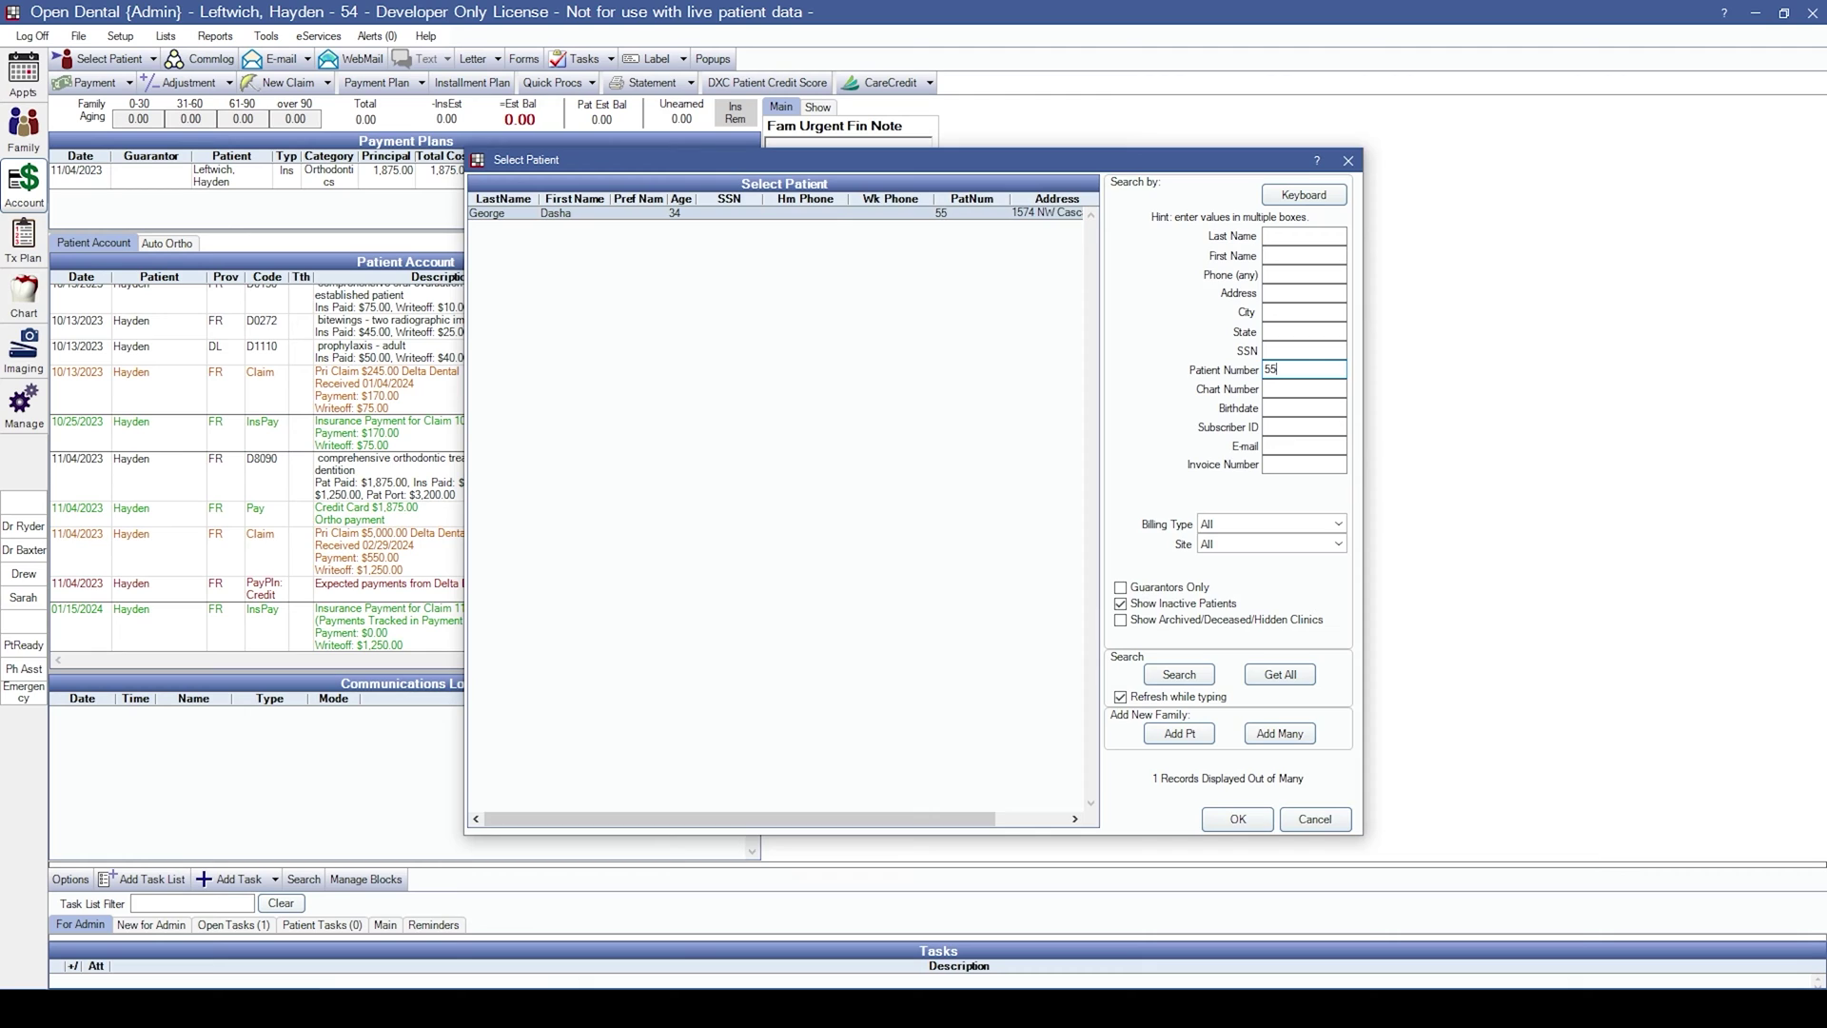
pyautogui.press('Return')
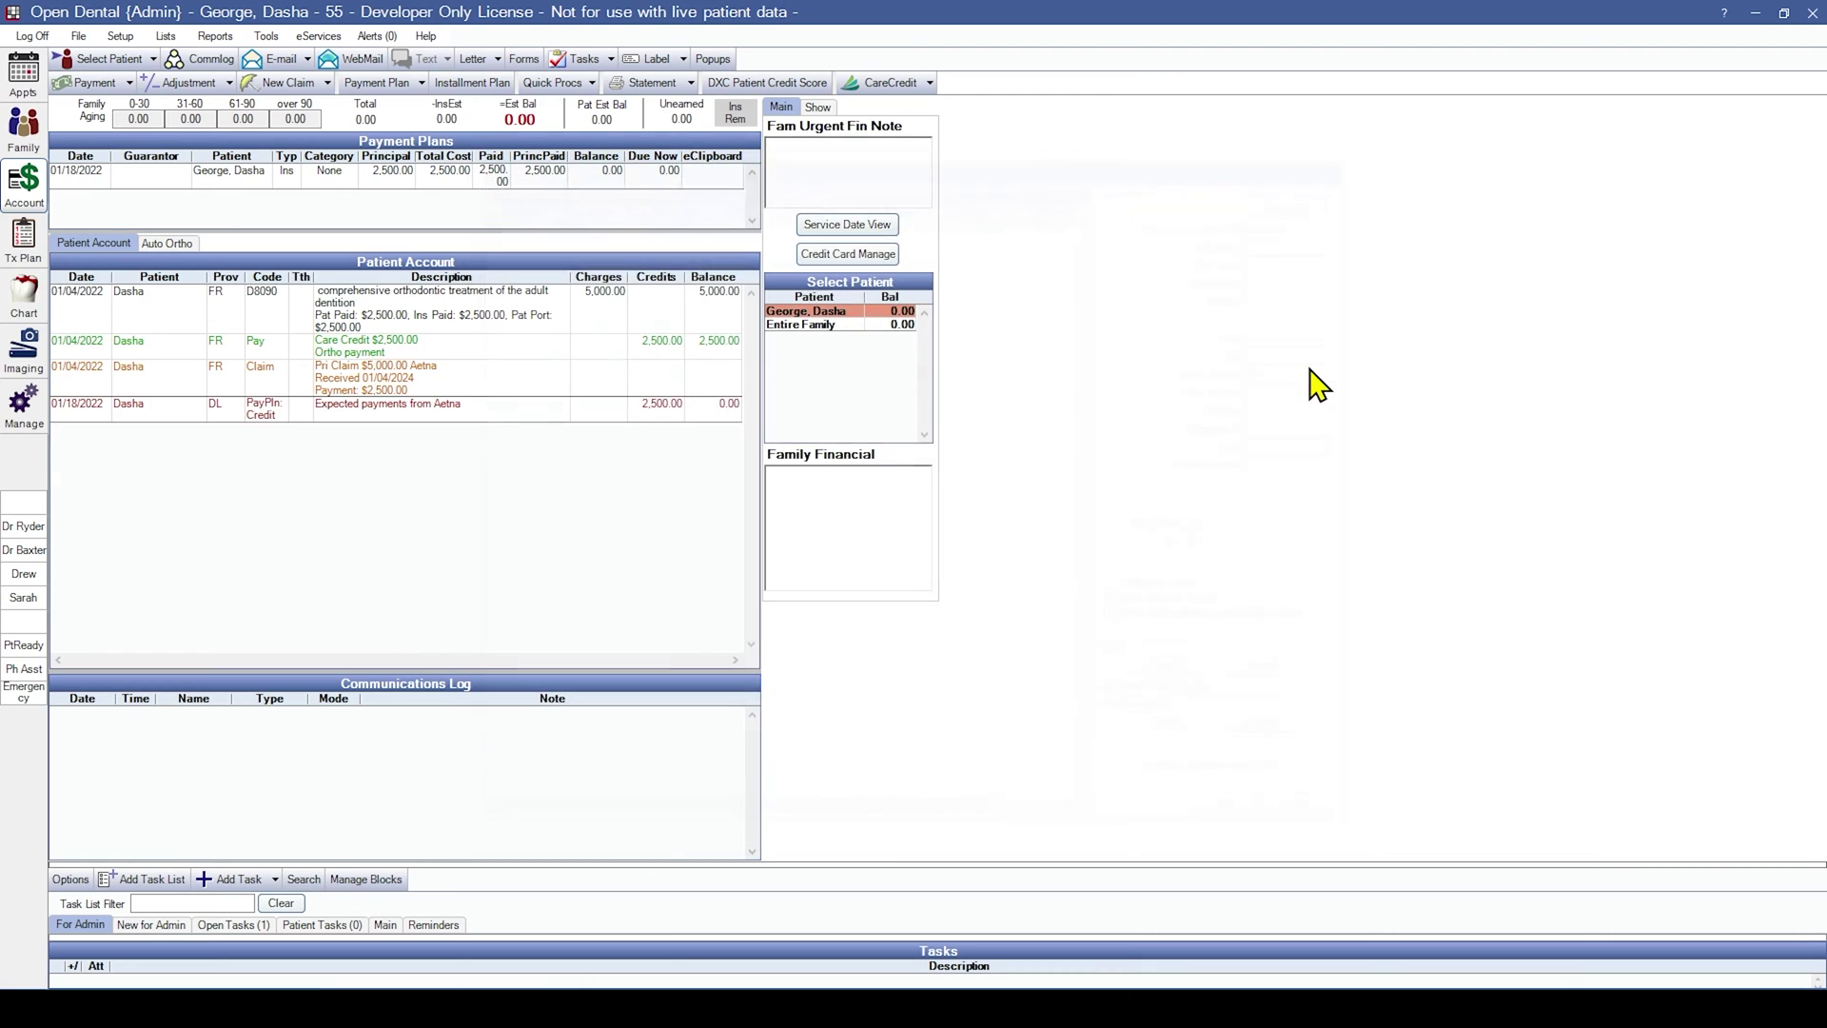
pyautogui.doubleClick(455, 181)
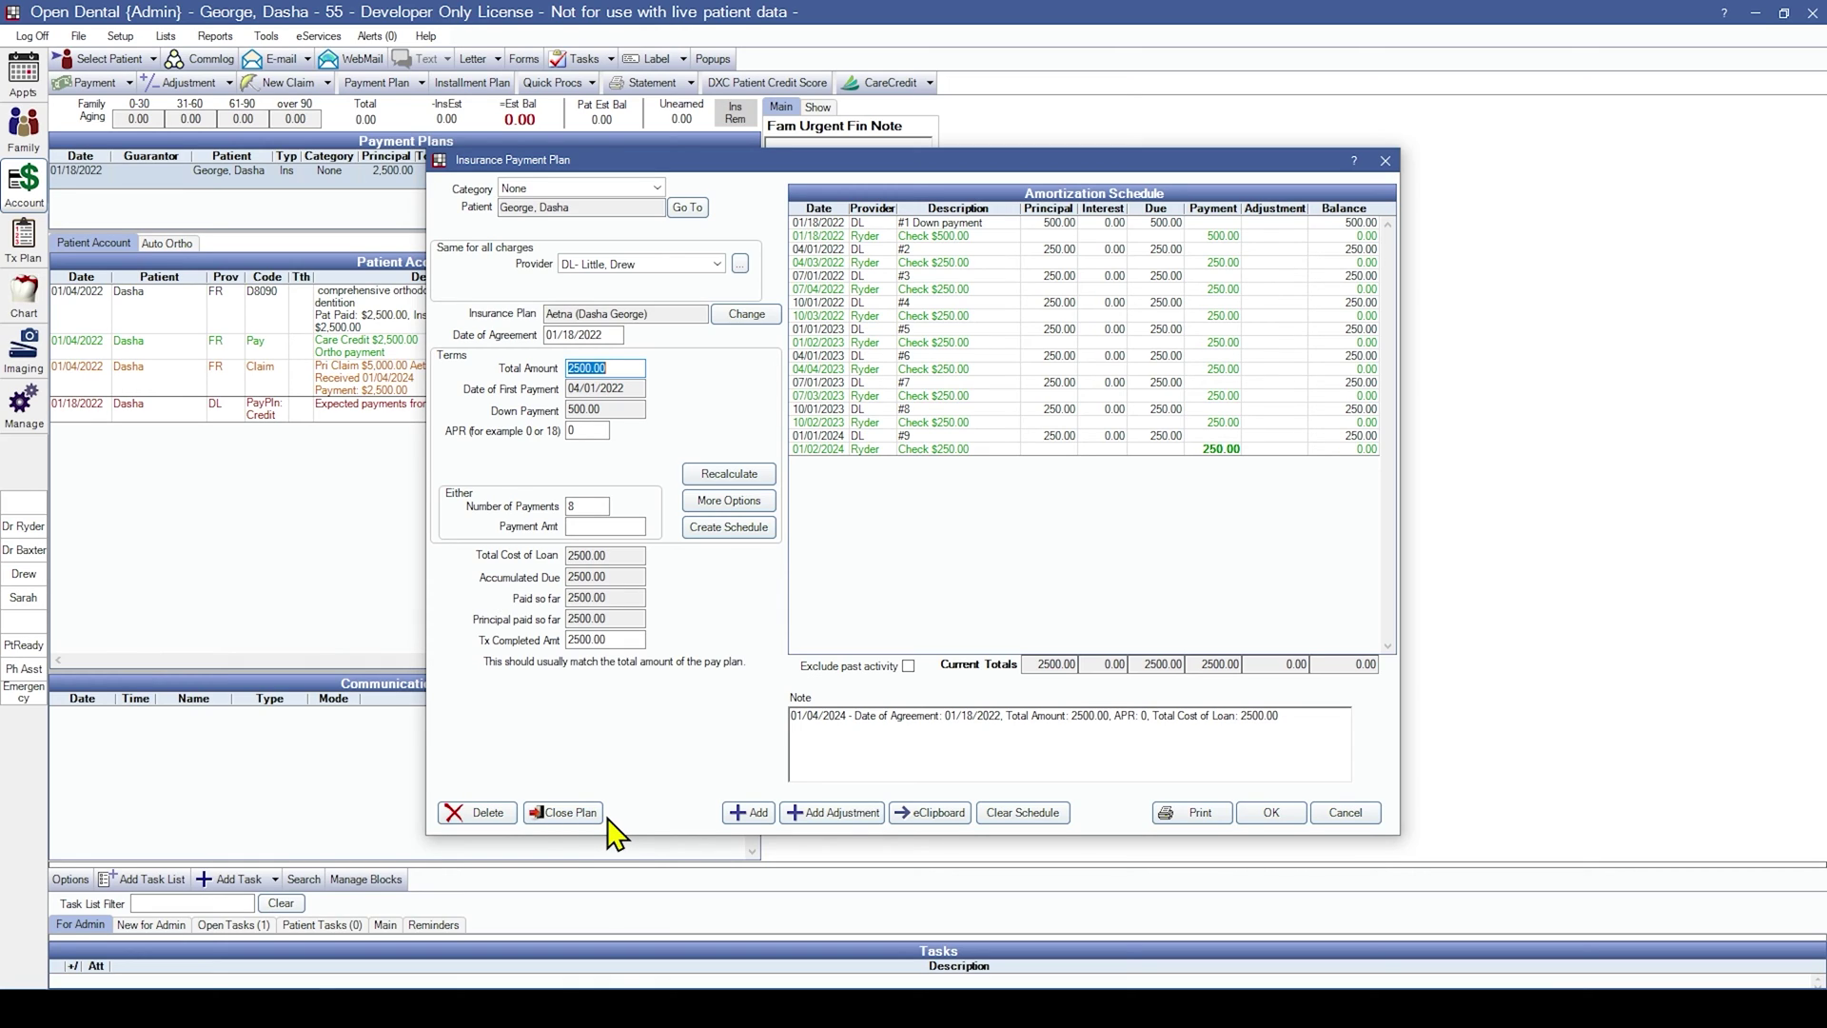
# - Close out the paid-off Aetna insurance payment plan, confirming with Yes
pyautogui.click(562, 814)
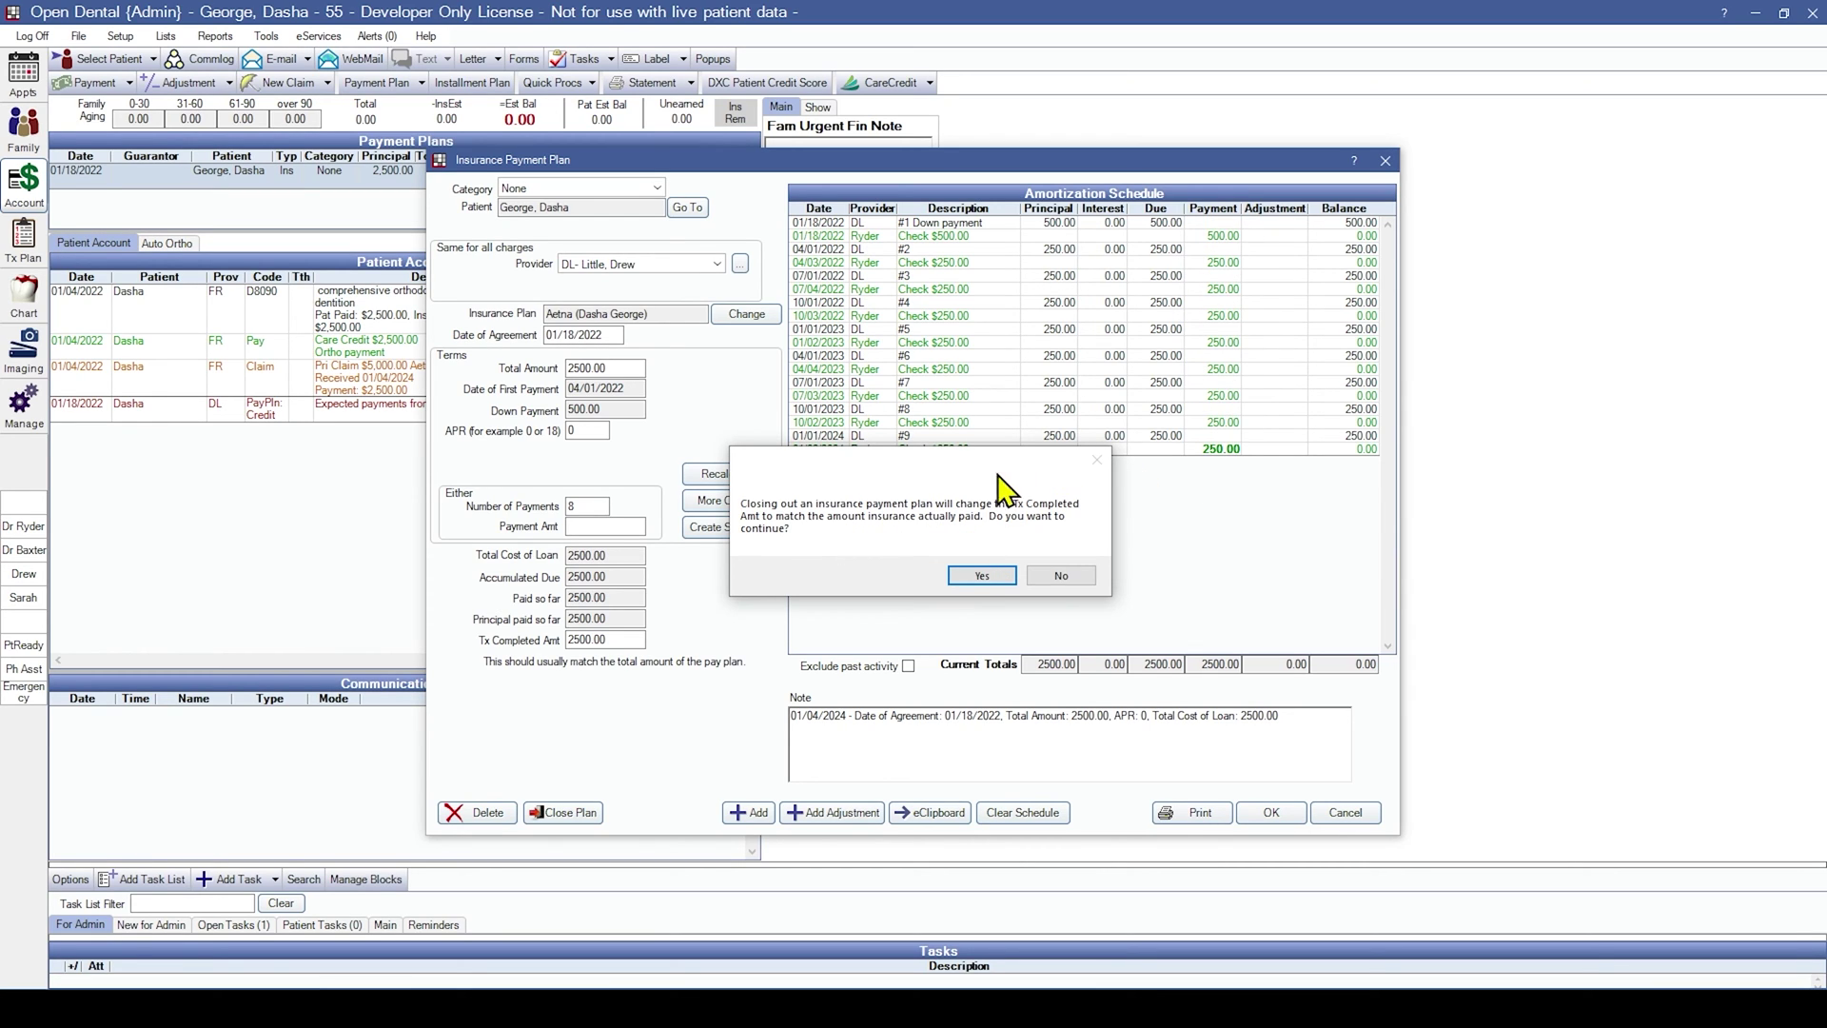
pyautogui.click(980, 576)
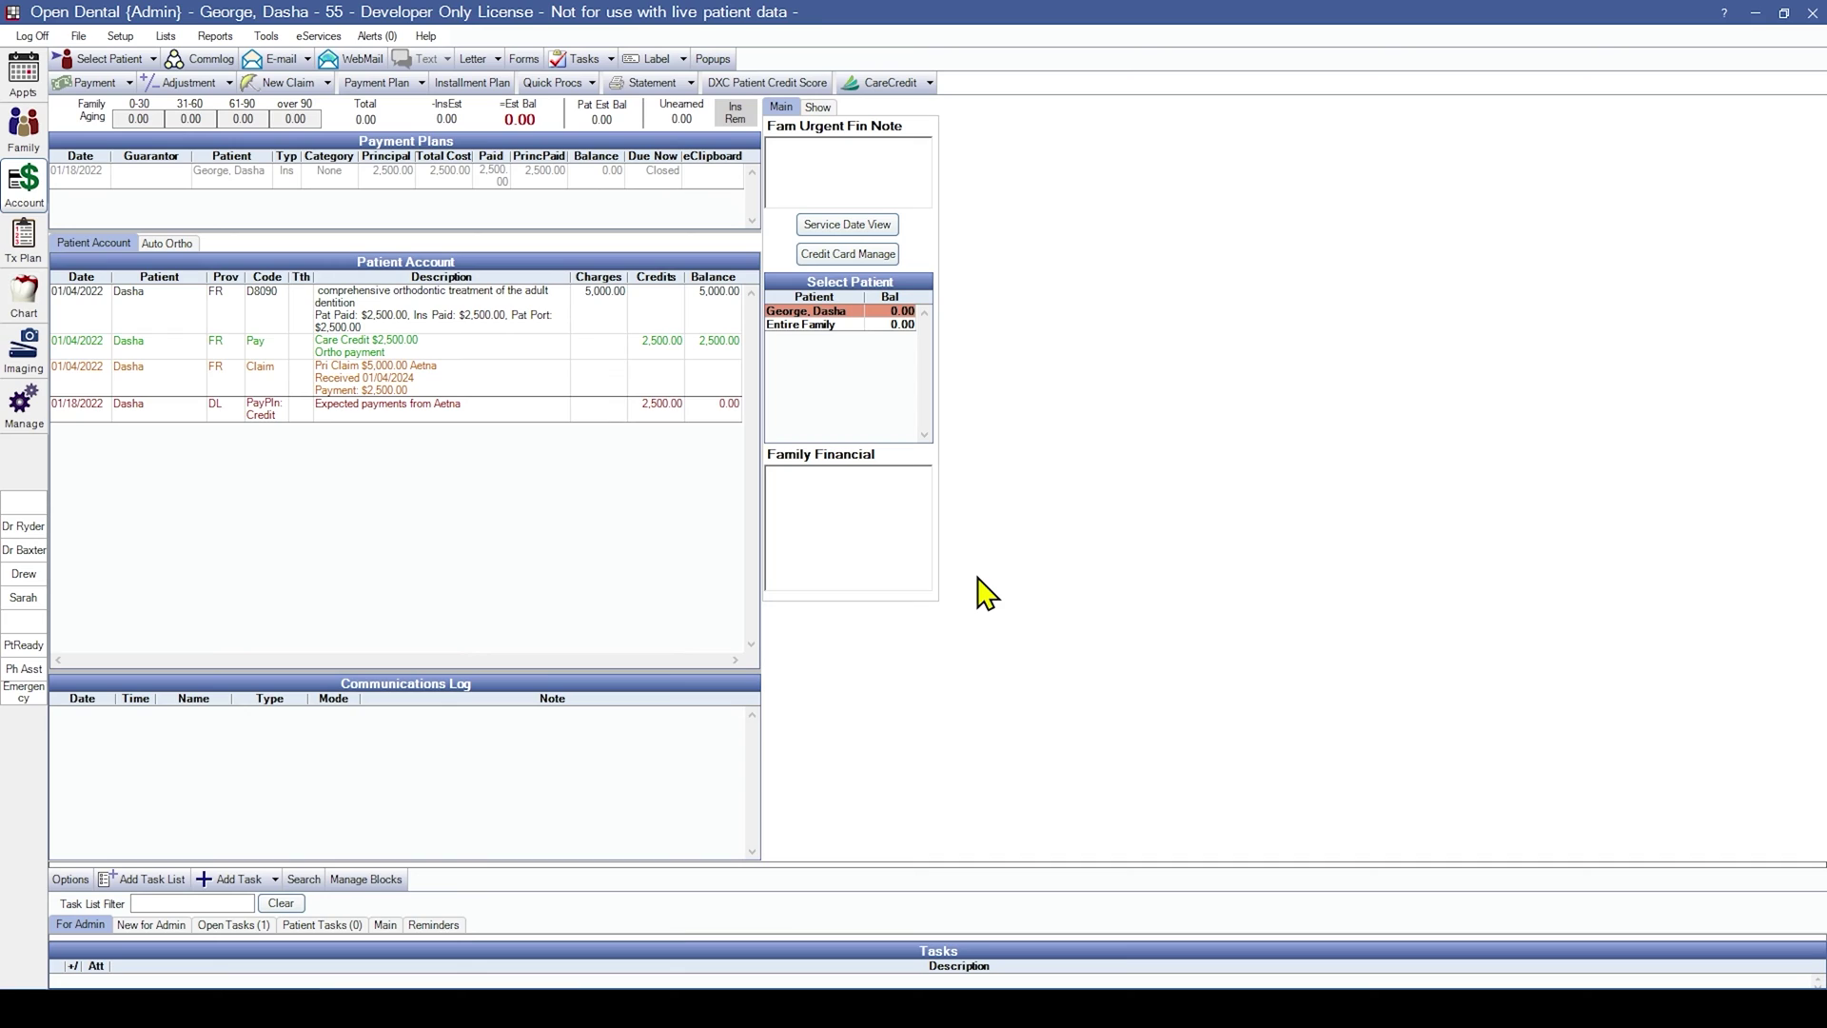
pyautogui.click(566, 186)
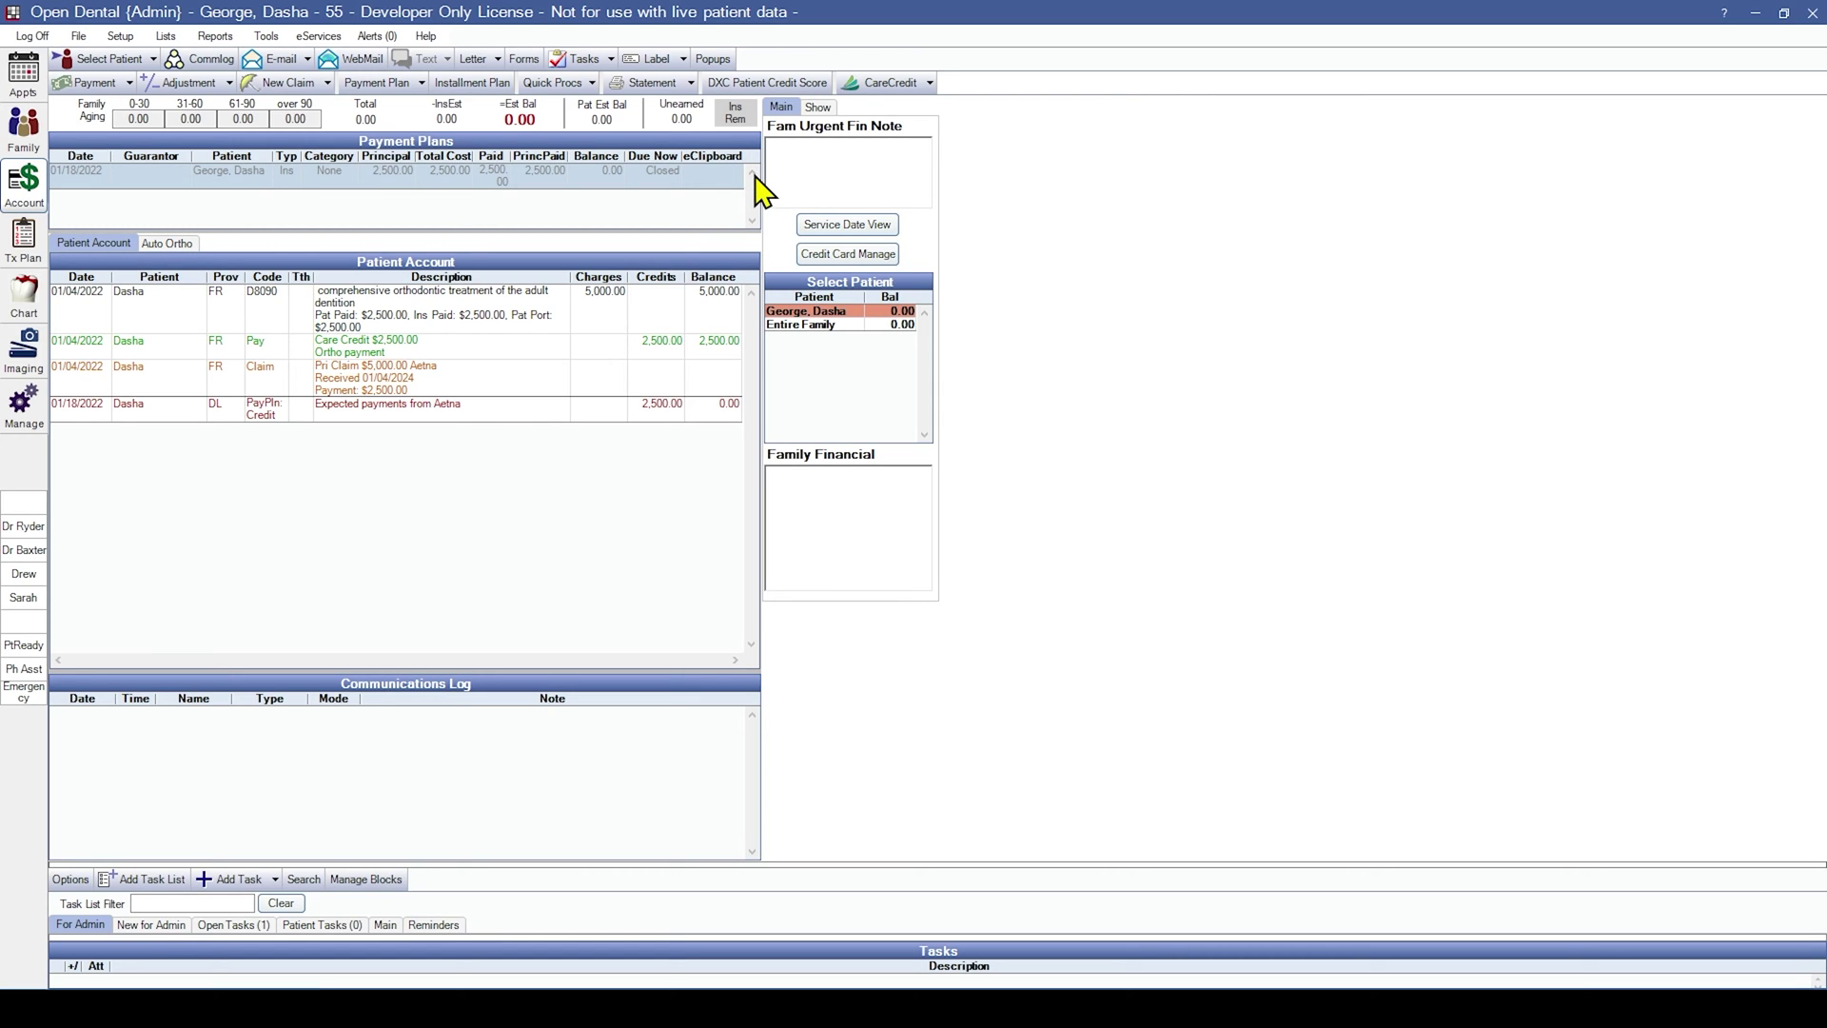
# - Untick Show Completed Pay Plans so the closed plan is hidden from the account
pyautogui.click(816, 109)
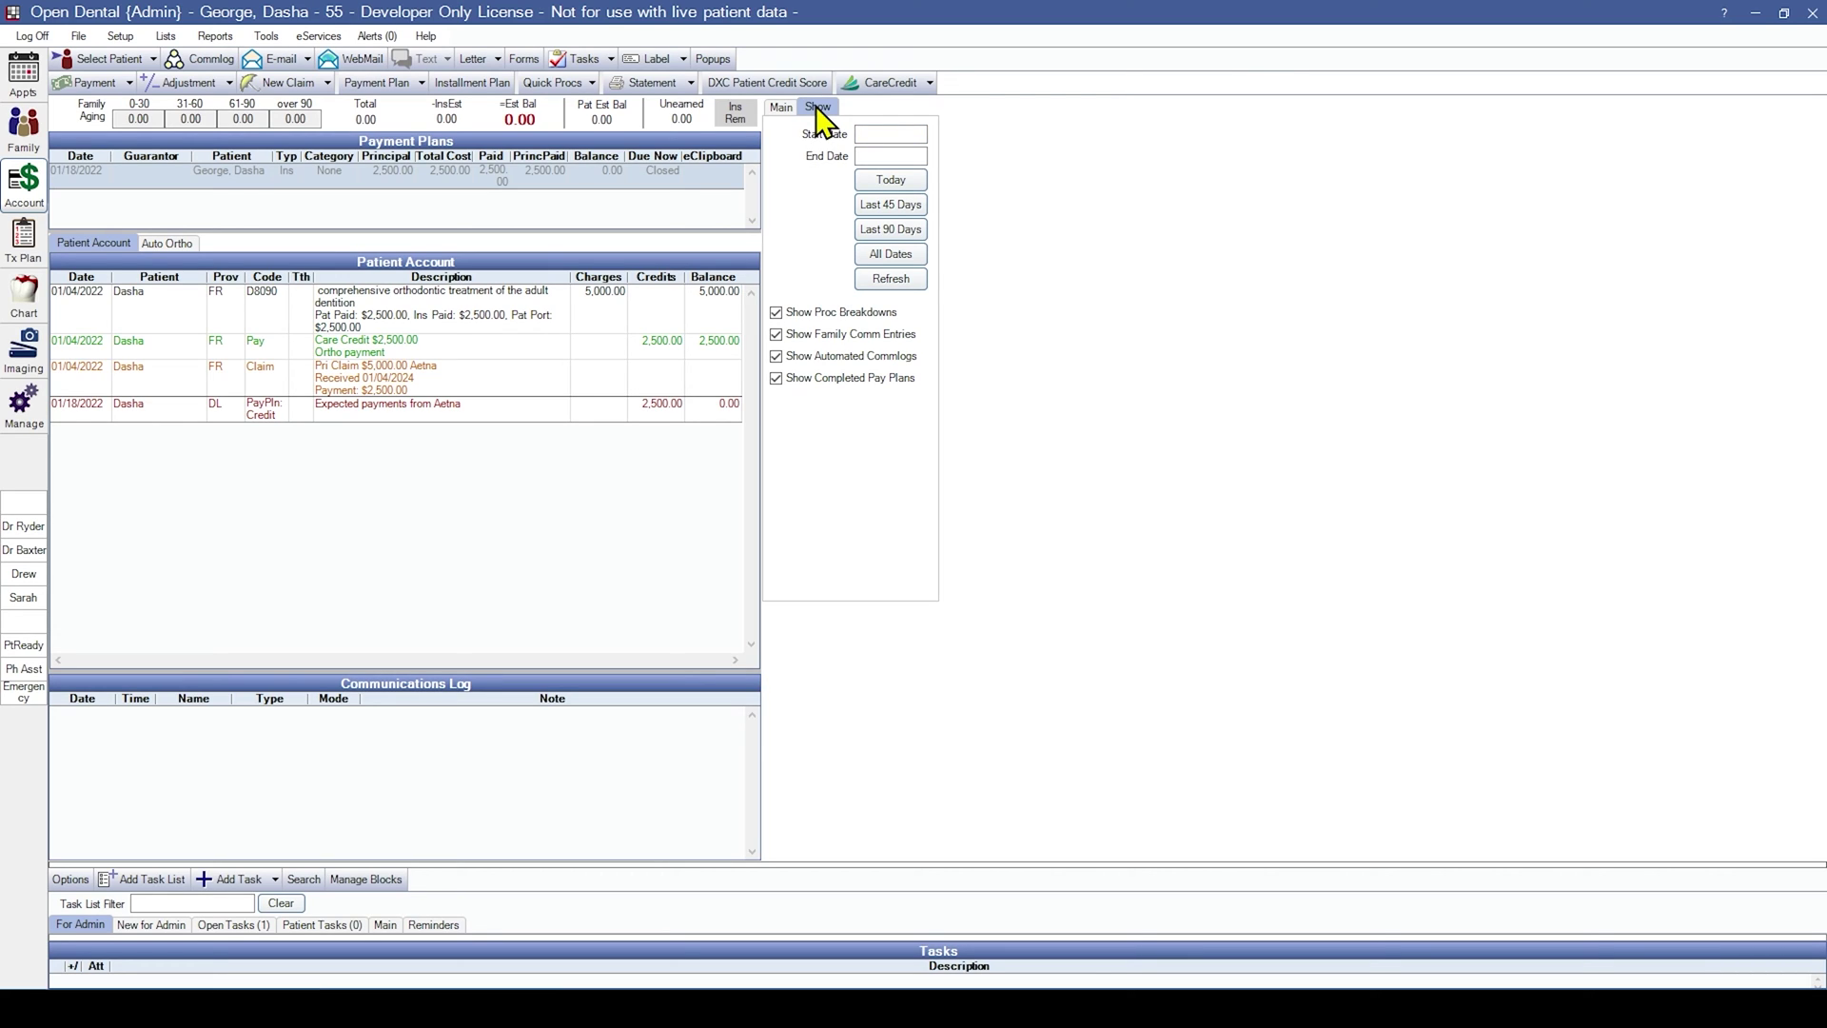
pyautogui.click(777, 378)
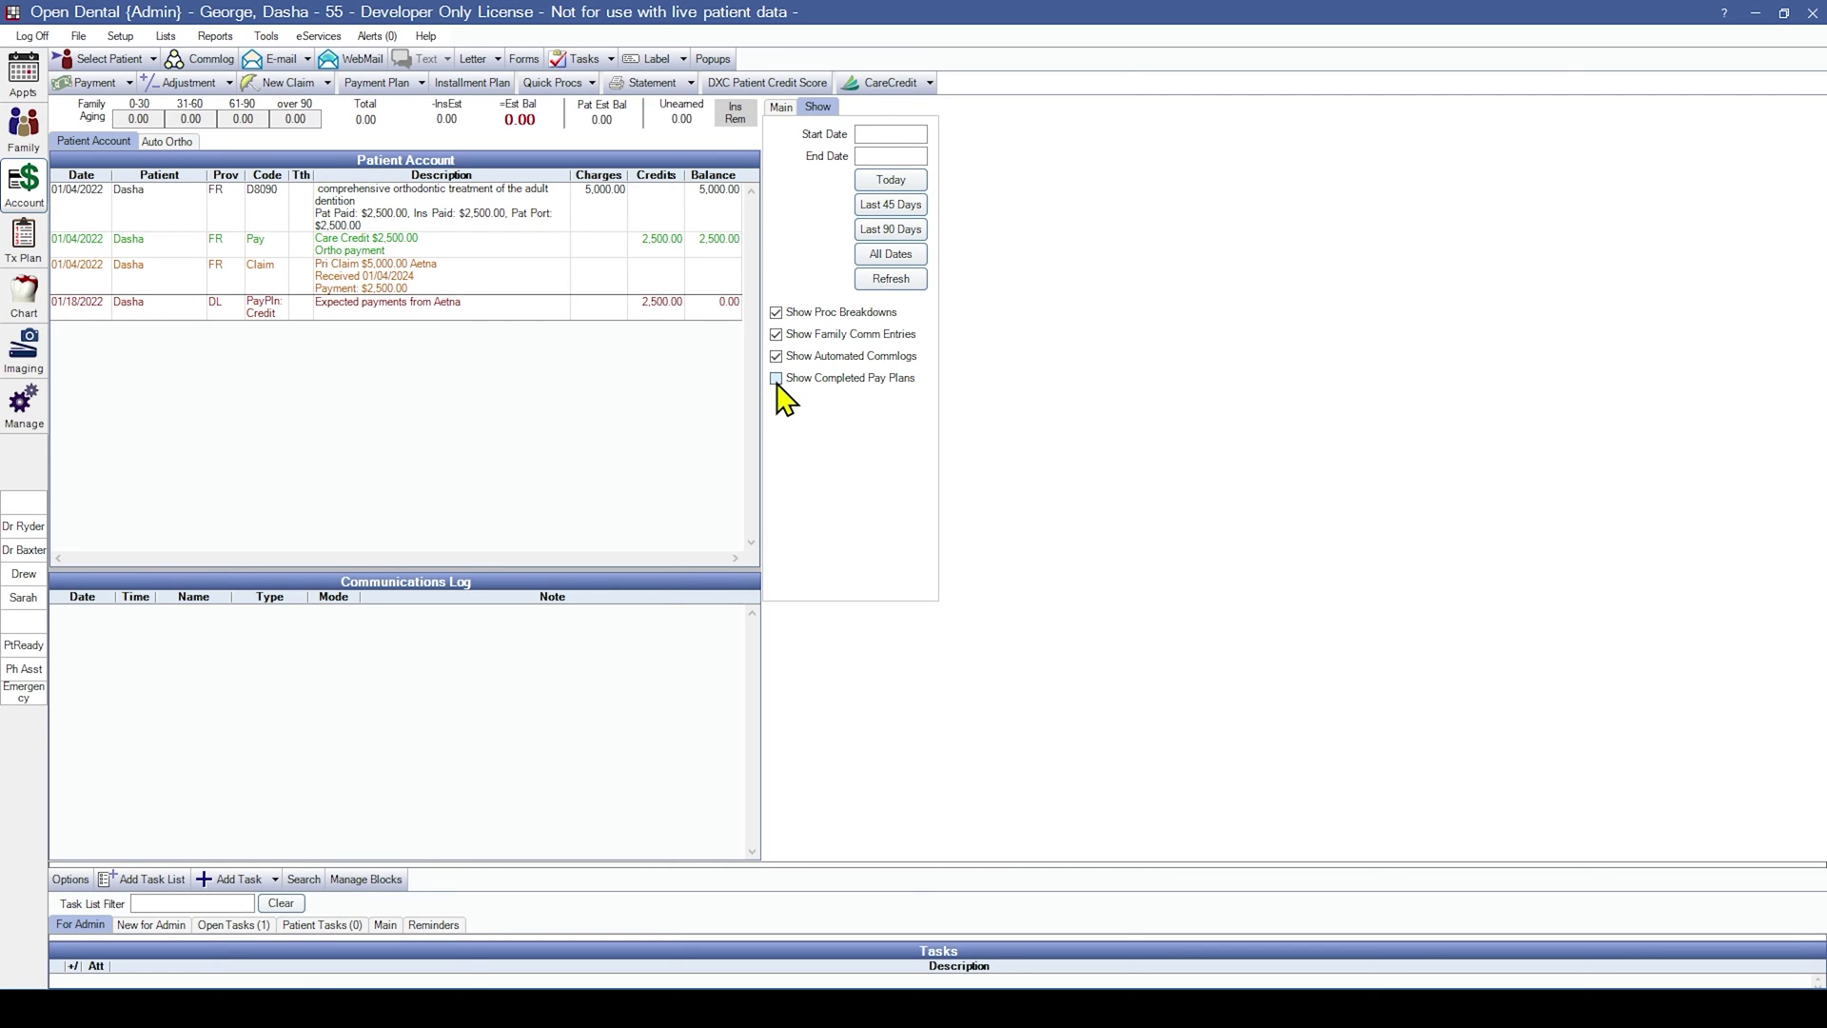
pyautogui.click(215, 37)
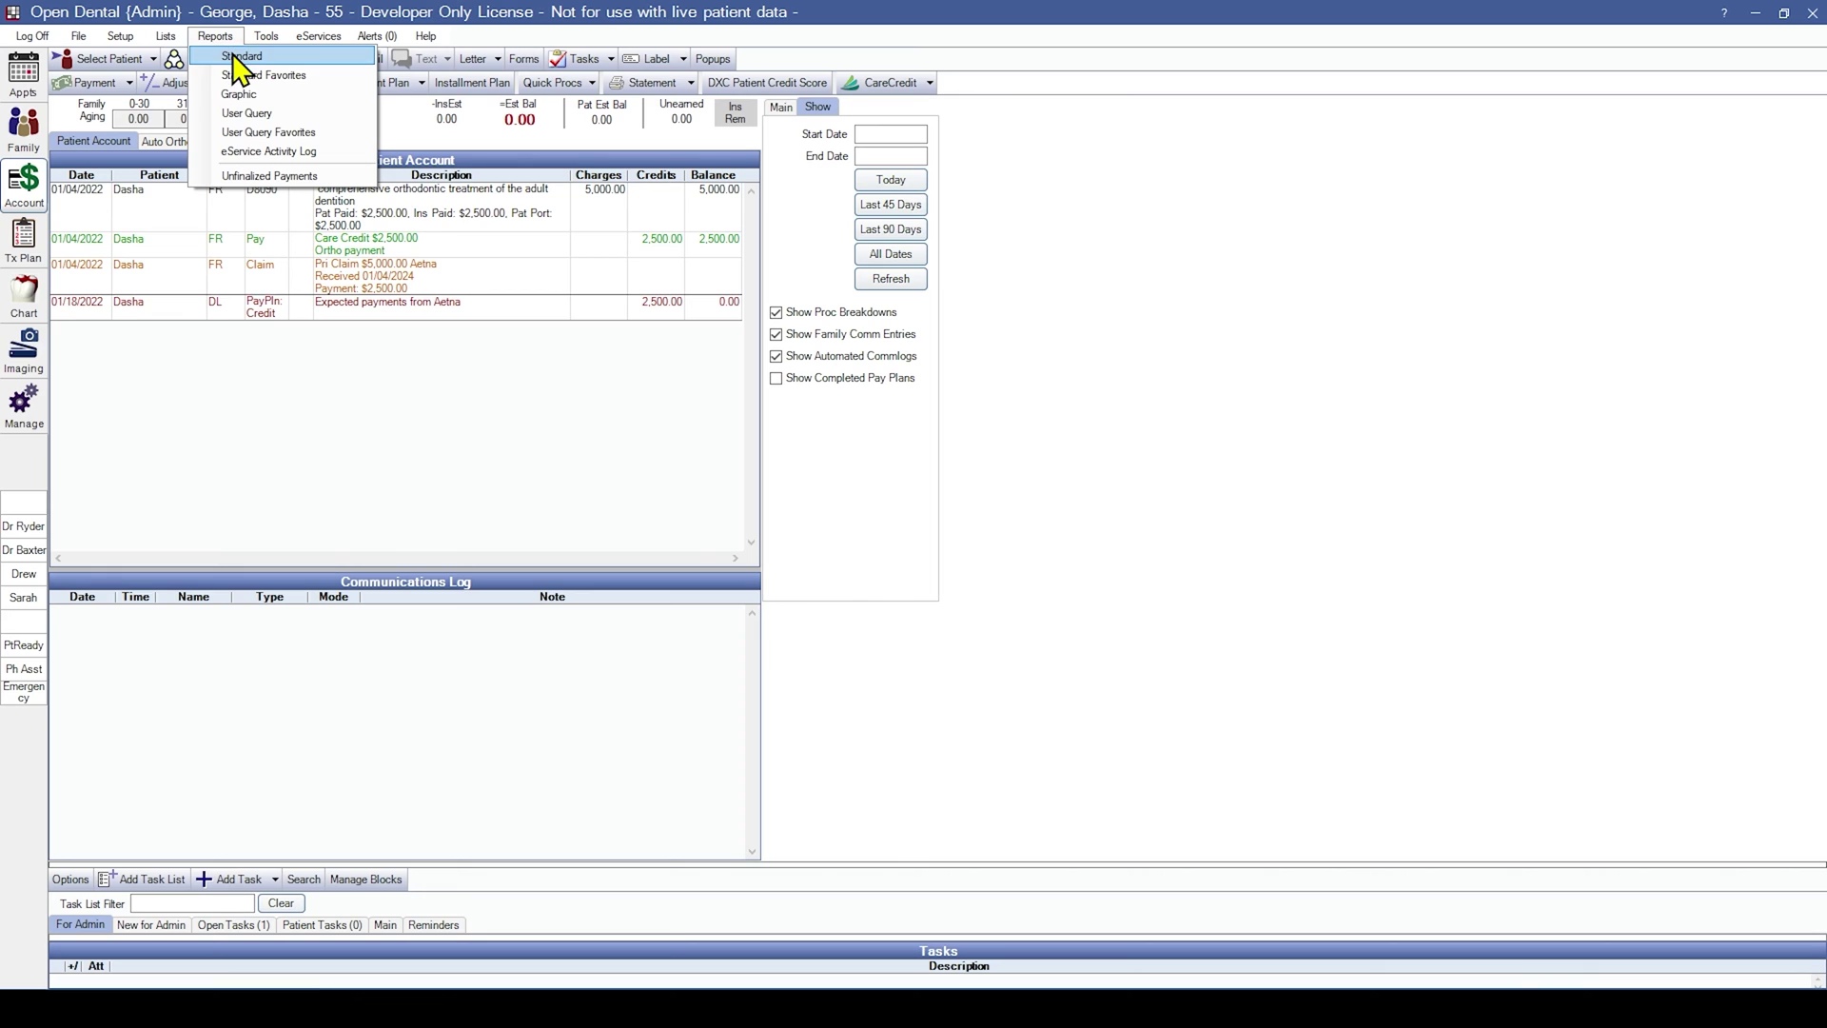
# - Run the Payment Plans report, review the three plans totalling 5,500.00 balance, then close it
pyautogui.click(232, 57)
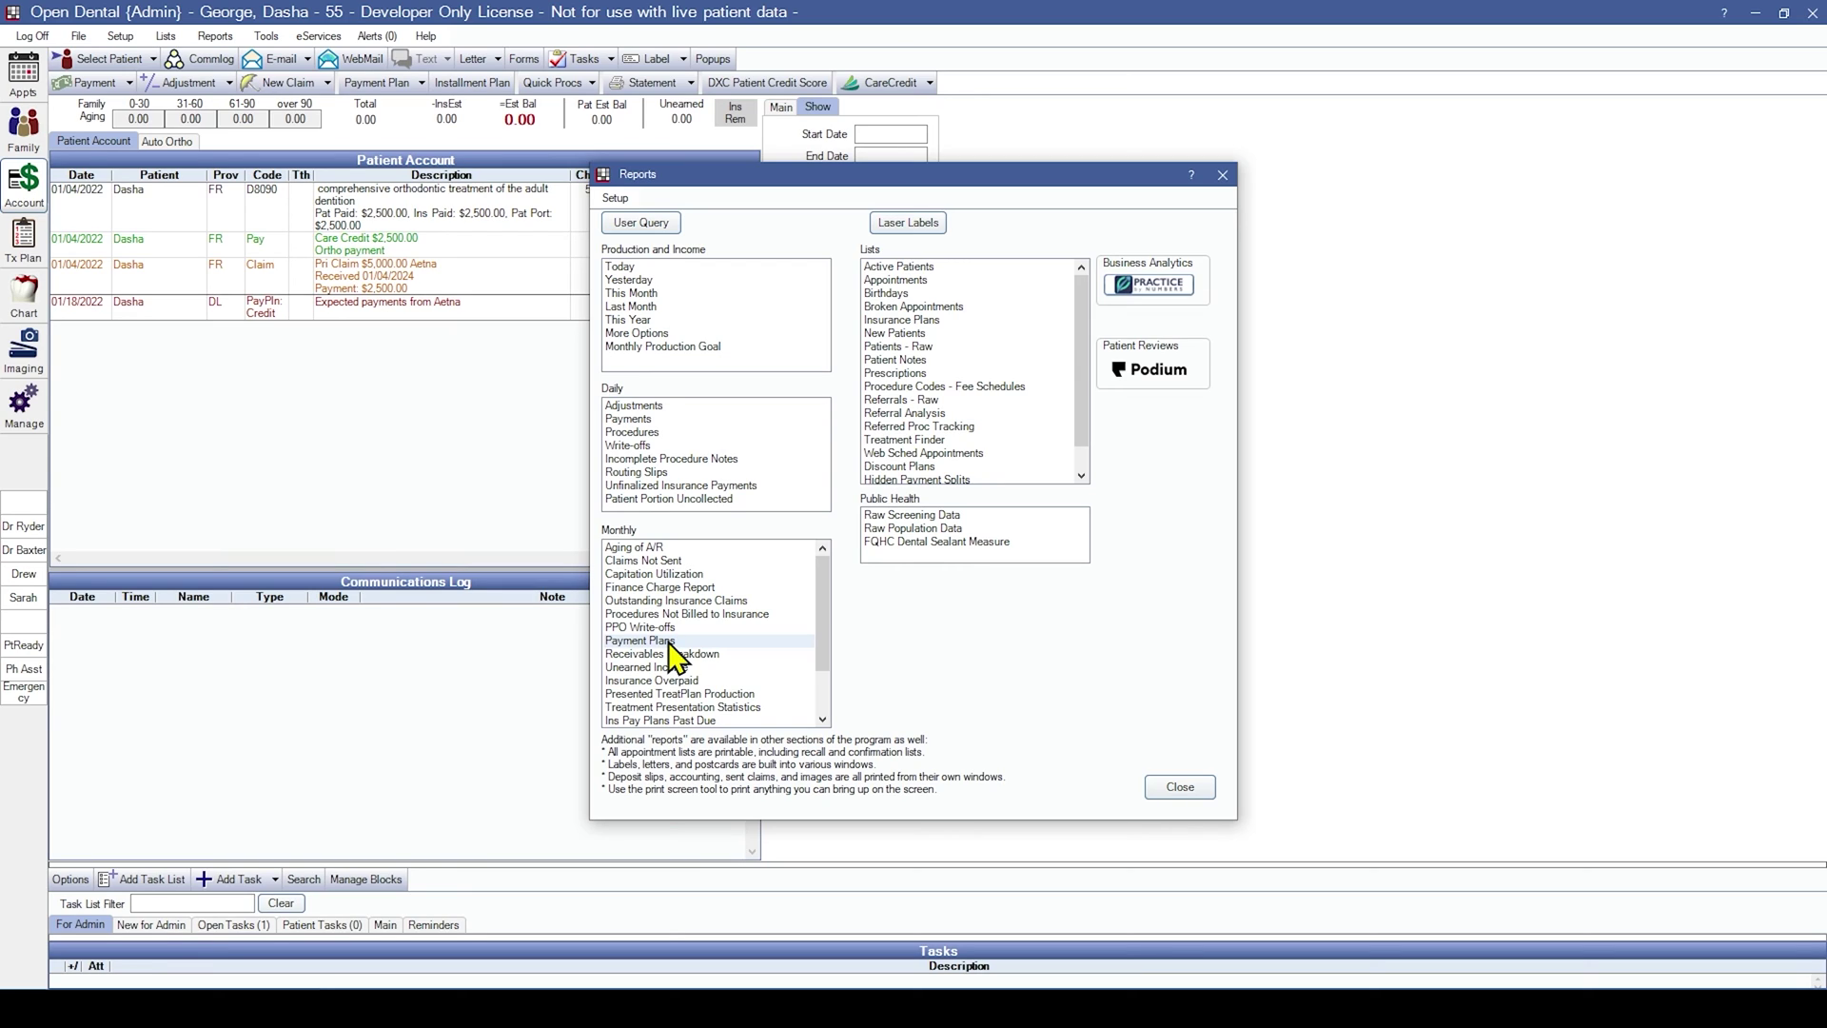
pyautogui.scroll(-2, 674, 655)
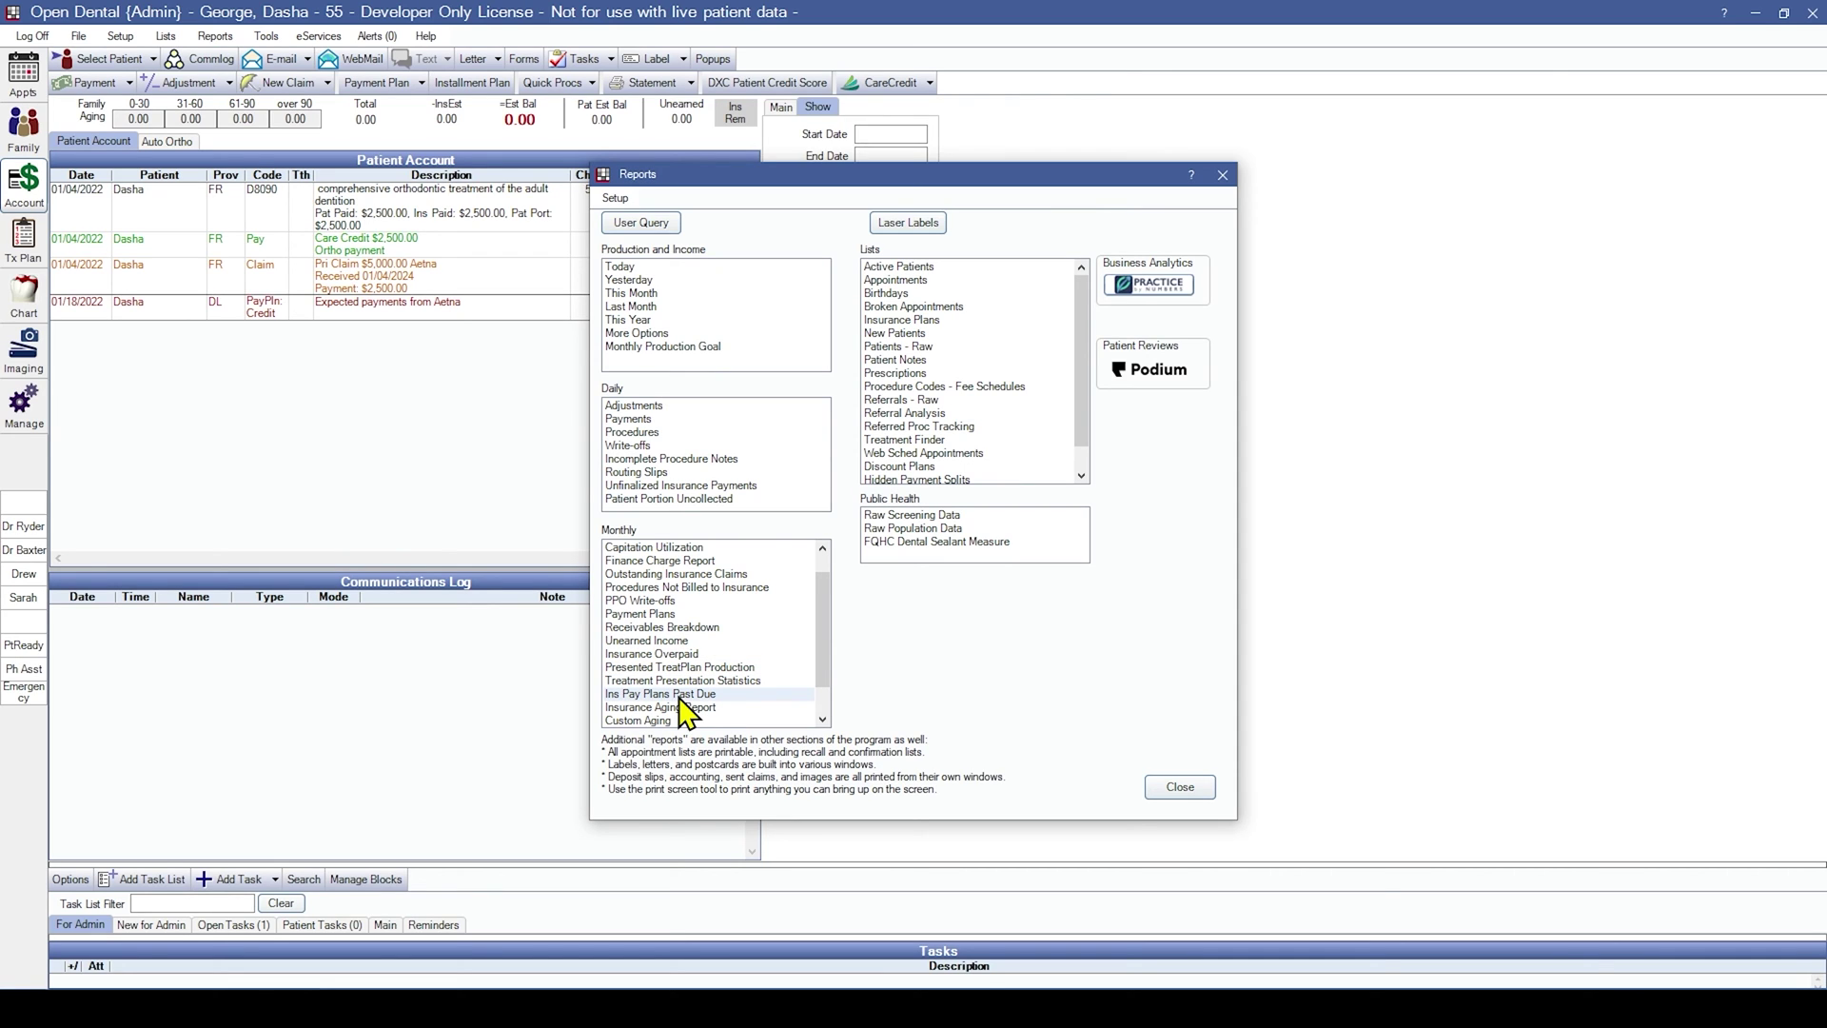
pyautogui.click(627, 615)
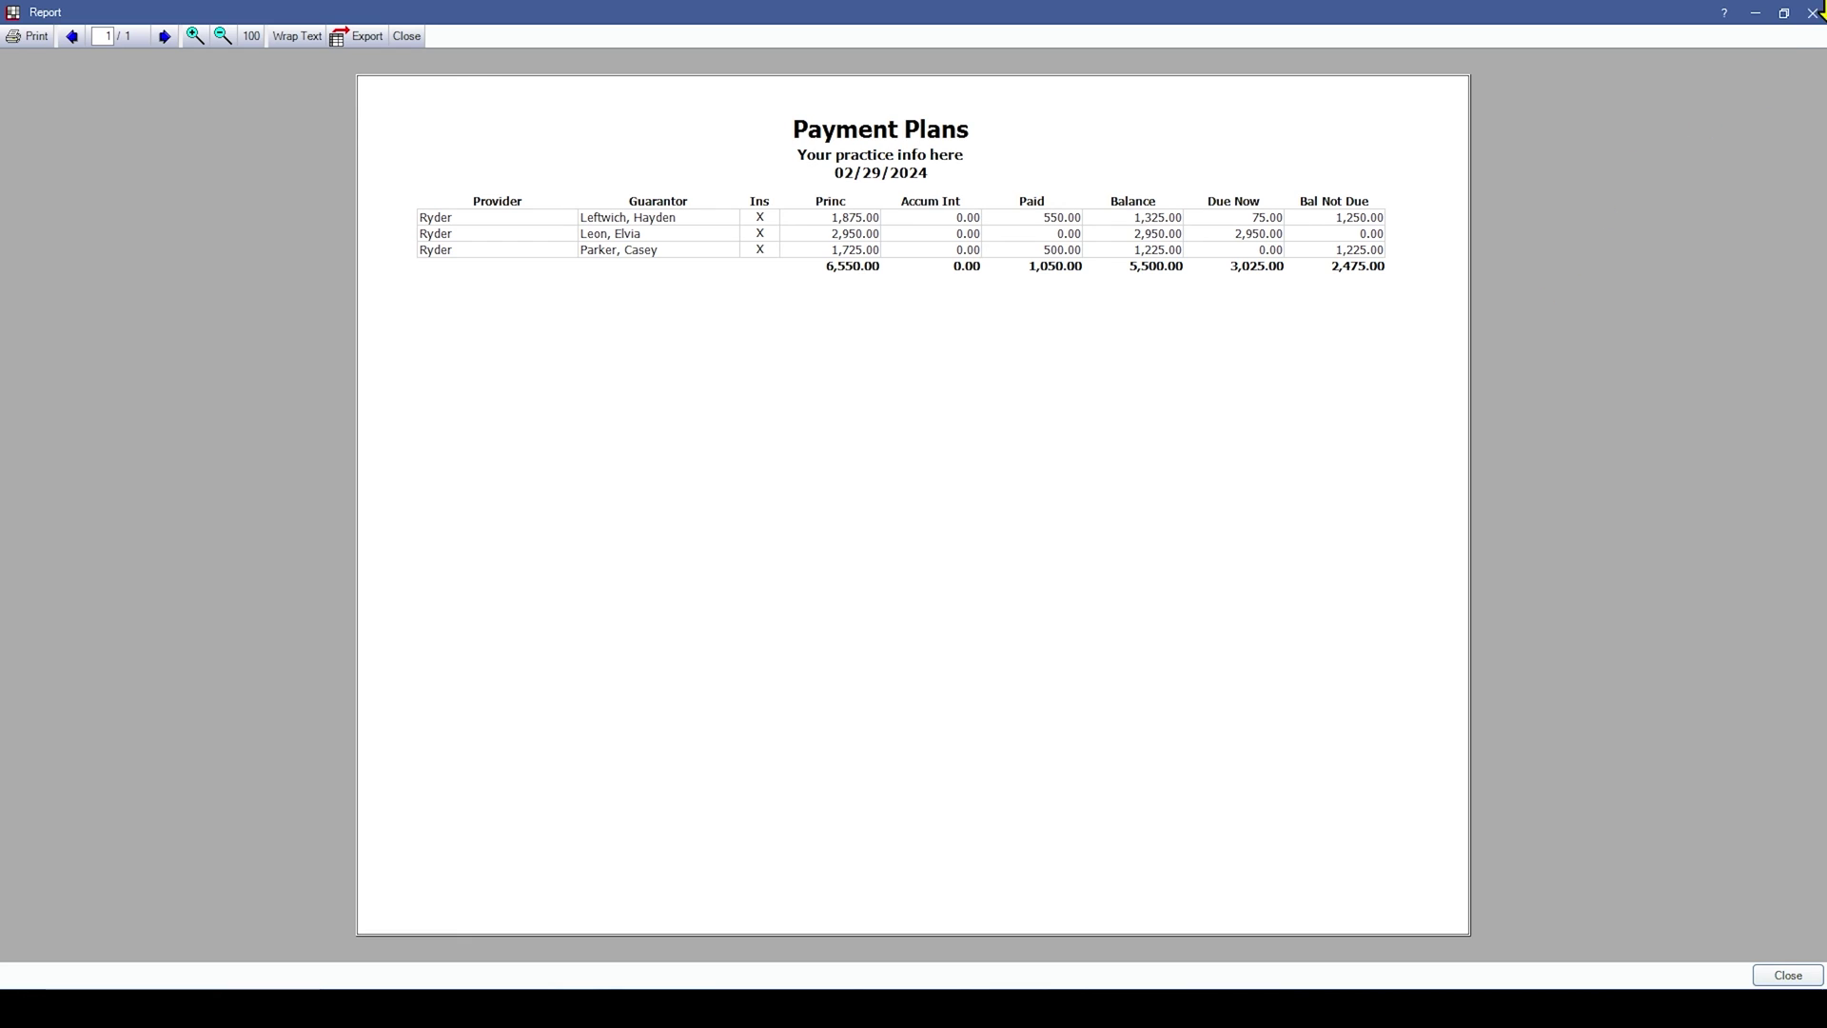
pyautogui.click(1812, 13)
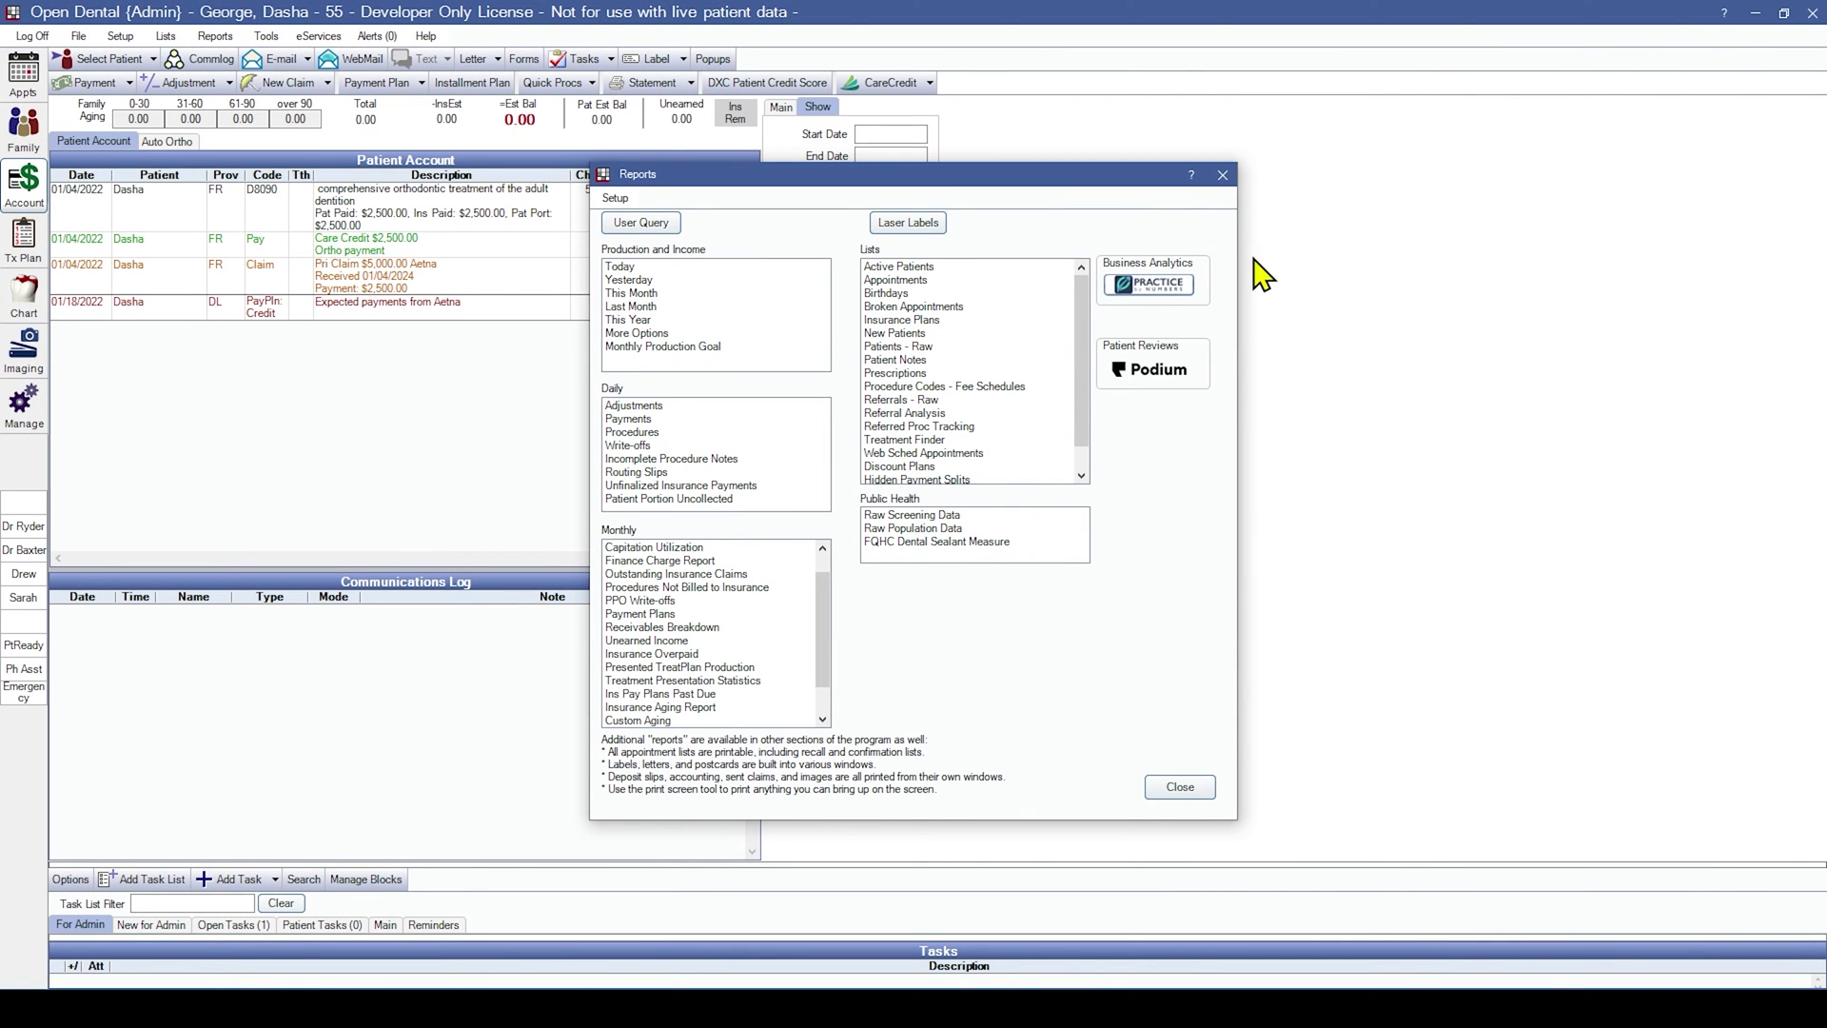
# - Run Ins Pay Plans Past Due for all providers, showing one Cigna plan 2950.00 overdue
pyautogui.scroll(-1, 746, 603)
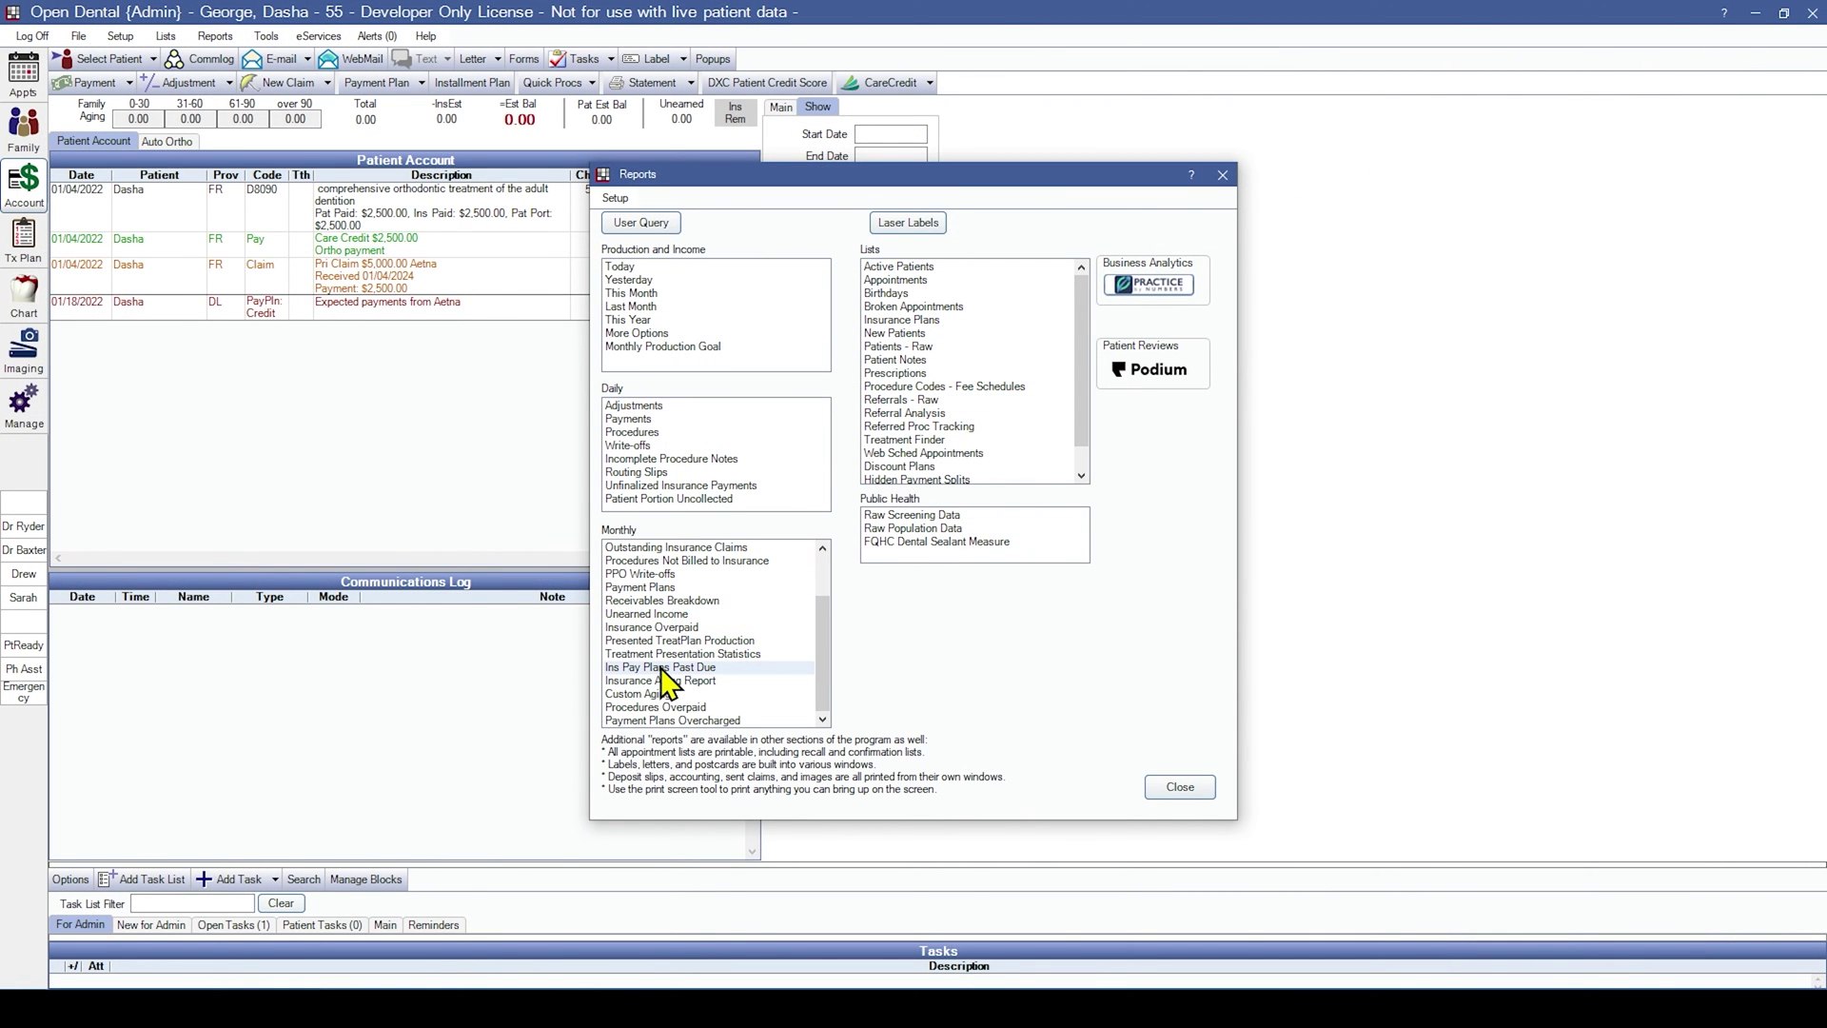
pyautogui.click(661, 669)
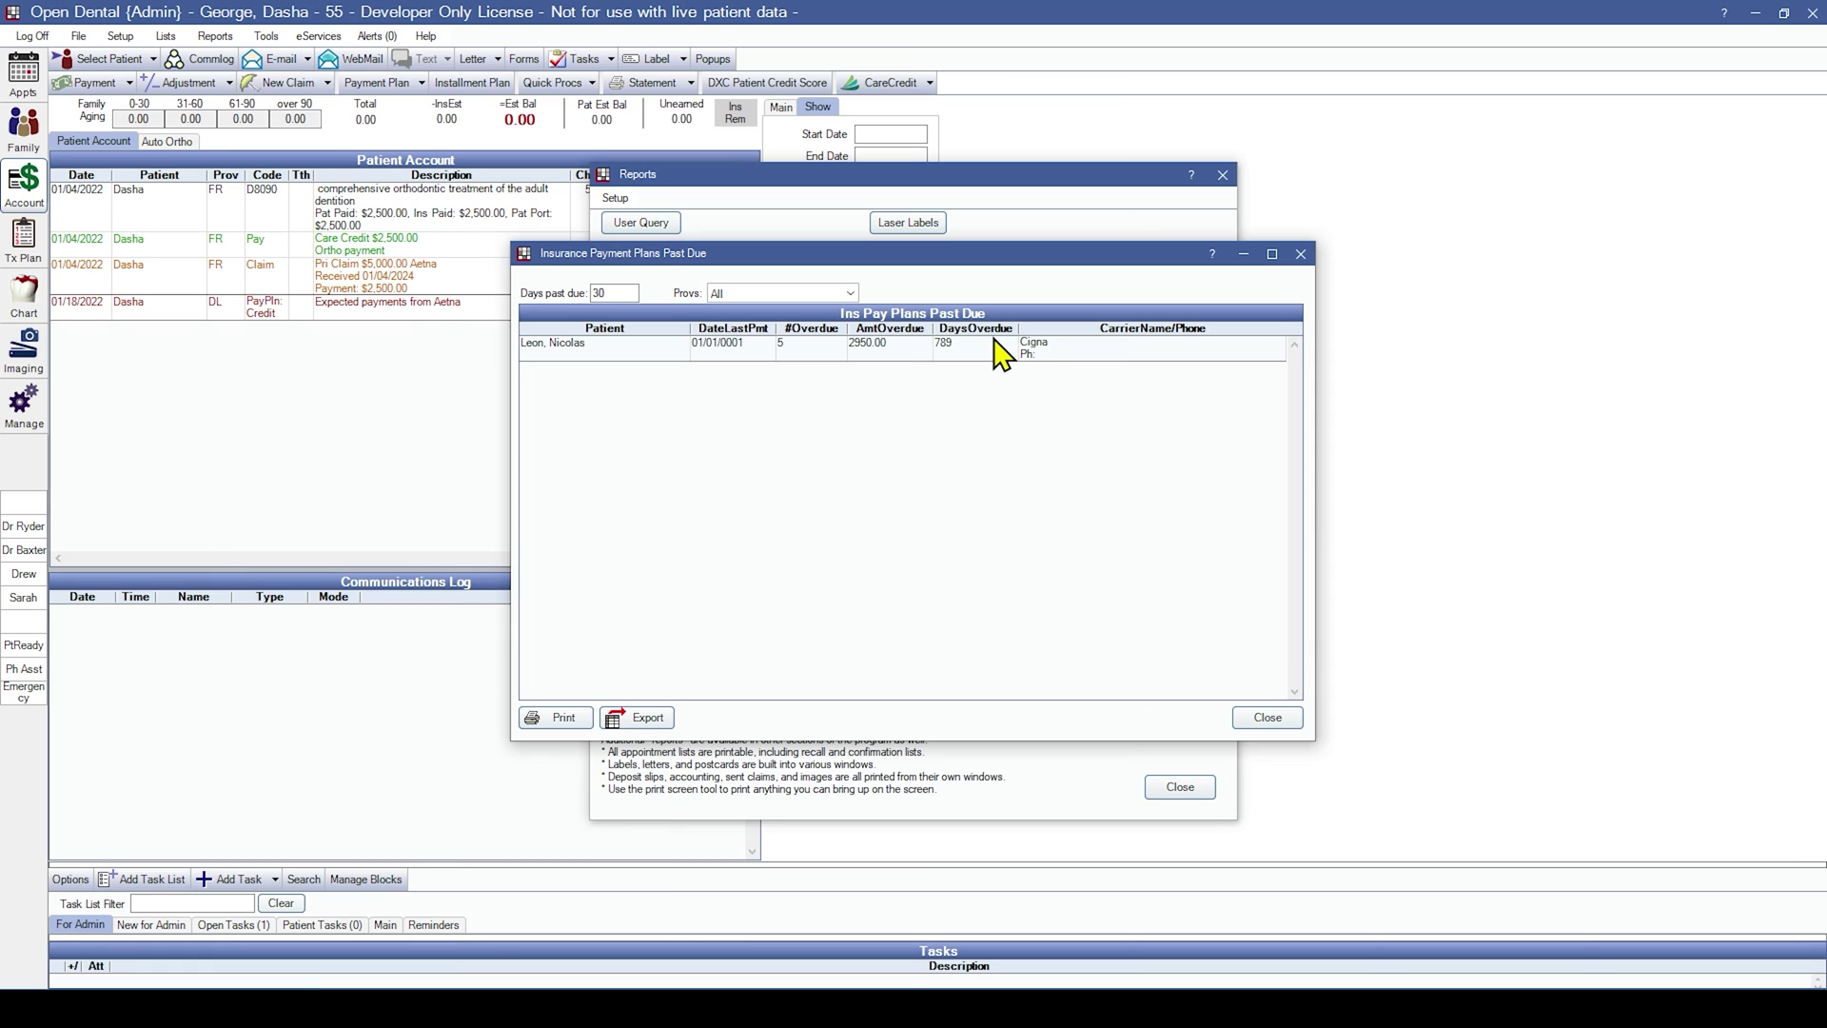
pyautogui.click(757, 295)
pyautogui.click(757, 294)
pyautogui.click(643, 350)
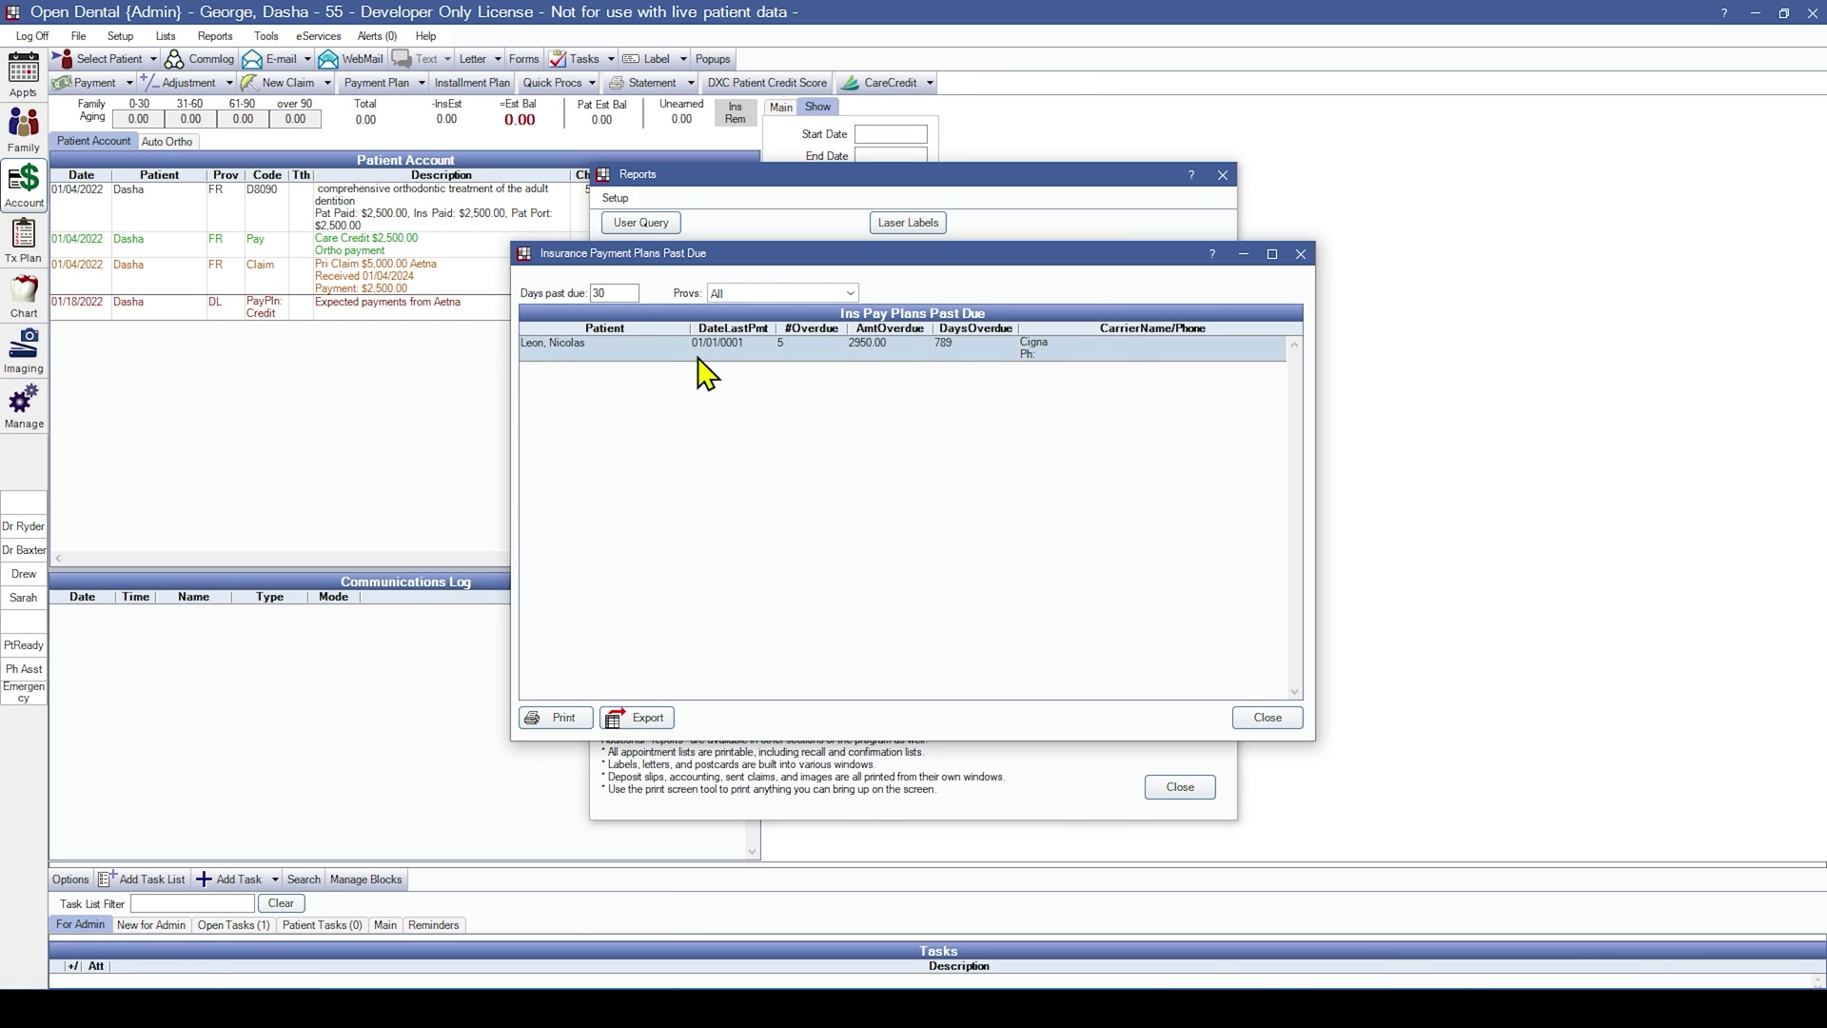